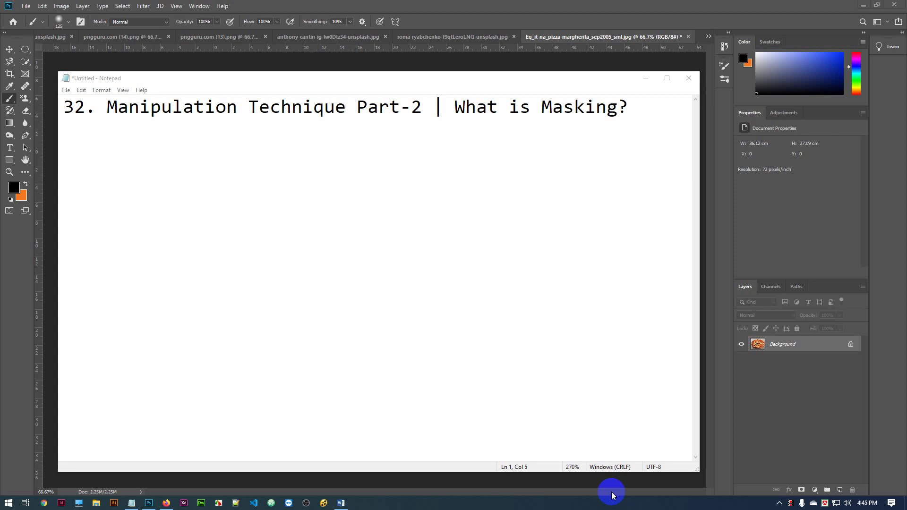
# Step: Minimize the lesson-title note in Notepad to reveal the pizza photo in Photoshop
pyautogui.click(645, 78)
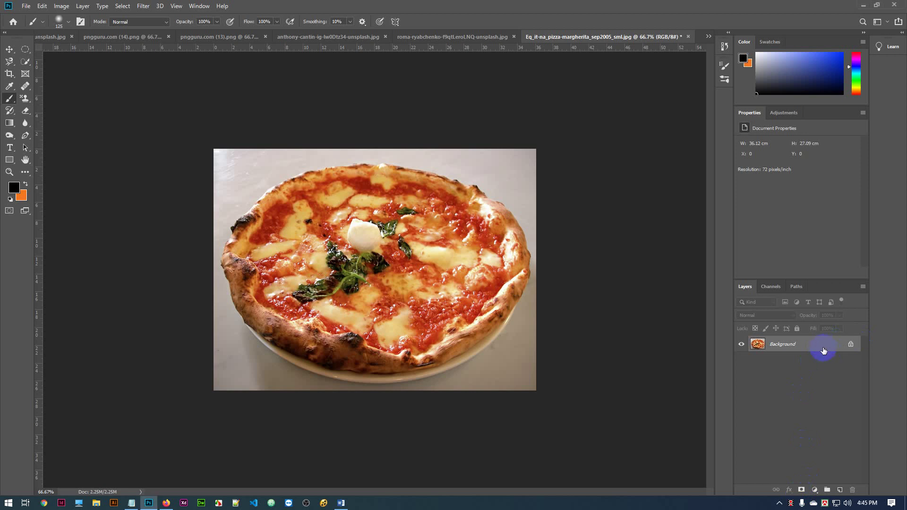
# Step: Duplicate the pizza into Layer 1 and hide the original Background layer
pyautogui.hotkey('ctrl', 'j')
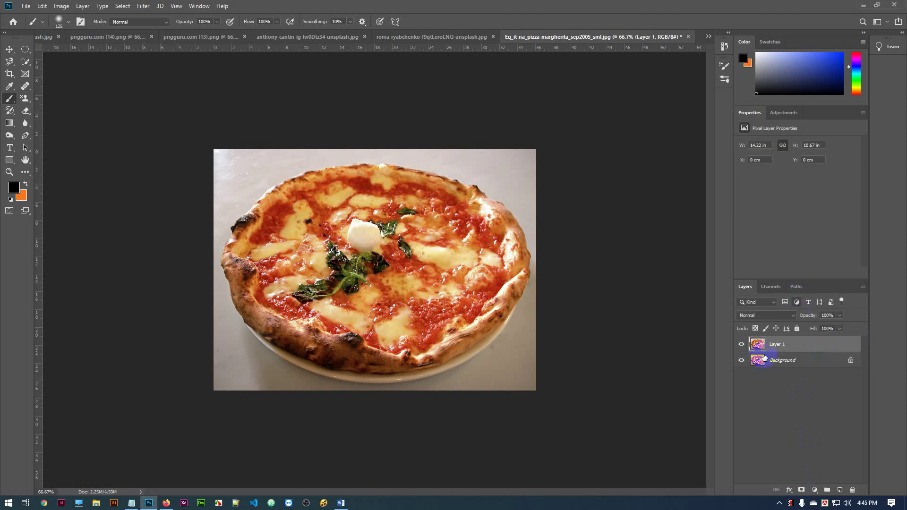
pyautogui.click(742, 361)
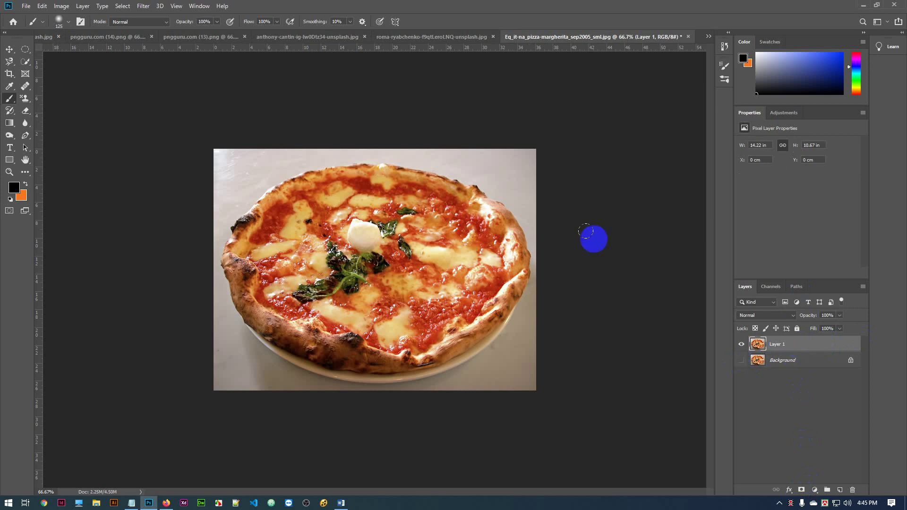
pyautogui.click(380, 152)
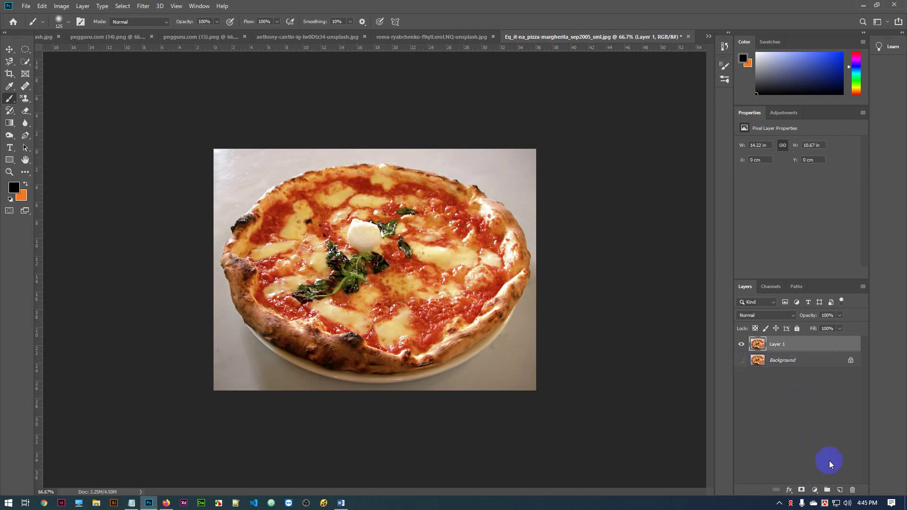
# Step: Add a layer mask to Layer 1 and paint black over its top-right corner
pyautogui.click(802, 492)
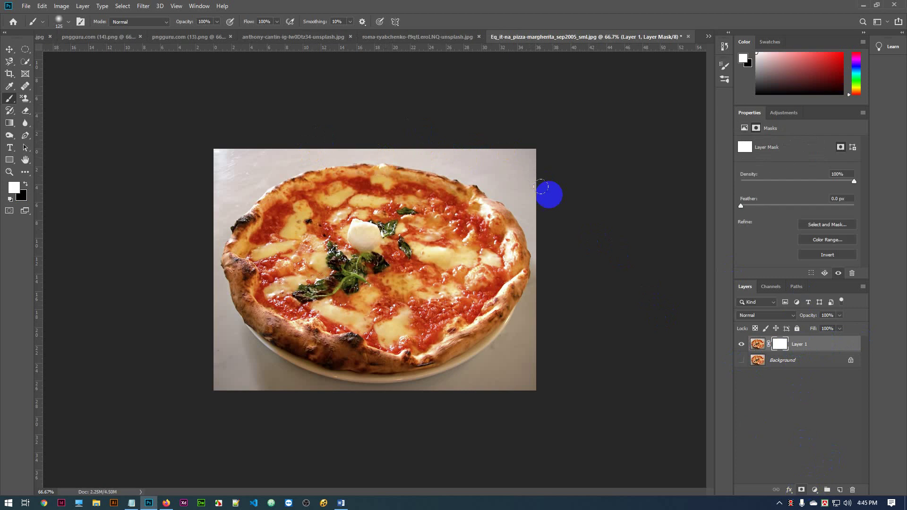
pyautogui.click(529, 158)
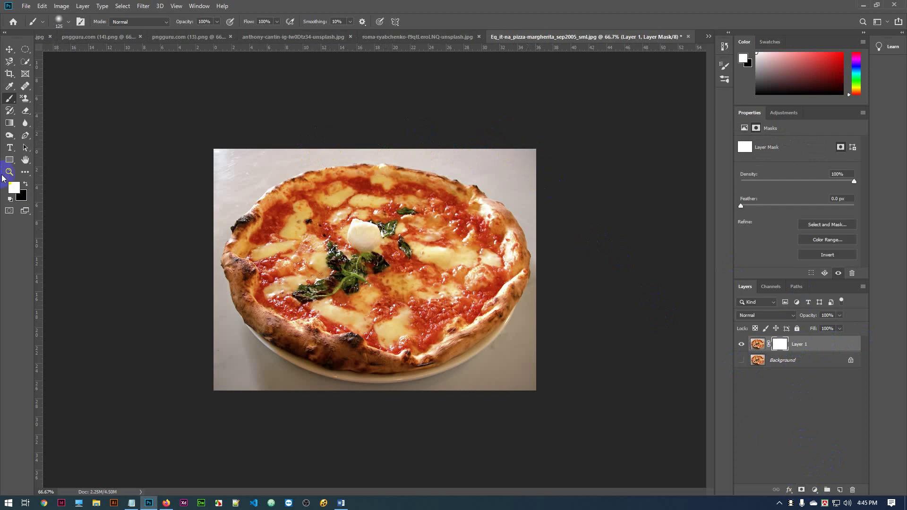
pyautogui.click(26, 184)
pyautogui.moveTo(542, 180)
pyautogui.mouseDown()
pyautogui.moveTo(520, 181)
pyautogui.moveTo(413, 120)
pyautogui.moveTo(558, 209)
pyautogui.moveTo(402, 121)
pyautogui.moveTo(564, 203)
pyautogui.moveTo(451, 129)
pyautogui.moveTo(544, 192)
pyautogui.mouseUp()
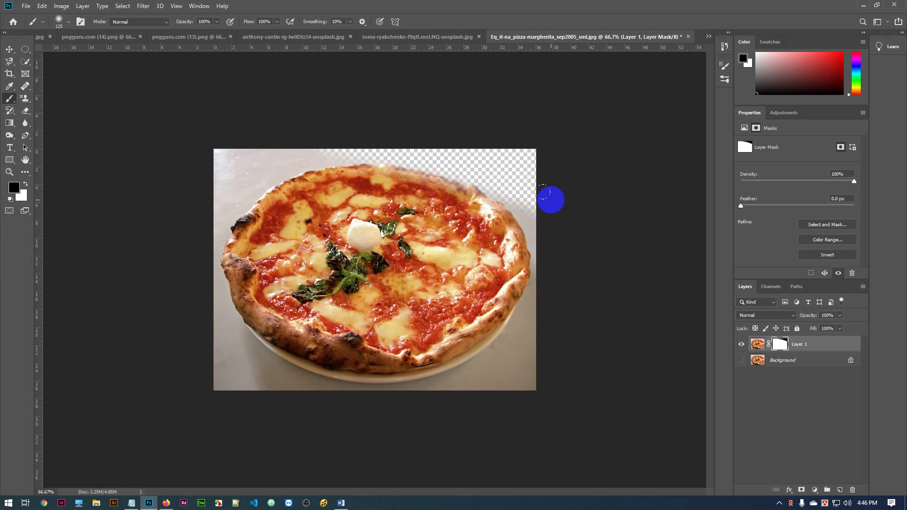
# Step: Undo the mask stroke, delete Layer 1, and create a new masked copy of Background
pyautogui.hotkey('ctrl', 'z')
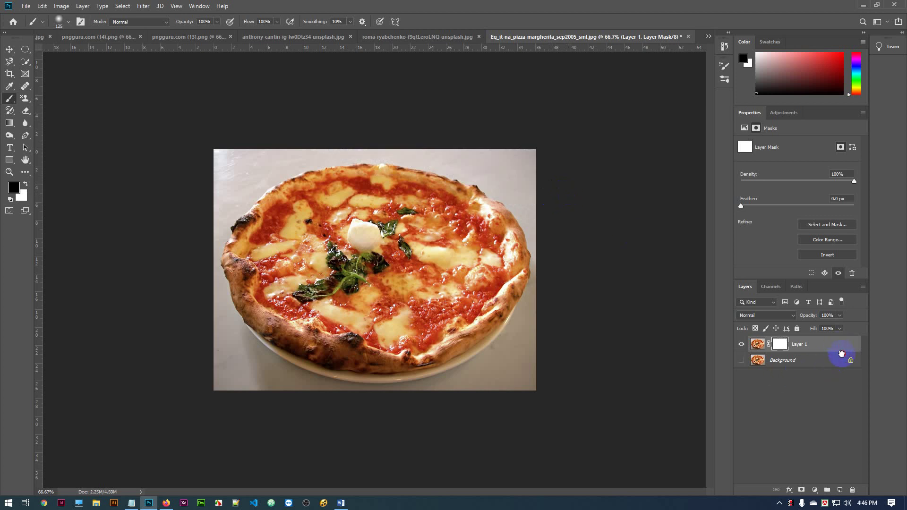
pyautogui.moveTo(840, 350); pyautogui.dragTo(851, 490)
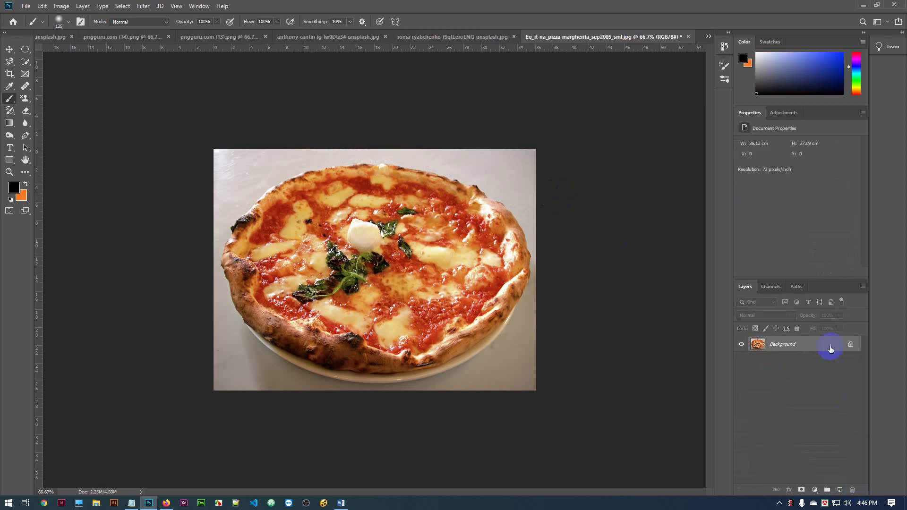
pyautogui.hotkey('ctrl', 'j')
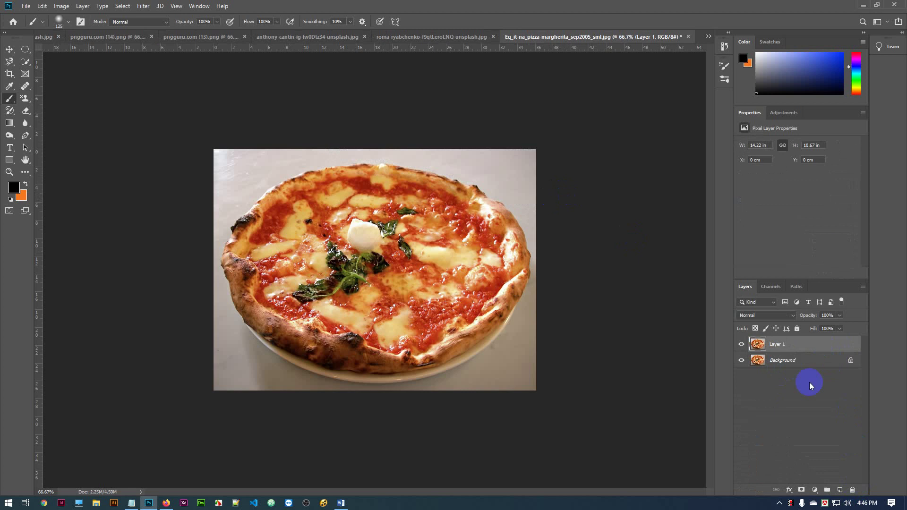
pyautogui.click(802, 491)
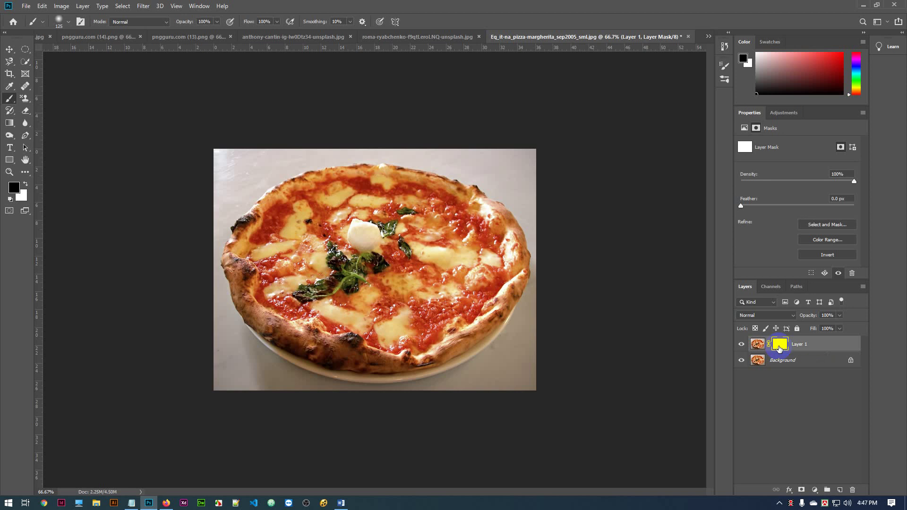
# Step: Select Layer 1's mask thumbnail so the mask is targeted for editing
pyautogui.click(361, 232)
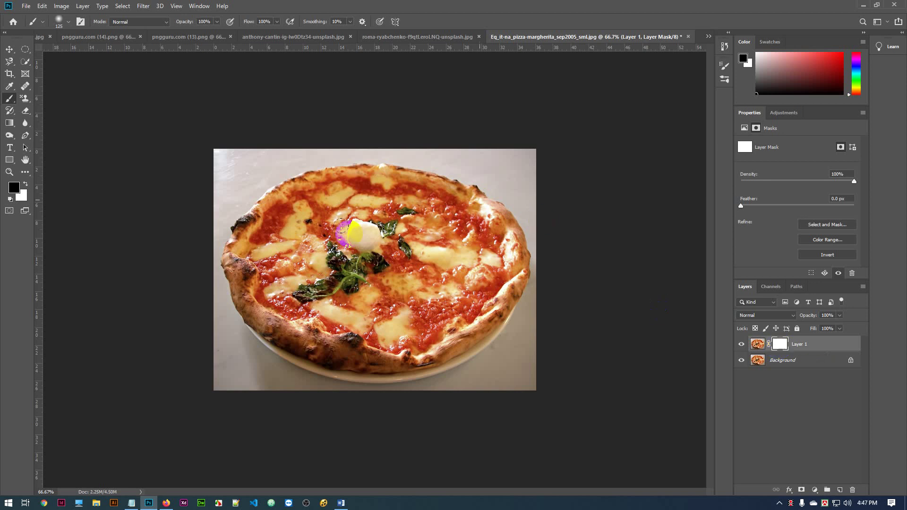
pyautogui.click(361, 227)
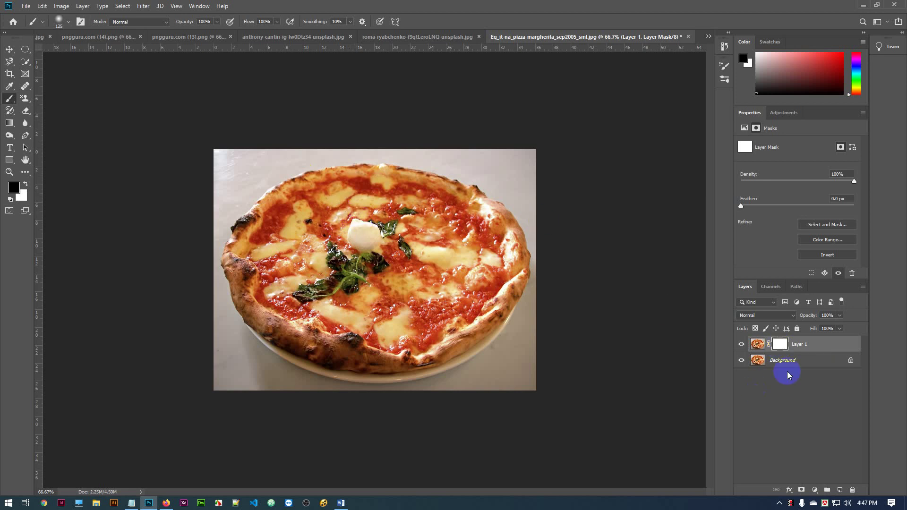
pyautogui.click(780, 345)
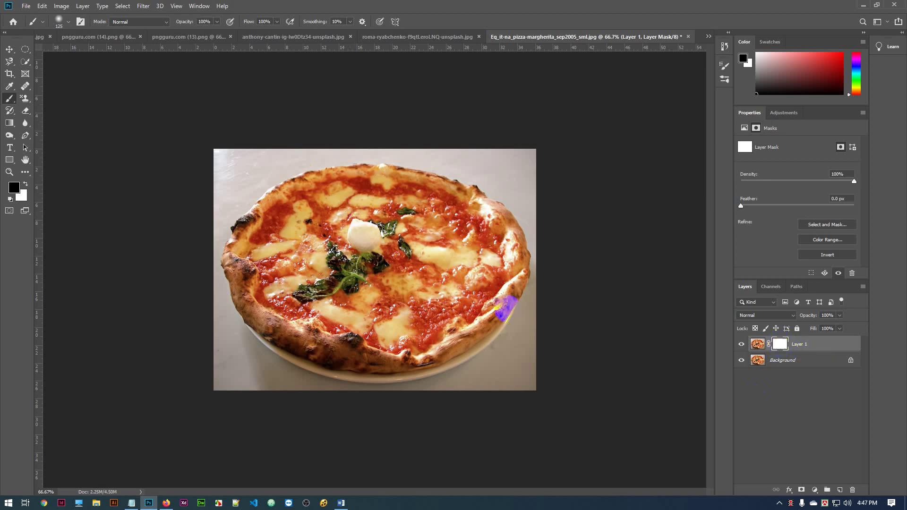
pyautogui.click(354, 229)
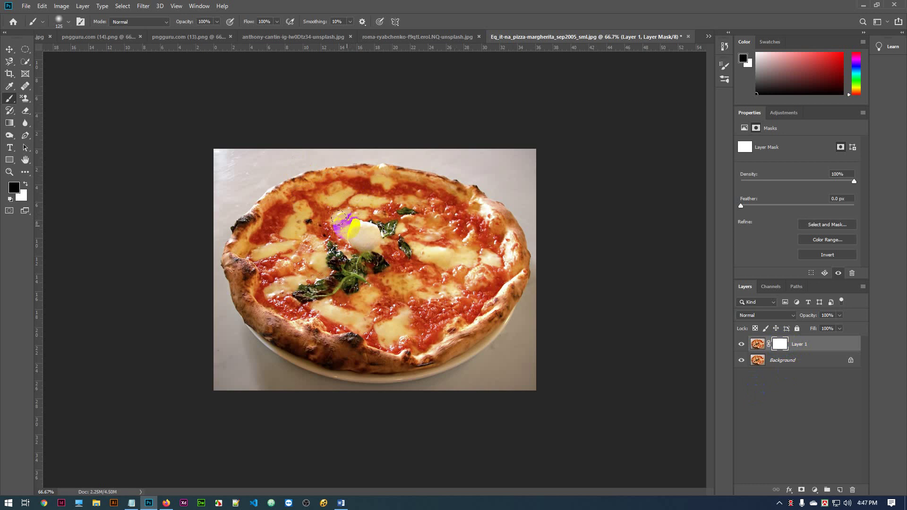
pyautogui.click(780, 344)
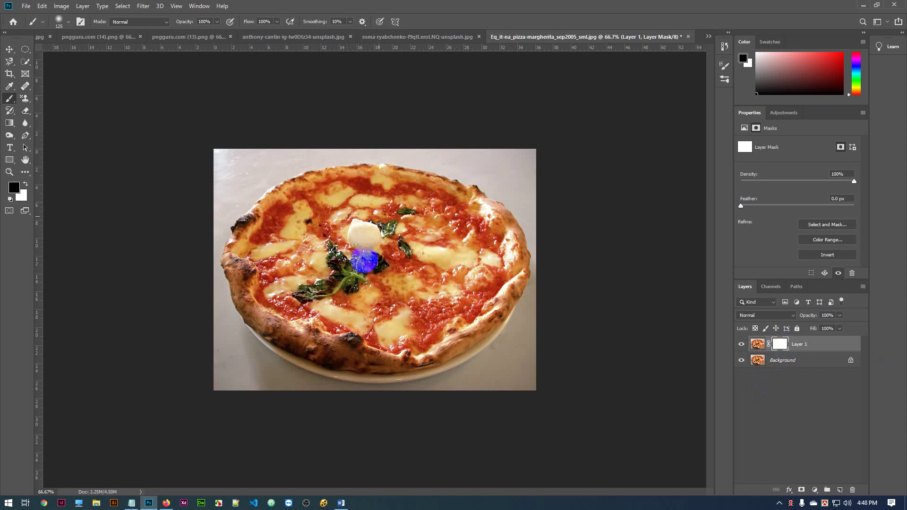
pyautogui.click(782, 348)
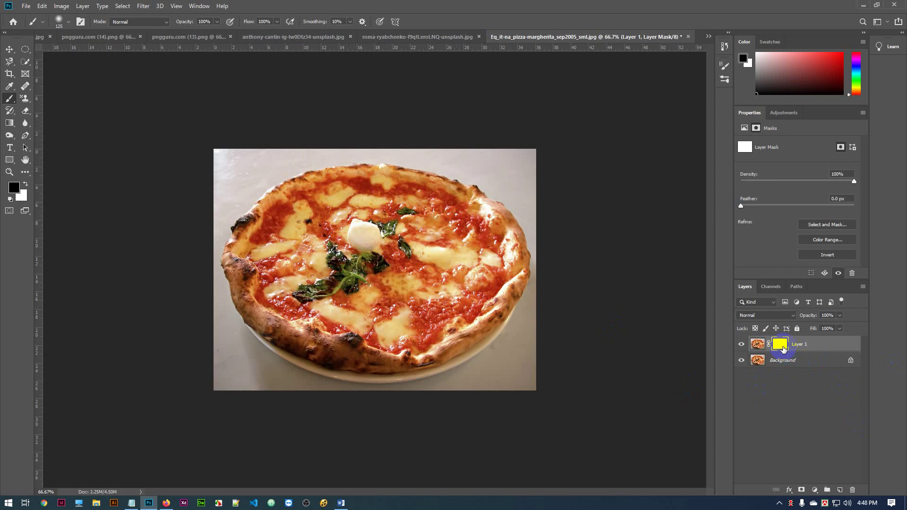
pyautogui.click(509, 141)
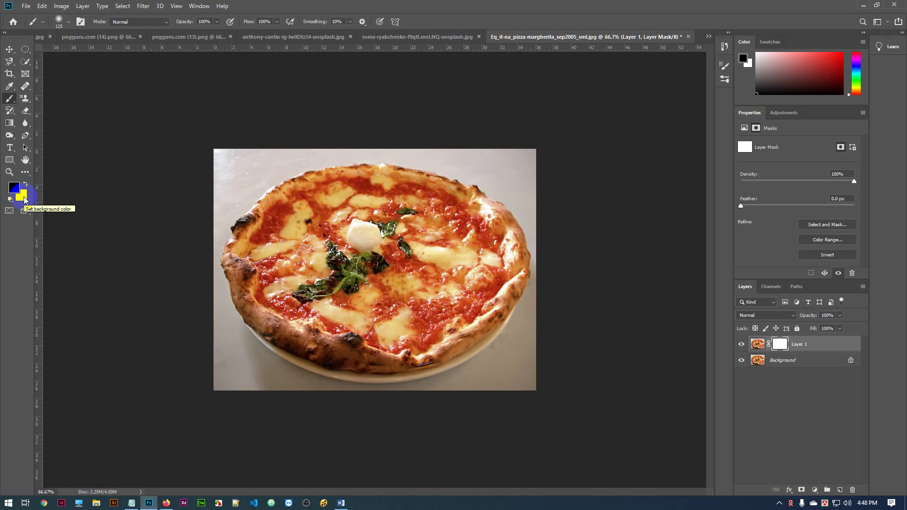
pyautogui.click(780, 345)
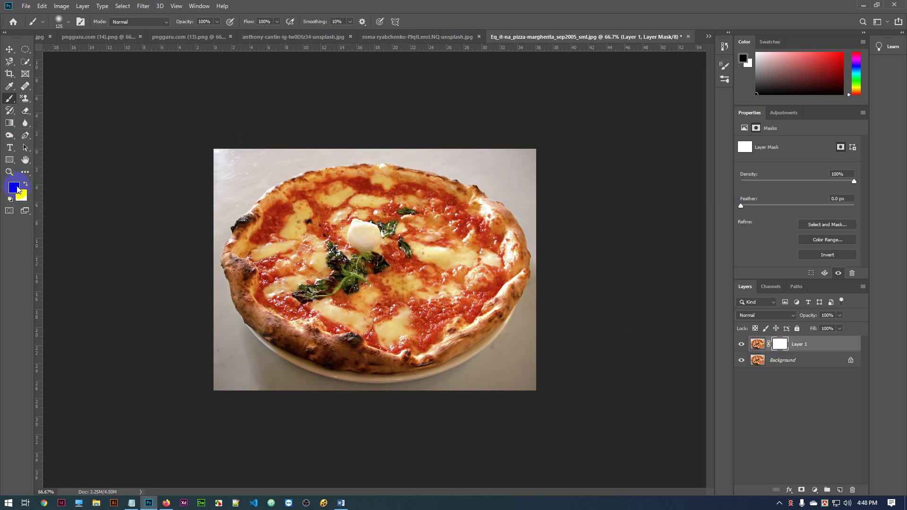
# Step: Make black the foreground and paint the mask along the top strip and upper pizza
pyautogui.click(26, 184)
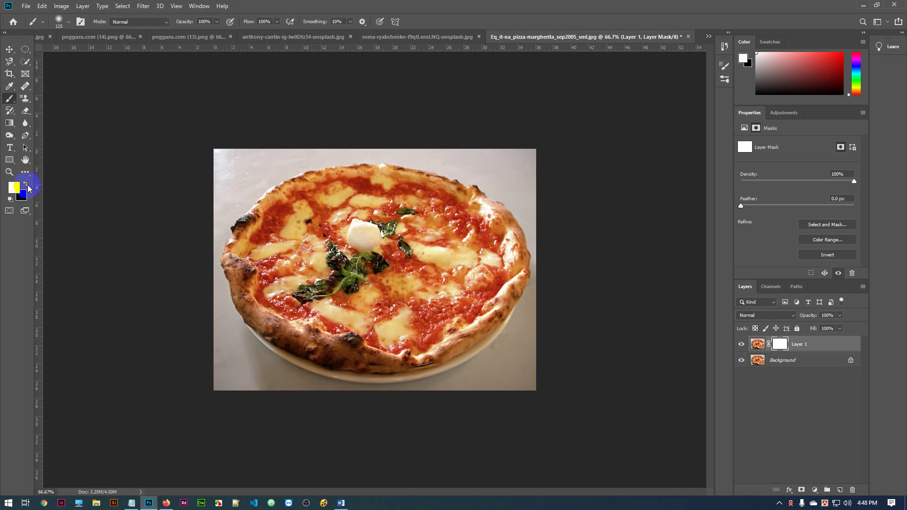
pyautogui.click(26, 185)
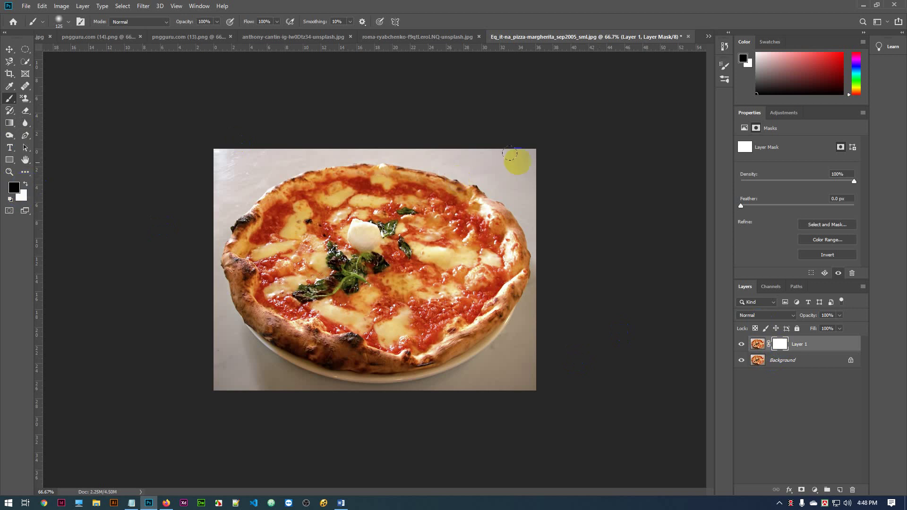
pyautogui.moveTo(452, 154); pyautogui.dragTo(509, 157)
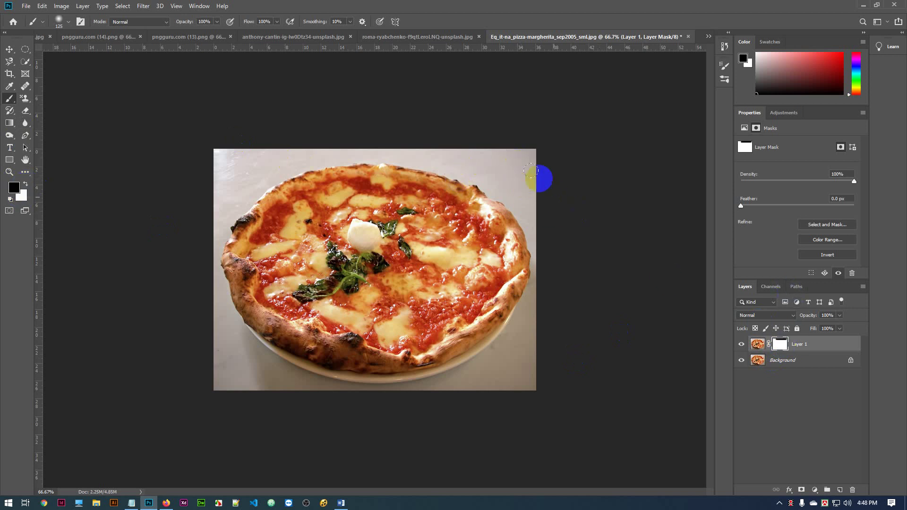
pyautogui.moveTo(447, 150)
pyautogui.mouseDown()
pyautogui.moveTo(245, 174)
pyautogui.moveTo(379, 163)
pyautogui.mouseUp()
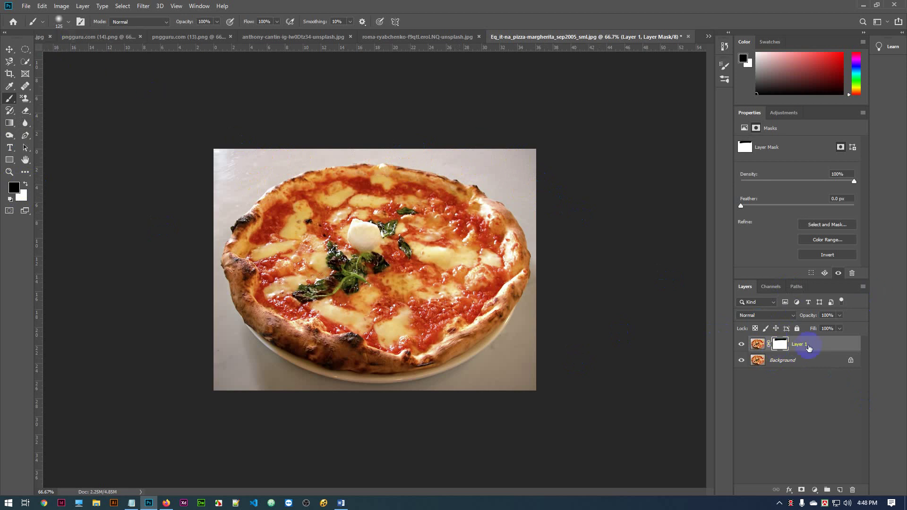
pyautogui.moveTo(394, 182)
pyautogui.mouseDown()
pyautogui.moveTo(413, 157)
pyautogui.moveTo(316, 211)
pyautogui.mouseUp()
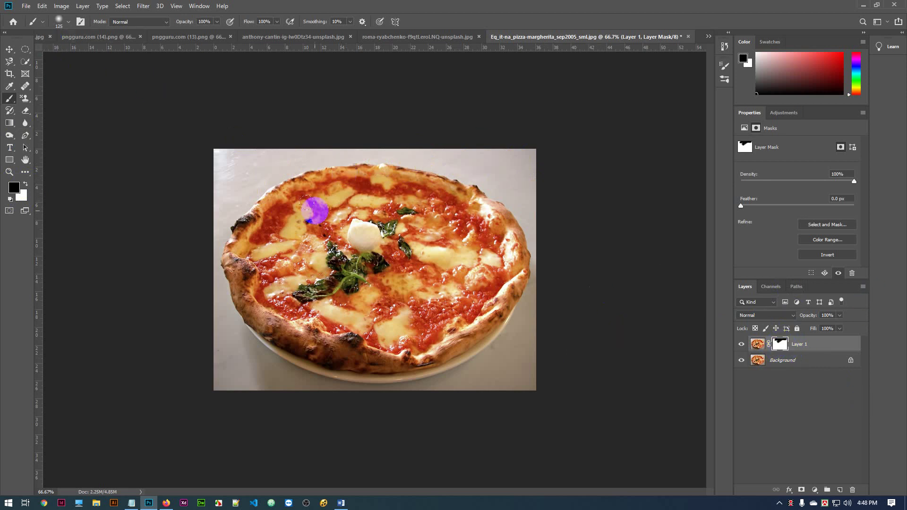
pyautogui.click(745, 128)
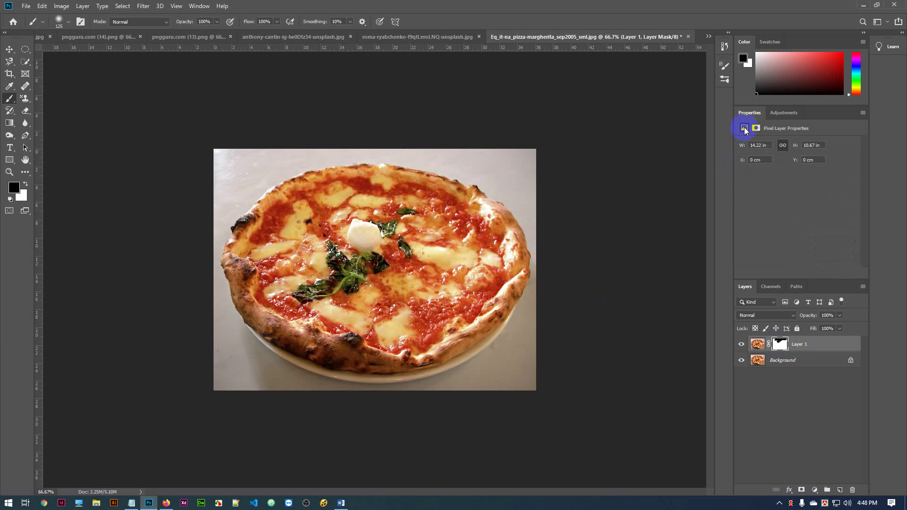
# Step: Re-target Layer 1's mask with black foreground over white background
pyautogui.click(756, 128)
pyautogui.click(757, 345)
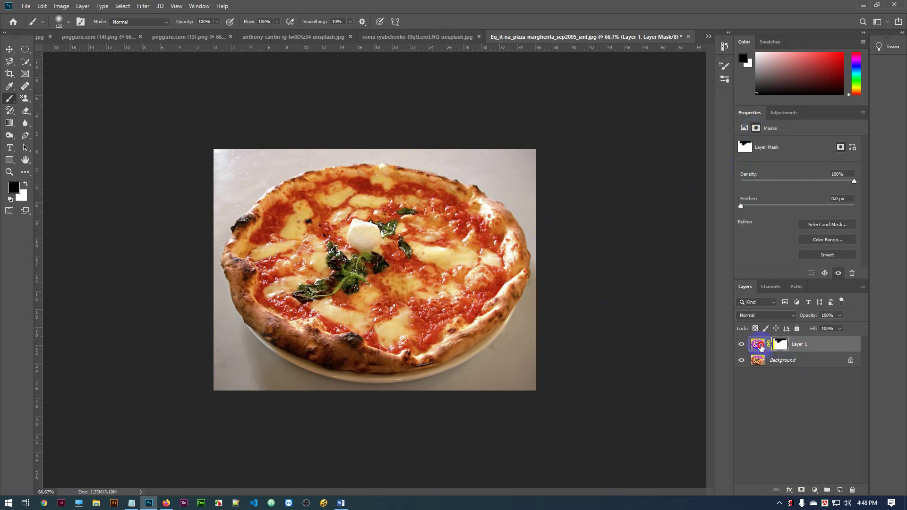
pyautogui.click(773, 346)
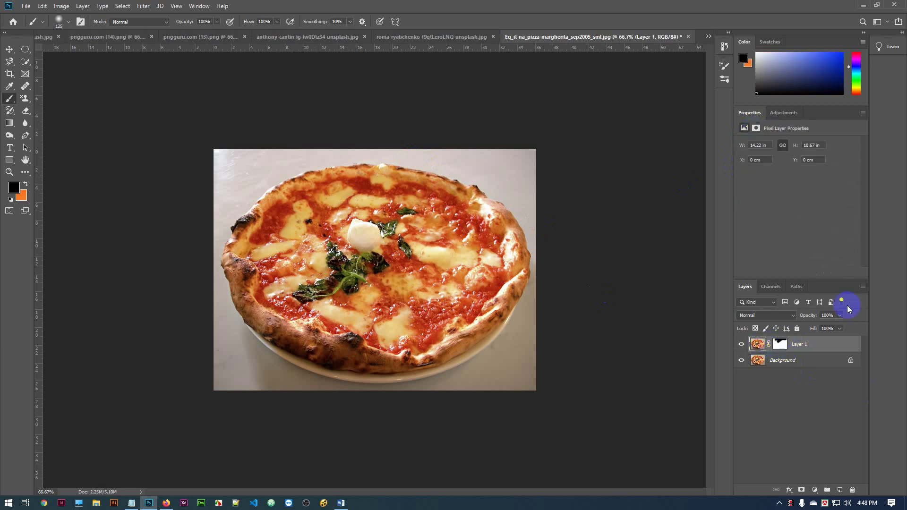
pyautogui.click(26, 184)
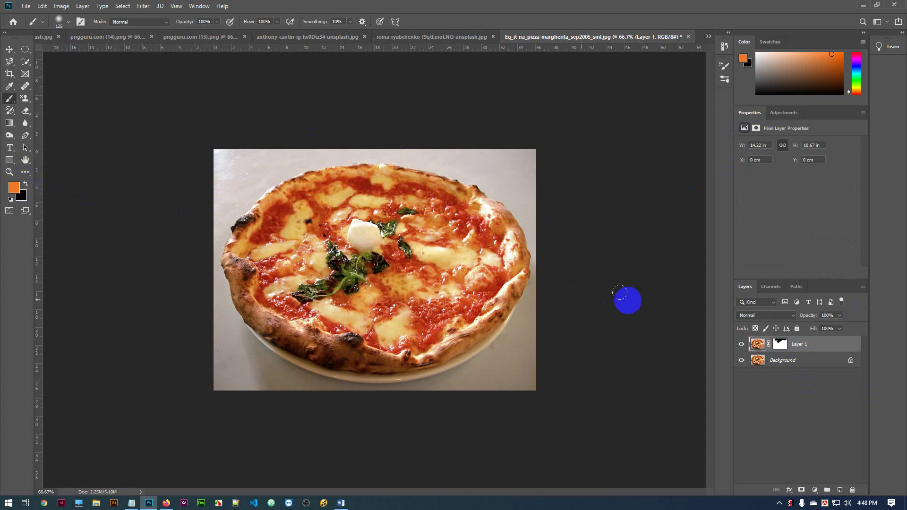
pyautogui.click(780, 344)
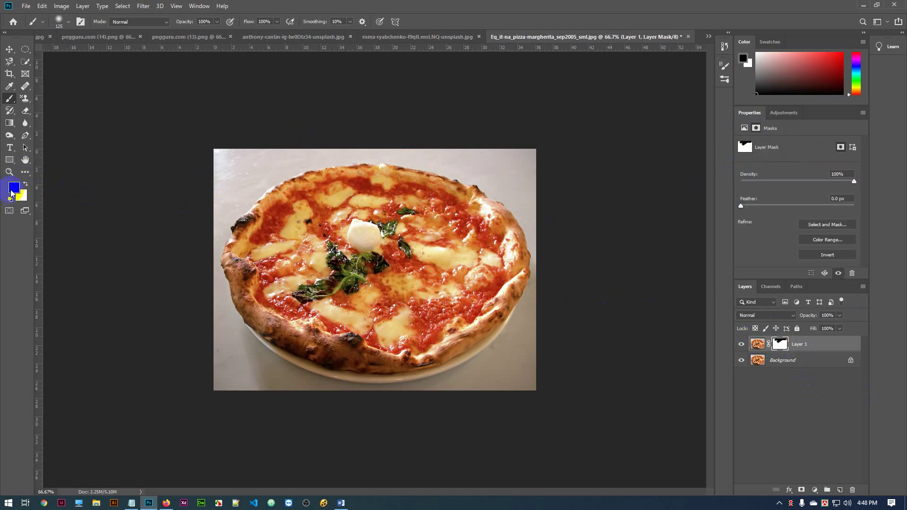
pyautogui.click(26, 185)
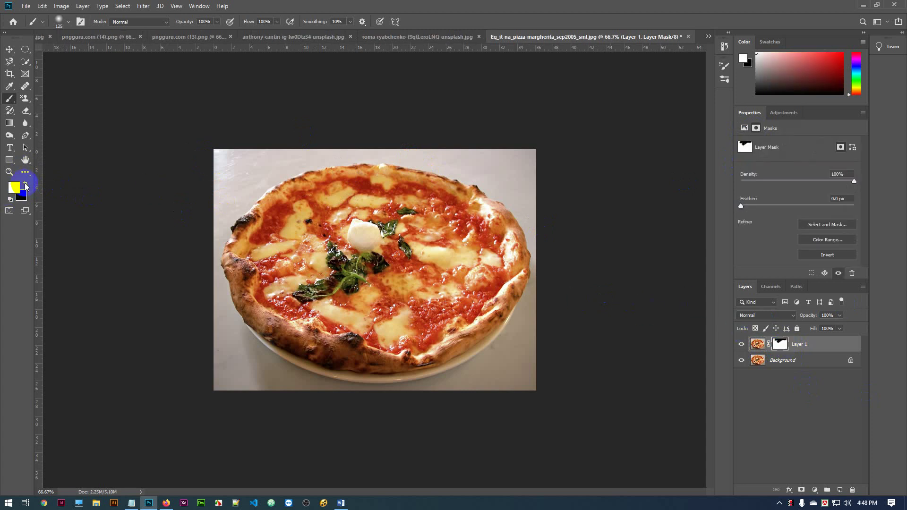
pyautogui.click(26, 185)
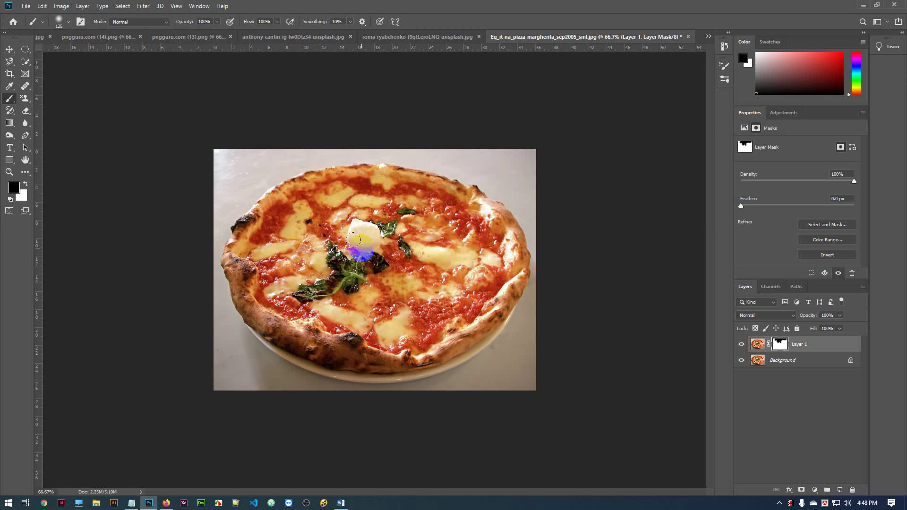
# Step: Hide Background and paint Layer 1's mask black with a 500 brush until the pizza vanishes
pyautogui.click(742, 362)
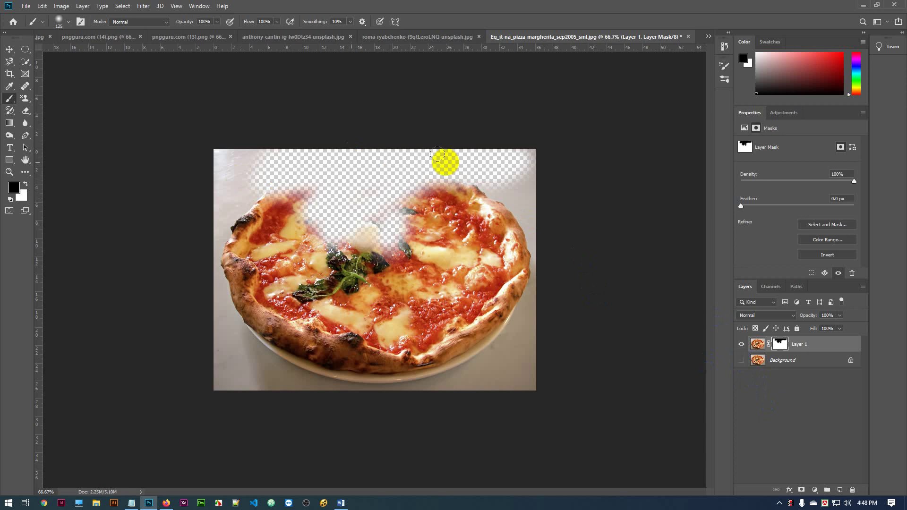
pyautogui.moveTo(340, 148)
pyautogui.mouseDown()
pyautogui.moveTo(231, 150)
pyautogui.moveTo(280, 146)
pyautogui.moveTo(260, 183)
pyautogui.moveTo(304, 170)
pyautogui.moveTo(293, 201)
pyautogui.moveTo(325, 227)
pyautogui.moveTo(295, 249)
pyautogui.moveTo(317, 242)
pyautogui.mouseUp()
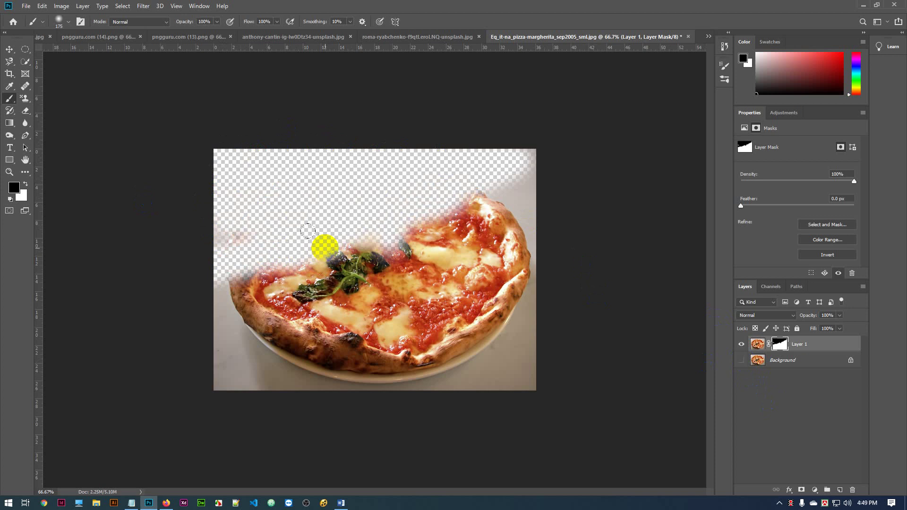
pyautogui.press(']')
pyautogui.press(']')
pyautogui.press(']')
pyautogui.press(']')
pyautogui.press(']')
pyautogui.moveTo(497, 181)
pyautogui.mouseDown()
pyautogui.moveTo(398, 256)
pyautogui.moveTo(562, 284)
pyautogui.moveTo(518, 289)
pyautogui.moveTo(348, 350)
pyautogui.moveTo(472, 227)
pyautogui.moveTo(544, 299)
pyautogui.mouseUp()
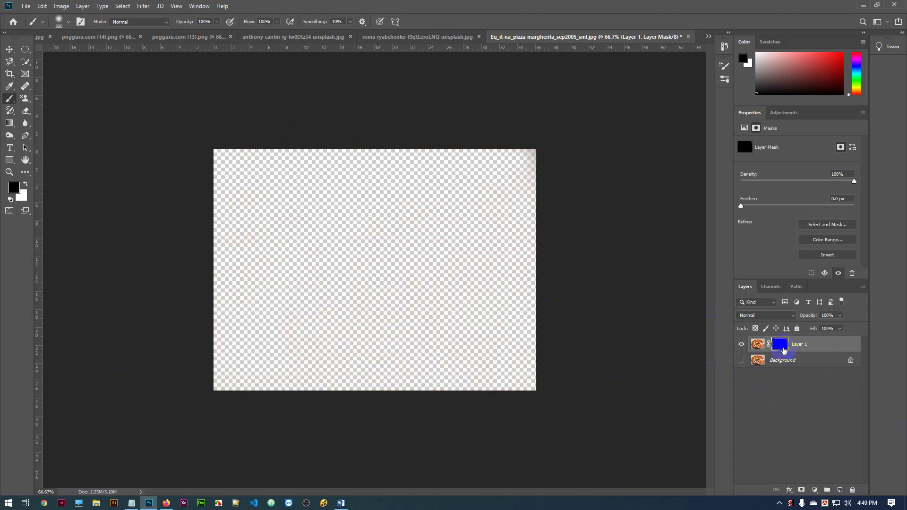
pyautogui.moveTo(450, 180)
pyautogui.mouseDown()
pyautogui.moveTo(146, 223)
pyautogui.moveTo(504, 193)
pyautogui.moveTo(495, 211)
pyautogui.mouseUp()
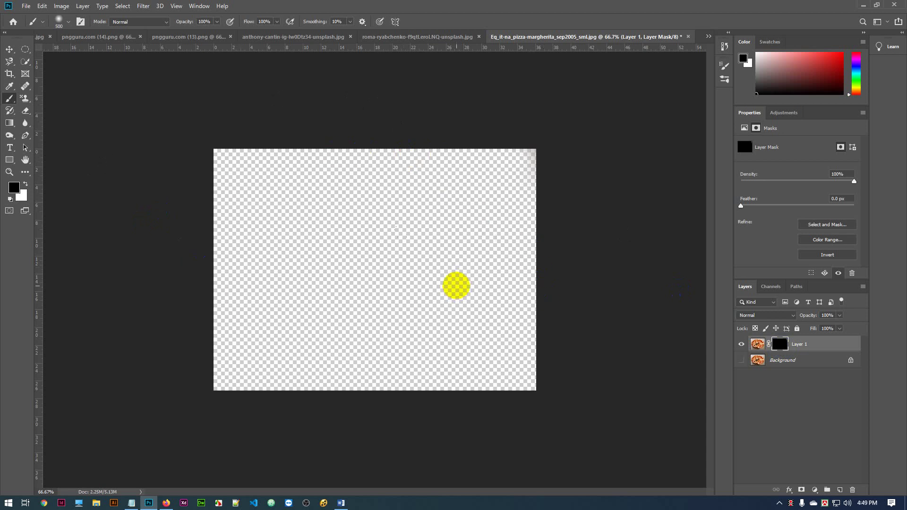
pyautogui.click(778, 347)
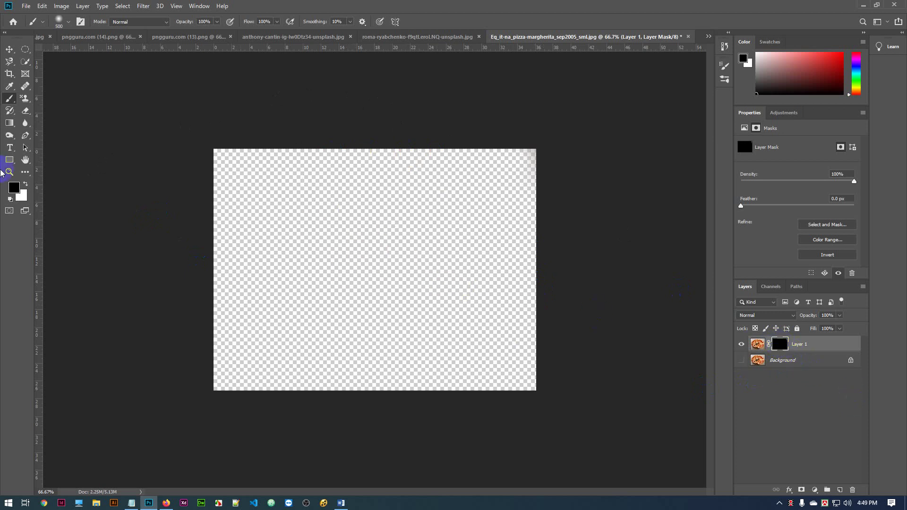
# Step: Switch to white and brush across the mask to bring the whole pizza back
pyautogui.click(27, 185)
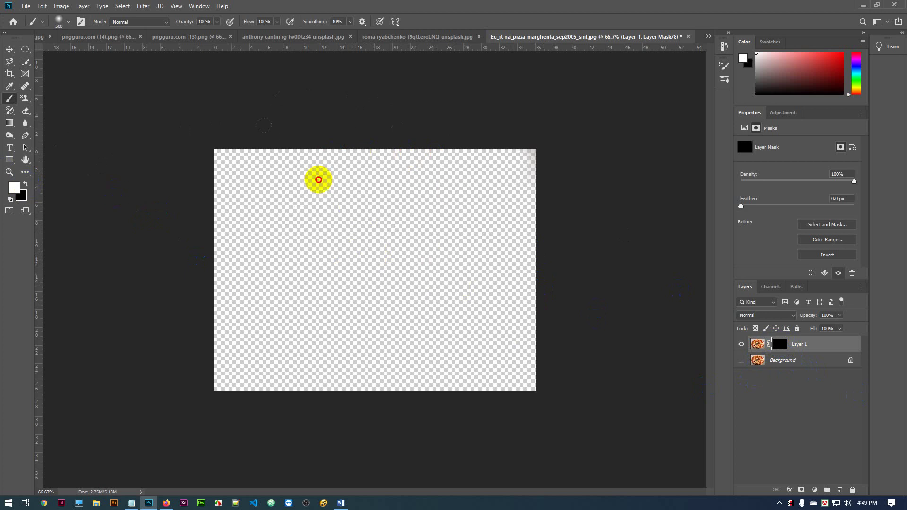
pyautogui.moveTo(318, 178)
pyautogui.mouseDown()
pyautogui.moveTo(368, 169)
pyautogui.moveTo(168, 216)
pyautogui.moveTo(328, 270)
pyautogui.moveTo(518, 405)
pyautogui.moveTo(433, 401)
pyautogui.mouseUp()
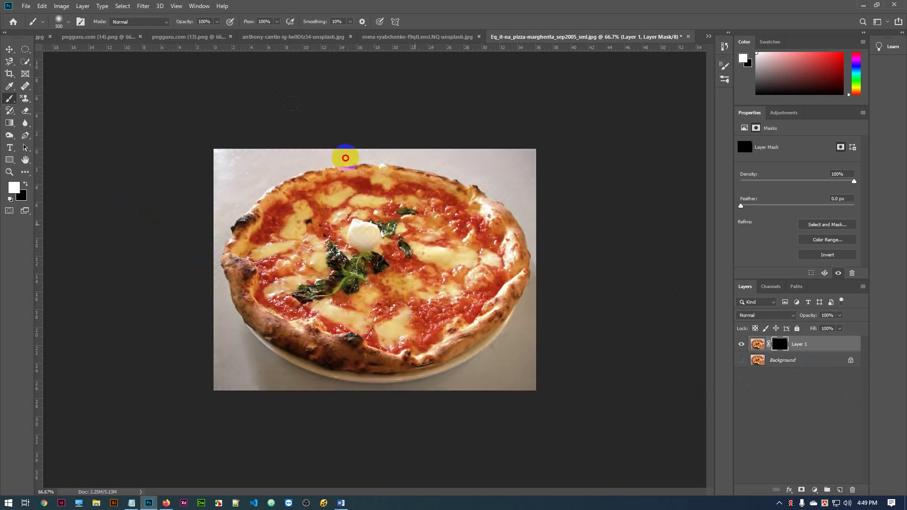
pyautogui.moveTo(576, 187)
pyautogui.mouseDown()
pyautogui.moveTo(196, 284)
pyautogui.moveTo(155, 274)
pyautogui.moveTo(269, 239)
pyautogui.moveTo(667, 424)
pyautogui.mouseUp()
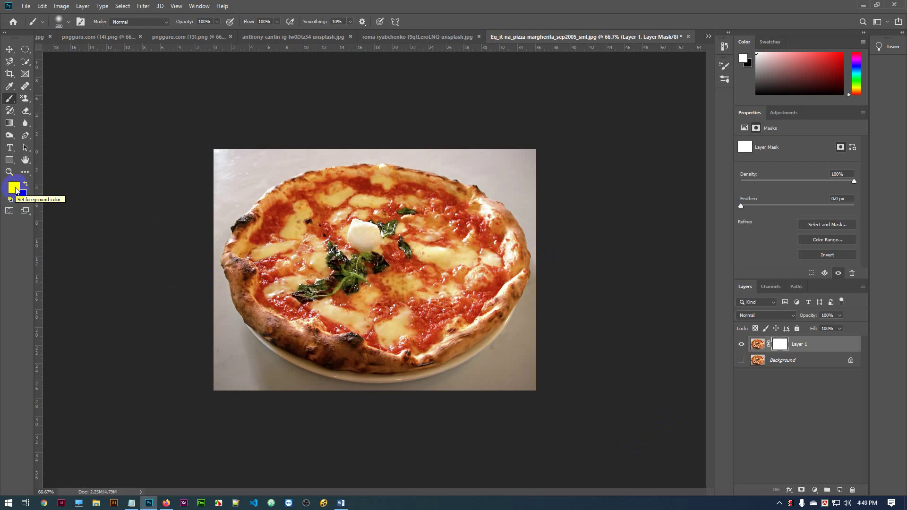
# Step: Pick grey 505050 as foreground and paint it across the mask to fade the pizza
pyautogui.press('x')
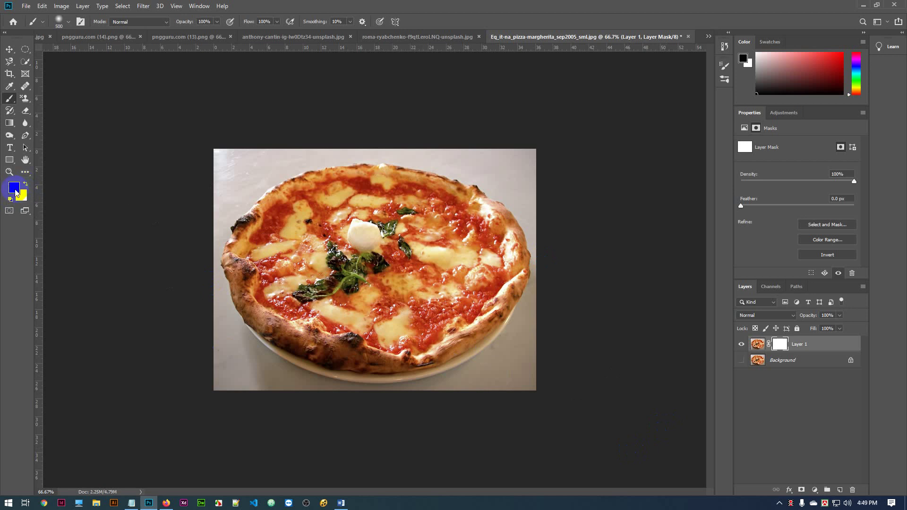
pyautogui.click(14, 191)
pyautogui.moveTo(470, 237); pyautogui.dragTo(408, 233)
pyautogui.click(674, 146)
pyautogui.press('b')
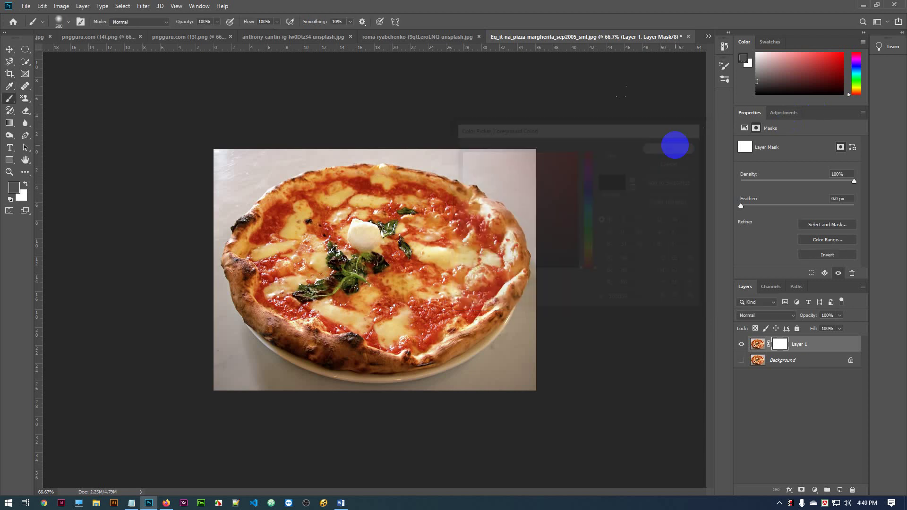
pyautogui.moveTo(507, 174)
pyautogui.mouseDown()
pyautogui.moveTo(237, 166)
pyautogui.moveTo(167, 199)
pyautogui.moveTo(499, 240)
pyautogui.moveTo(553, 301)
pyautogui.moveTo(233, 320)
pyautogui.moveTo(301, 265)
pyautogui.mouseUp()
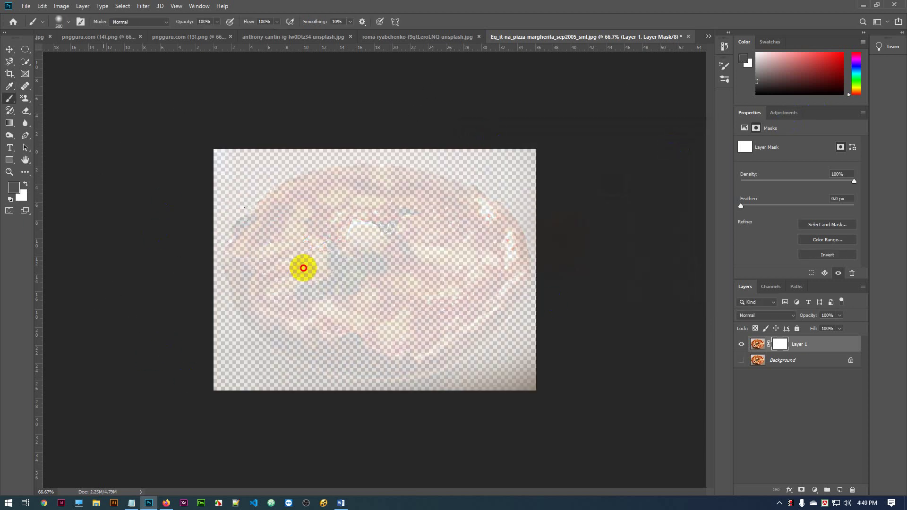
pyautogui.moveTo(6, 241)
pyautogui.mouseDown()
pyautogui.moveTo(316, 169)
pyautogui.moveTo(178, 208)
pyautogui.moveTo(138, 285)
pyautogui.moveTo(385, 307)
pyautogui.moveTo(467, 373)
pyautogui.mouseUp()
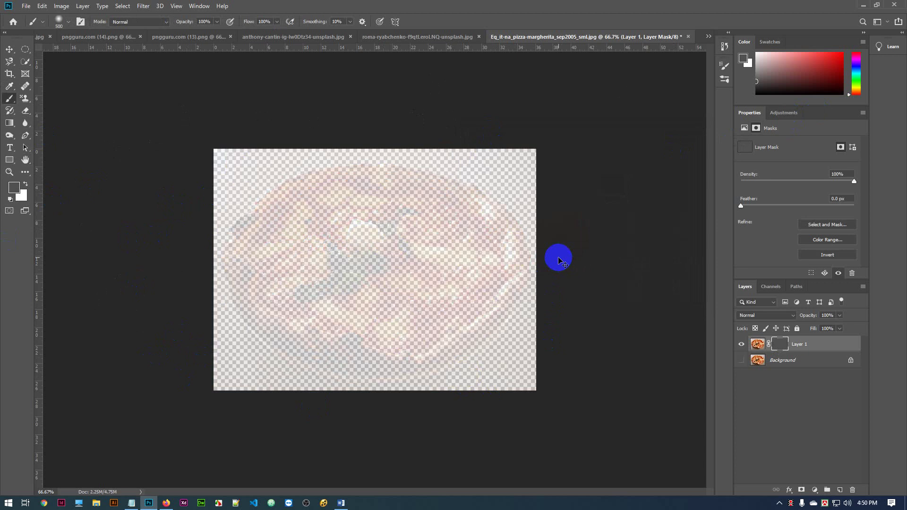
# Step: Reset the mask to white, test a dark 212121 grey stroke, then undo it
pyautogui.hotkey('ctrl', 'BackSpace')
pyautogui.click(14, 189)
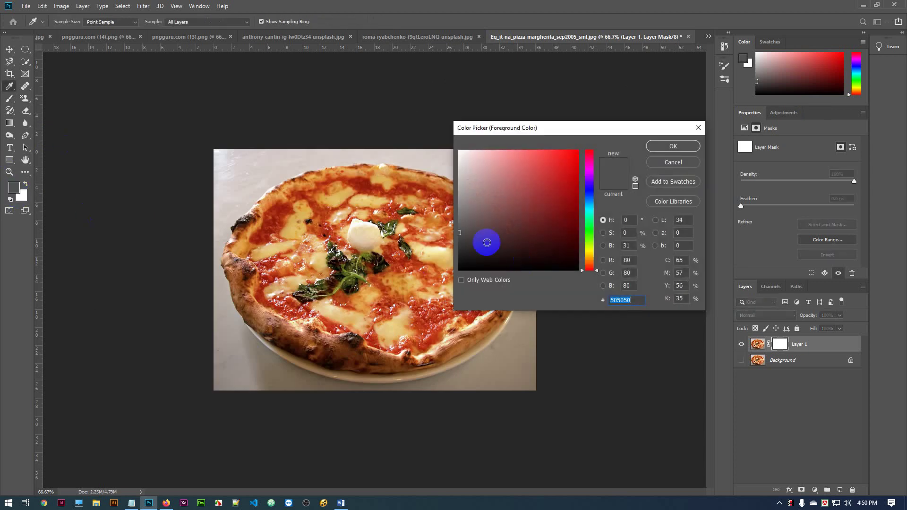
pyautogui.moveTo(487, 243); pyautogui.dragTo(448, 257)
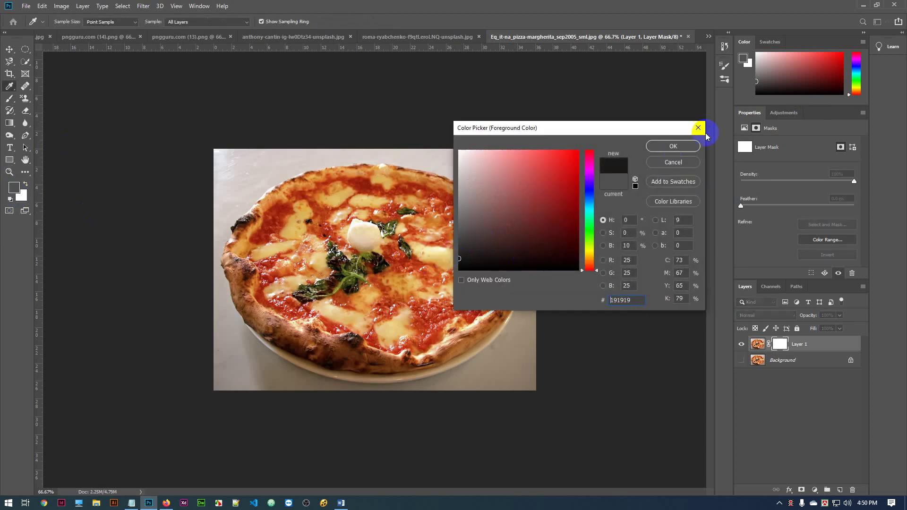
pyautogui.click(673, 147)
pyautogui.moveTo(510, 217)
pyautogui.mouseDown()
pyautogui.moveTo(172, 244)
pyautogui.moveTo(533, 280)
pyautogui.moveTo(496, 214)
pyautogui.mouseUp()
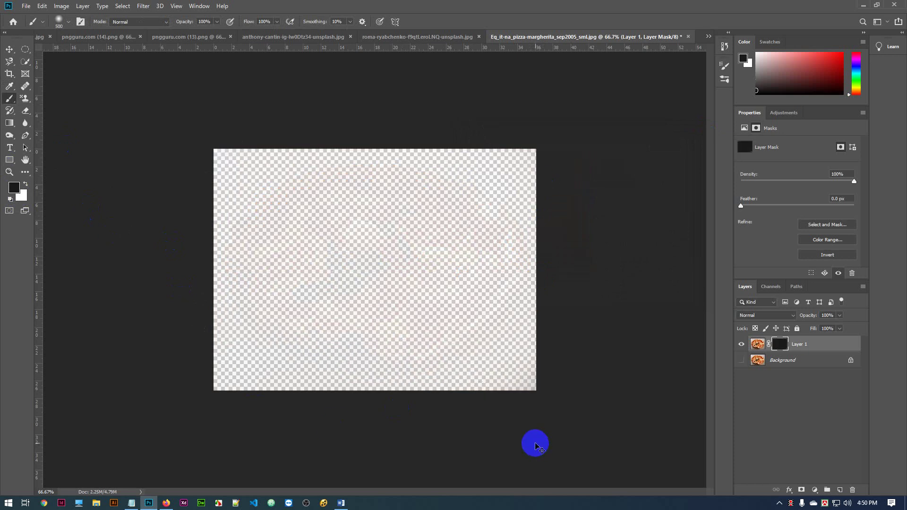
pyautogui.hotkey('ctrl', 'z')
# Step: Paint the mask with light grey a0a0a0 so the whole pizza turns semi-transparent
pyautogui.click(14, 188)
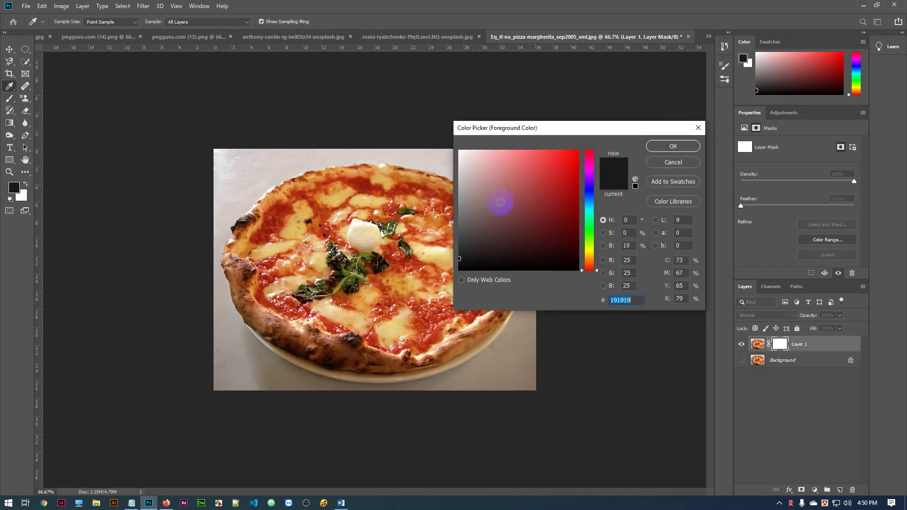
pyautogui.moveTo(501, 202)
pyautogui.mouseDown()
pyautogui.moveTo(431, 183)
pyautogui.moveTo(444, 194)
pyautogui.moveTo(114, 268)
pyautogui.moveTo(226, 198)
pyautogui.moveTo(517, 298)
pyautogui.mouseUp()
pyautogui.click(675, 148)
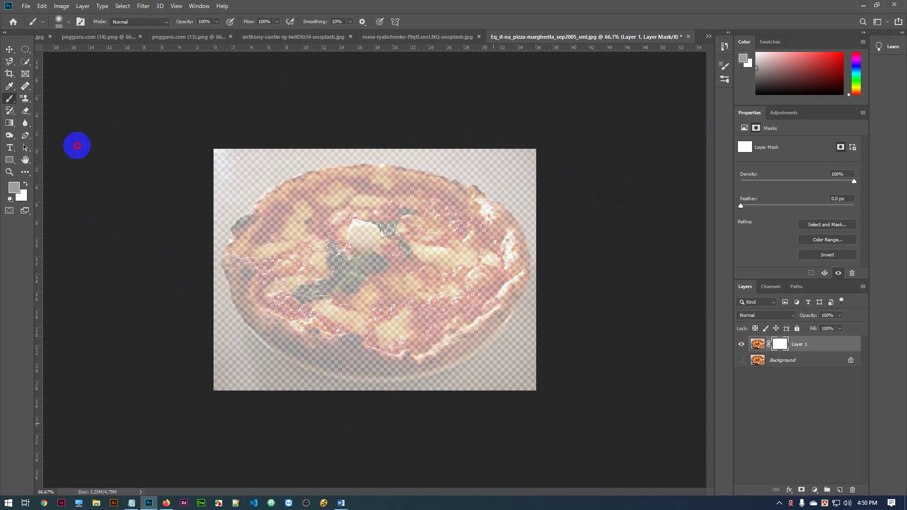
pyautogui.moveTo(77, 146)
pyautogui.mouseDown()
pyautogui.moveTo(286, 178)
pyautogui.moveTo(505, 352)
pyautogui.mouseUp()
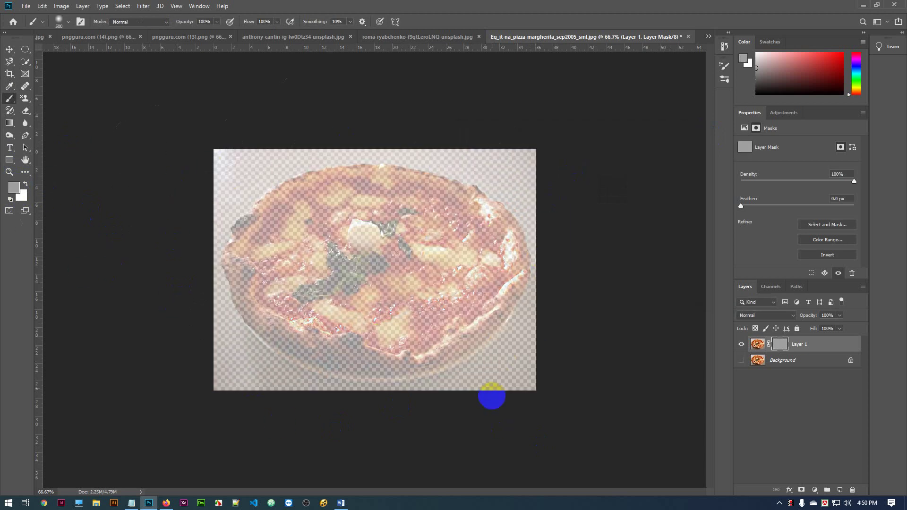
# Step: Fill the mask back to white and delete Layer 1 together with its mask
pyautogui.moveTo(492, 396); pyautogui.dragTo(488, 406)
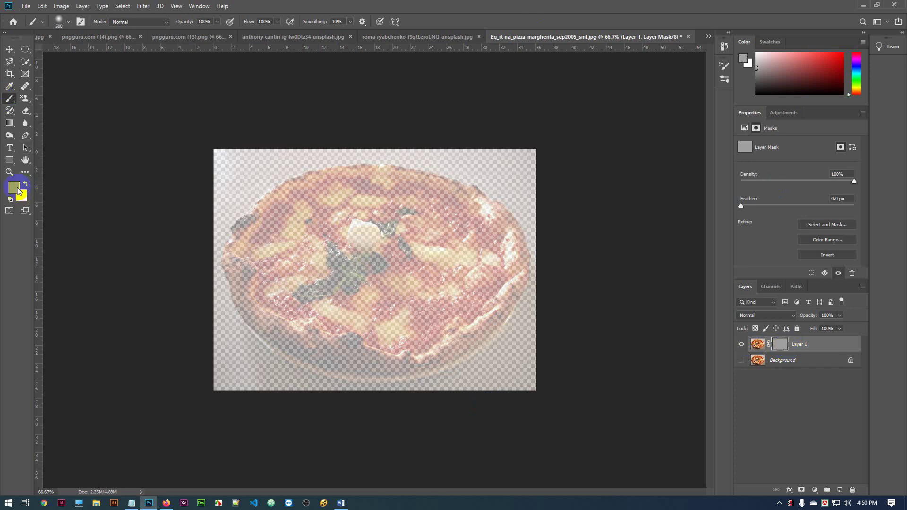
pyautogui.click(382, 263)
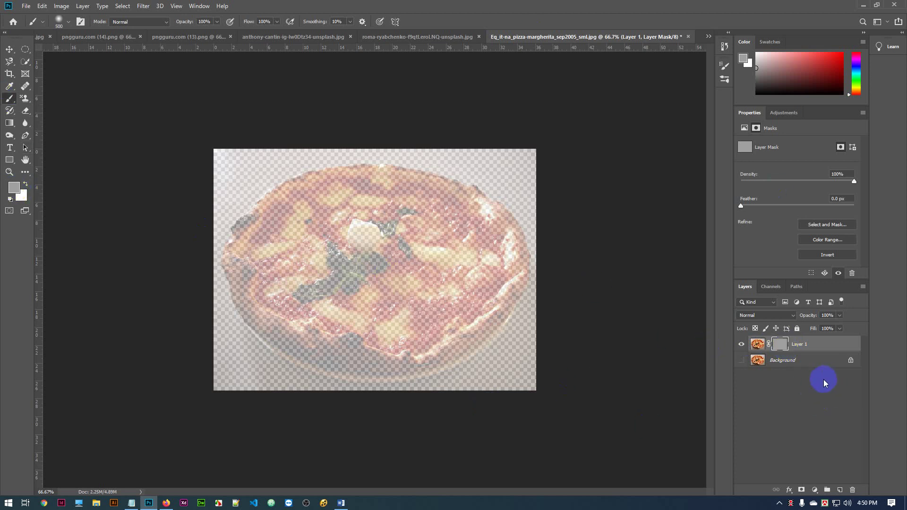
pyautogui.hotkey('ctrl', 'BackSpace')
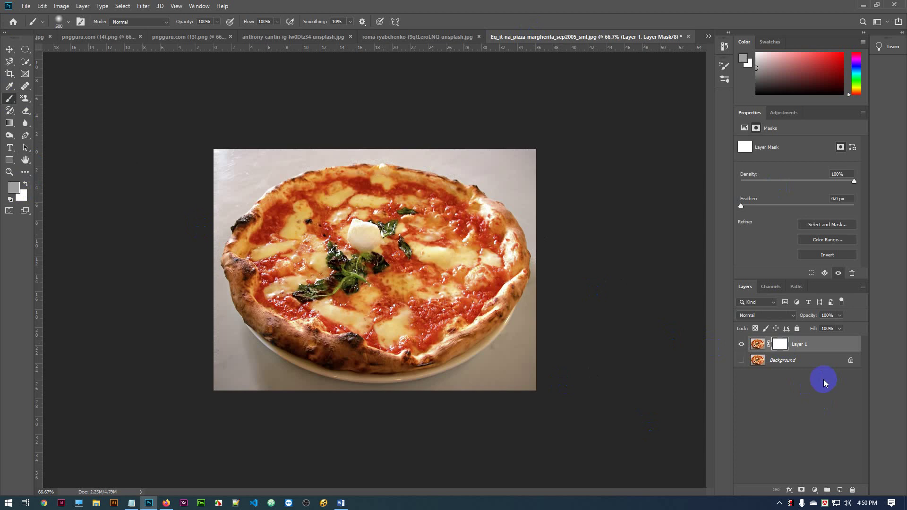
pyautogui.moveTo(845, 346); pyautogui.dragTo(856, 490)
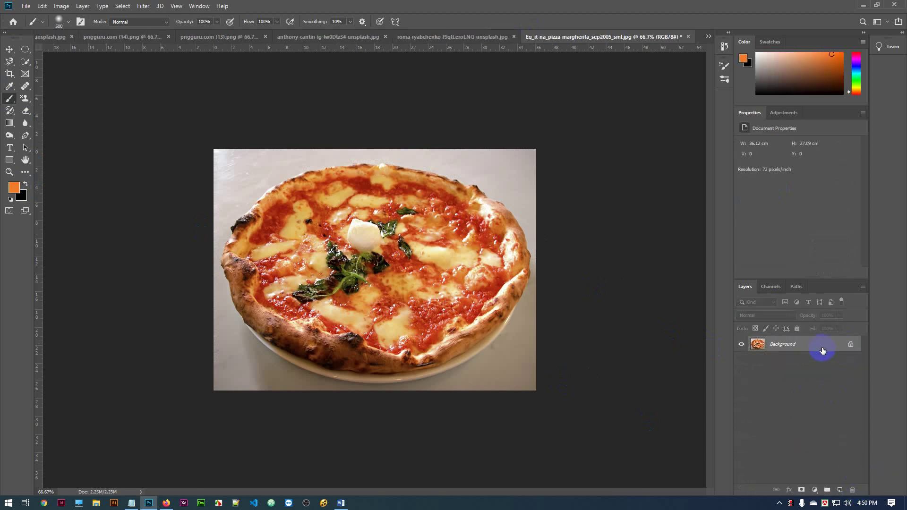
# Step: Copy Background into a new Layer 1 and hide the Background layer
pyautogui.hotkey('ctrl', 'j')
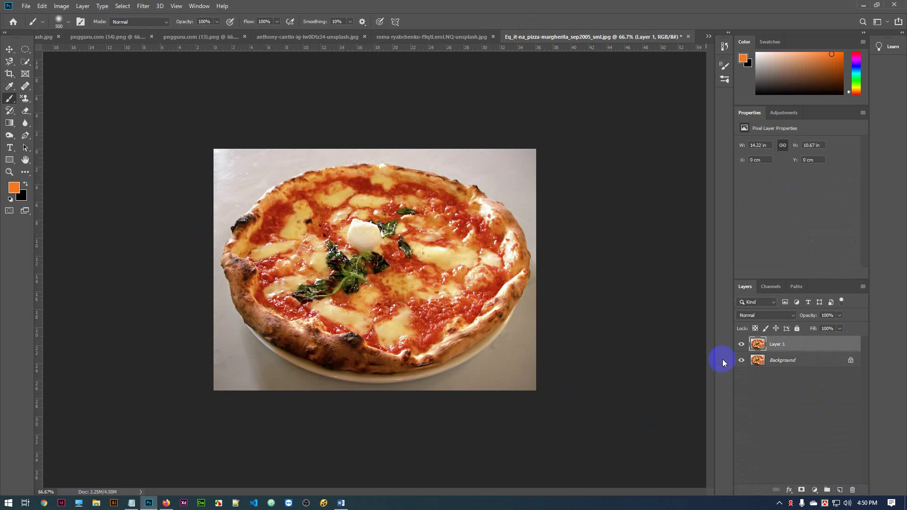
pyautogui.click(741, 361)
pyautogui.click(25, 62)
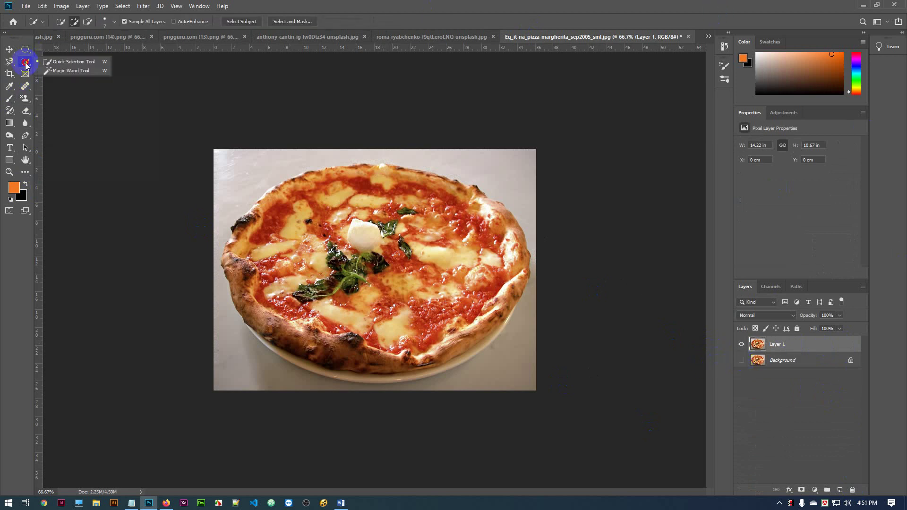
pyautogui.click(71, 61)
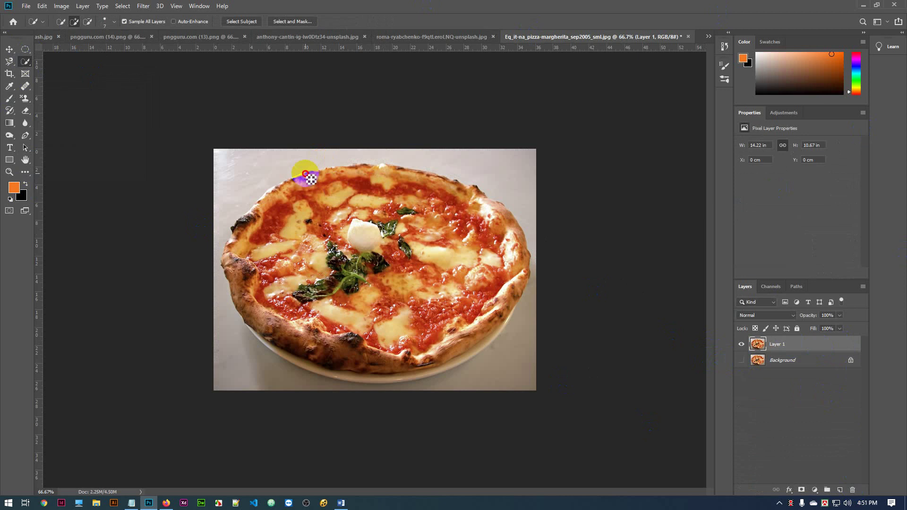
# Step: Quick-select the pizza and plate, subtract the surrounding grey, and mask the background away
pyautogui.moveTo(306, 174)
pyautogui.mouseDown()
pyautogui.moveTo(242, 235)
pyautogui.moveTo(243, 289)
pyautogui.moveTo(234, 242)
pyautogui.moveTo(228, 265)
pyautogui.moveTo(242, 235)
pyautogui.moveTo(317, 170)
pyautogui.moveTo(364, 159)
pyautogui.moveTo(393, 170)
pyautogui.moveTo(419, 210)
pyautogui.moveTo(365, 225)
pyautogui.moveTo(335, 284)
pyautogui.moveTo(383, 282)
pyautogui.moveTo(368, 244)
pyautogui.moveTo(274, 277)
pyautogui.moveTo(288, 312)
pyautogui.moveTo(306, 327)
pyautogui.moveTo(255, 317)
pyautogui.moveTo(249, 310)
pyautogui.moveTo(314, 338)
pyautogui.moveTo(419, 351)
pyautogui.moveTo(338, 361)
pyautogui.moveTo(301, 350)
pyautogui.moveTo(426, 351)
pyautogui.moveTo(481, 308)
pyautogui.moveTo(463, 339)
pyautogui.moveTo(426, 363)
pyautogui.moveTo(495, 317)
pyautogui.moveTo(517, 251)
pyautogui.moveTo(508, 259)
pyautogui.moveTo(482, 214)
pyautogui.moveTo(433, 307)
pyautogui.moveTo(288, 149)
pyautogui.mouseUp()
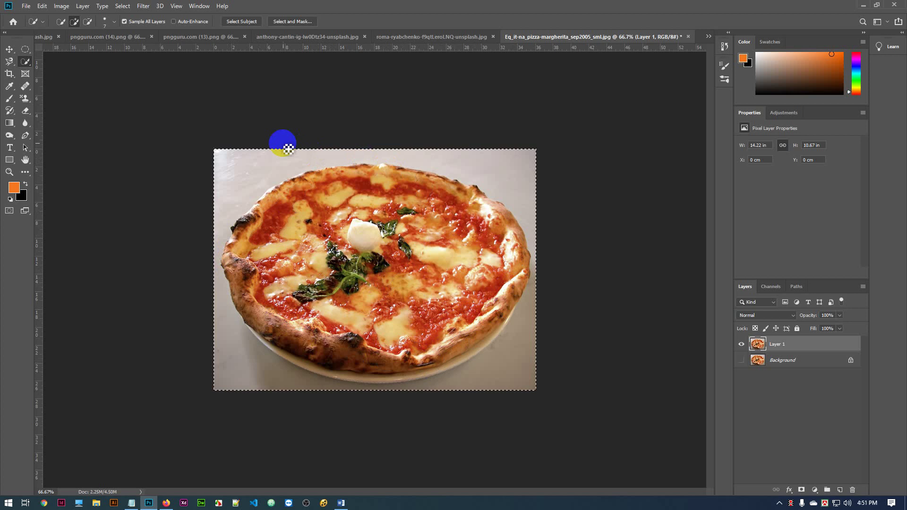
pyautogui.moveTo(201, 198); pyautogui.dragTo(244, 157)
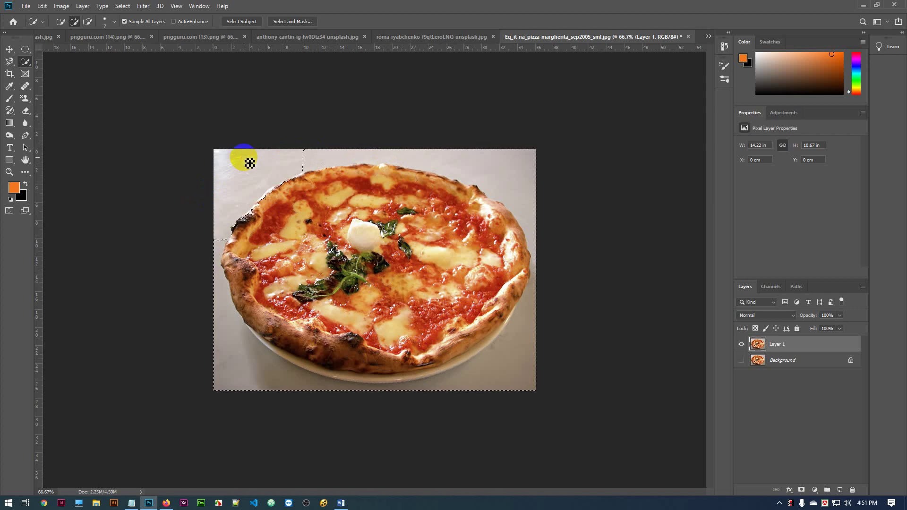
pyautogui.press(']')
pyautogui.press(']')
pyautogui.press(']')
pyautogui.press(']')
pyautogui.press(']')
pyautogui.press(']')
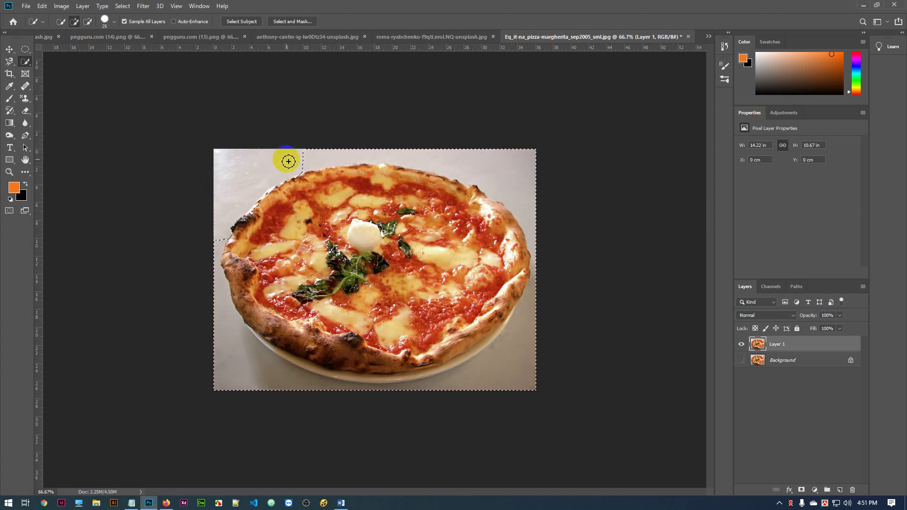
pyautogui.press(']')
pyautogui.moveTo(291, 159); pyautogui.dragTo(343, 151)
pyautogui.moveTo(265, 157)
pyautogui.mouseDown()
pyautogui.moveTo(372, 143)
pyautogui.moveTo(276, 166)
pyautogui.moveTo(355, 153)
pyautogui.moveTo(477, 172)
pyautogui.moveTo(401, 155)
pyautogui.moveTo(315, 156)
pyautogui.moveTo(376, 160)
pyautogui.moveTo(332, 162)
pyautogui.mouseUp()
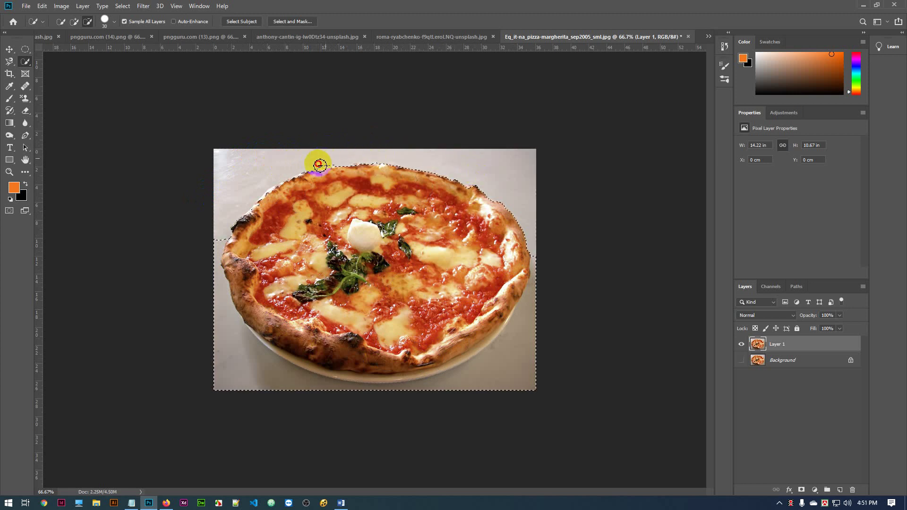
pyautogui.moveTo(544, 261)
pyautogui.mouseDown()
pyautogui.moveTo(543, 341)
pyautogui.moveTo(523, 415)
pyautogui.moveTo(544, 369)
pyautogui.moveTo(549, 297)
pyautogui.mouseUp()
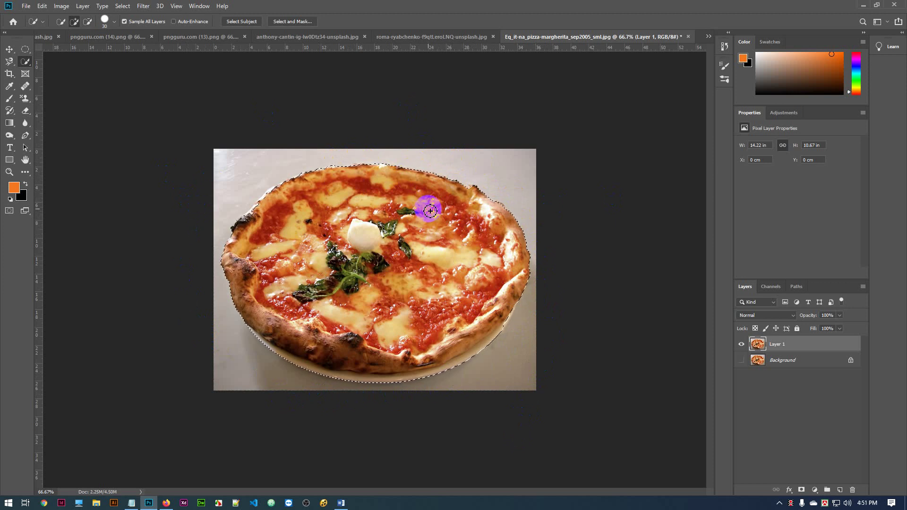
pyautogui.click(803, 490)
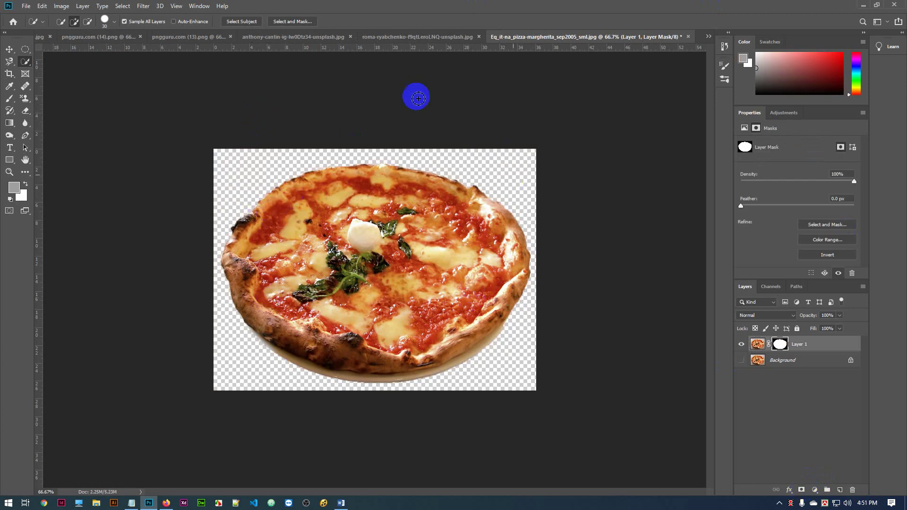
pyautogui.click(16, 188)
pyautogui.moveTo(511, 248); pyautogui.dragTo(384, 304)
pyautogui.click(676, 147)
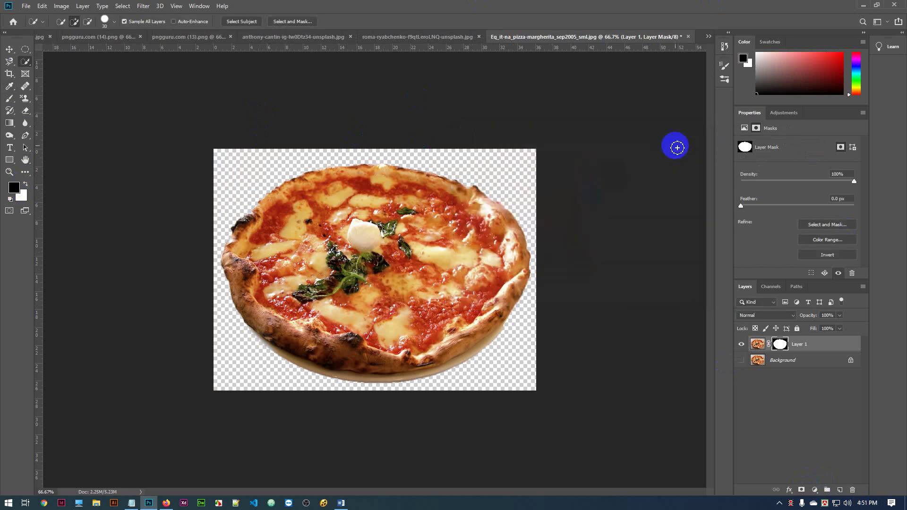
pyautogui.click(780, 344)
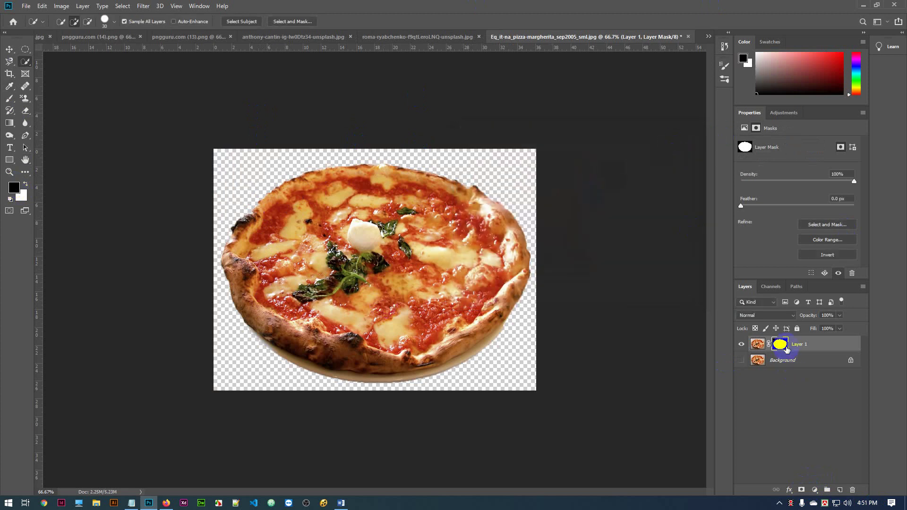
pyautogui.moveTo(373, 161)
pyautogui.mouseDown()
pyautogui.moveTo(302, 165)
pyautogui.moveTo(352, 166)
pyautogui.moveTo(381, 146)
pyautogui.moveTo(387, 155)
pyautogui.mouseUp()
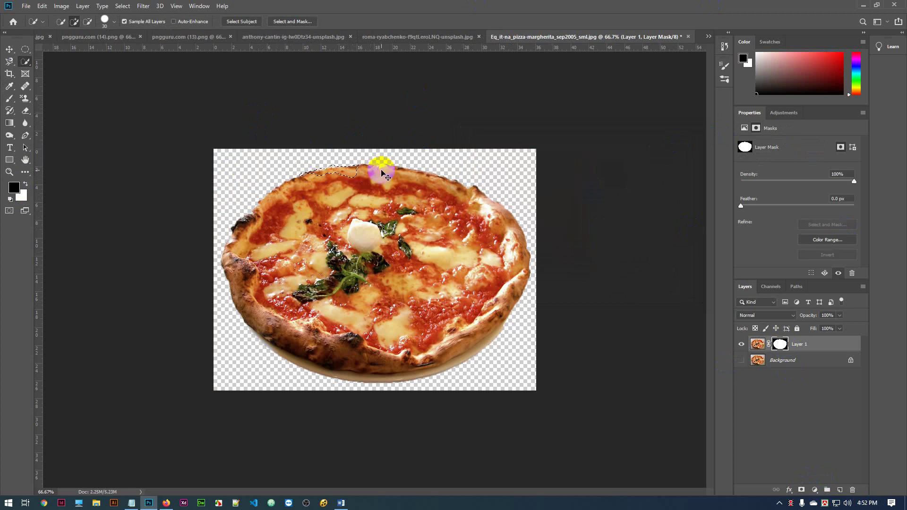
pyautogui.hotkey('ctrl', 'd')
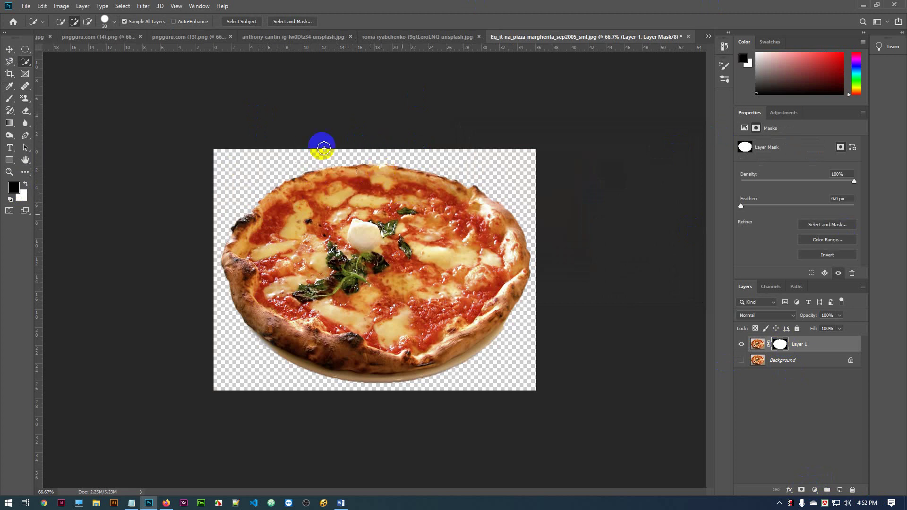
pyautogui.click(10, 99)
pyautogui.moveTo(407, 140)
pyautogui.mouseDown()
pyautogui.moveTo(318, 152)
pyautogui.moveTo(433, 142)
pyautogui.moveTo(282, 166)
pyautogui.moveTo(409, 148)
pyautogui.moveTo(416, 178)
pyautogui.moveTo(268, 201)
pyautogui.moveTo(373, 203)
pyautogui.moveTo(359, 246)
pyautogui.mouseUp()
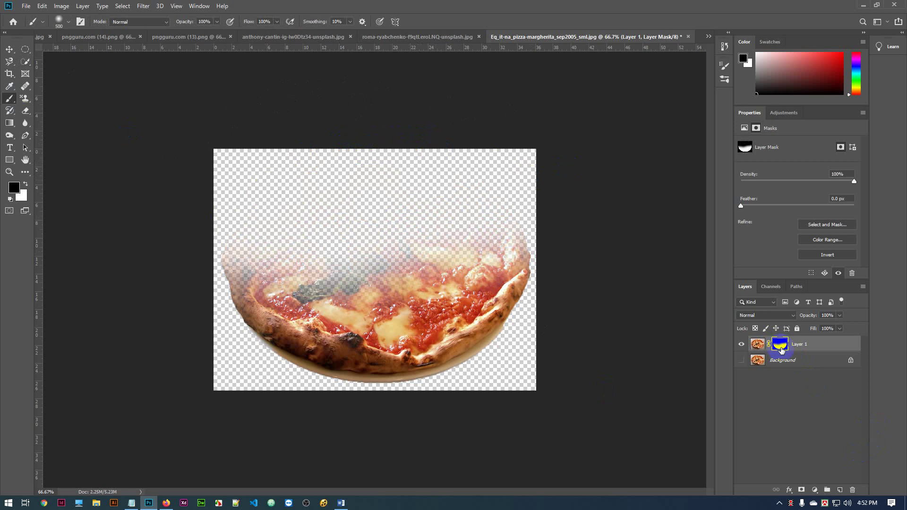
pyautogui.hotkey('ctrl', 'z')
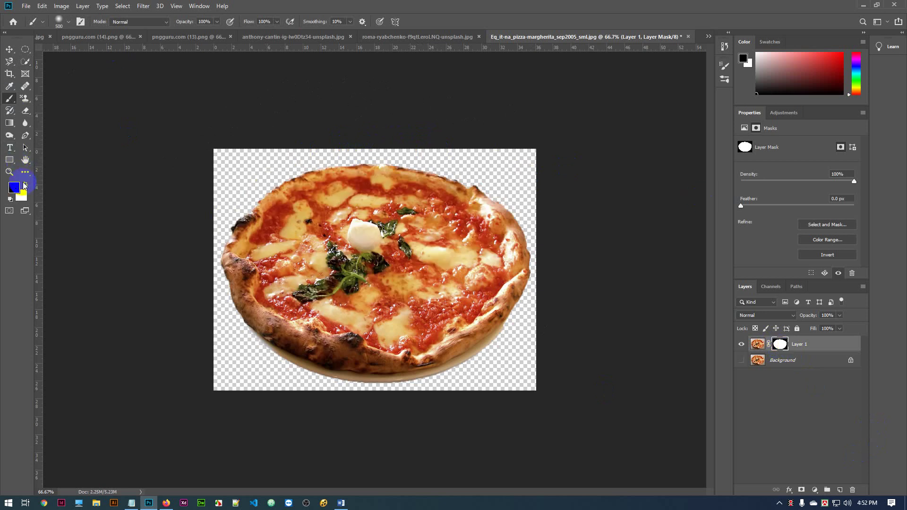
pyautogui.click(24, 184)
pyautogui.moveTo(303, 137)
pyautogui.mouseDown()
pyautogui.moveTo(232, 145)
pyautogui.moveTo(424, 107)
pyautogui.moveTo(512, 118)
pyautogui.moveTo(440, 105)
pyautogui.moveTo(514, 152)
pyautogui.moveTo(533, 145)
pyautogui.moveTo(563, 229)
pyautogui.moveTo(583, 242)
pyautogui.moveTo(578, 344)
pyautogui.moveTo(462, 412)
pyautogui.moveTo(248, 421)
pyautogui.moveTo(183, 347)
pyautogui.moveTo(262, 428)
pyautogui.moveTo(188, 290)
pyautogui.moveTo(223, 105)
pyautogui.moveTo(143, 266)
pyautogui.moveTo(287, 481)
pyautogui.moveTo(635, 431)
pyautogui.moveTo(233, 395)
pyautogui.moveTo(179, 304)
pyautogui.moveTo(457, 180)
pyautogui.moveTo(330, 187)
pyautogui.moveTo(527, 232)
pyautogui.moveTo(481, 344)
pyautogui.moveTo(236, 367)
pyautogui.moveTo(308, 140)
pyautogui.moveTo(429, 154)
pyautogui.moveTo(486, 253)
pyautogui.moveTo(209, 230)
pyautogui.moveTo(437, 341)
pyautogui.mouseUp()
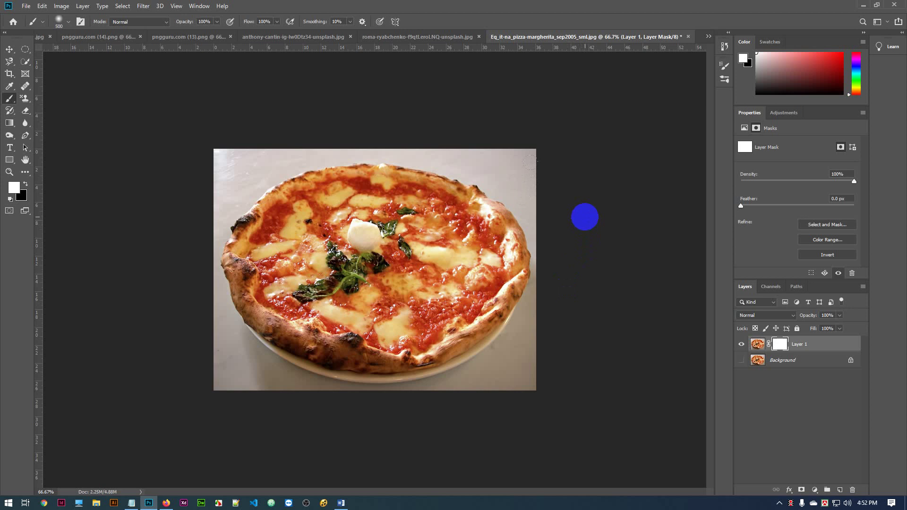
pyautogui.hotkey('ctrl', 'z')
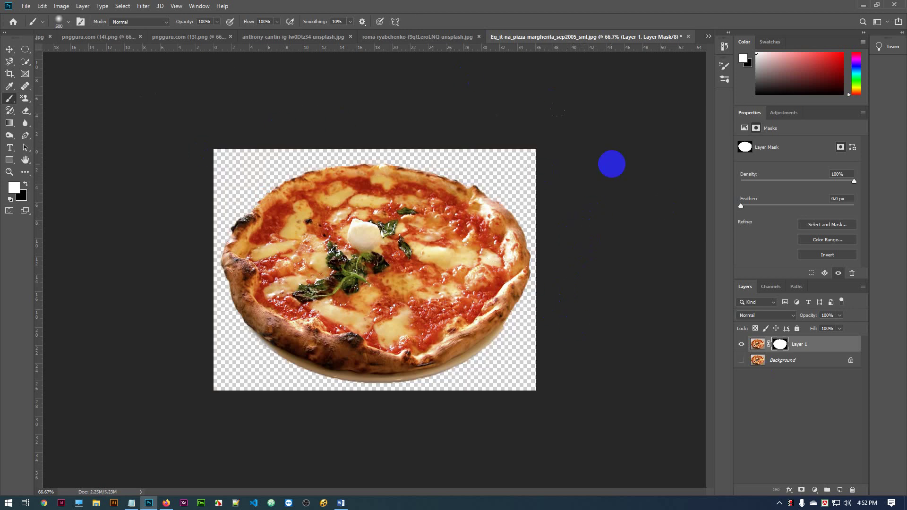
# Step: Zoom to 200% and paint black on the mask over the left crust's burnt fringe
pyautogui.hotkey('ctrl', '+')
pyautogui.hotkey('ctrl', '+')
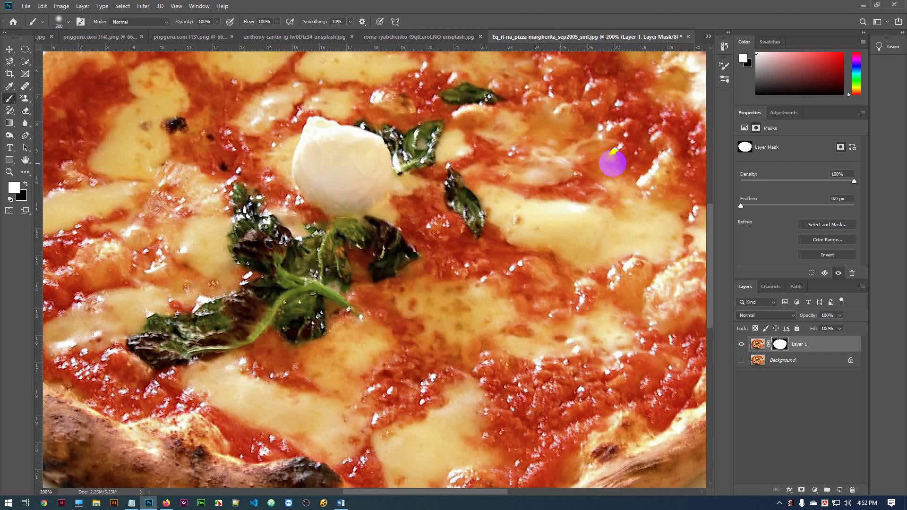
pyautogui.moveTo(299, 226); pyautogui.dragTo(312, 282)
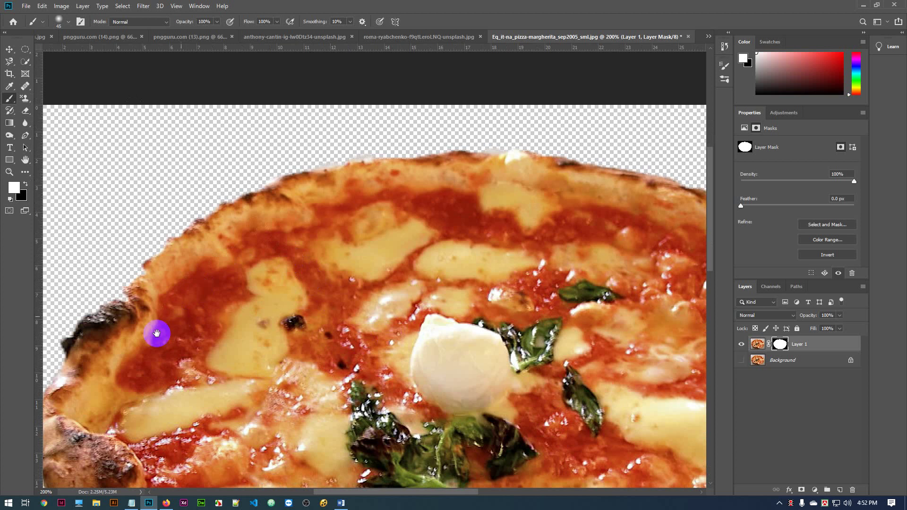
pyautogui.moveTo(156, 332); pyautogui.dragTo(319, 148)
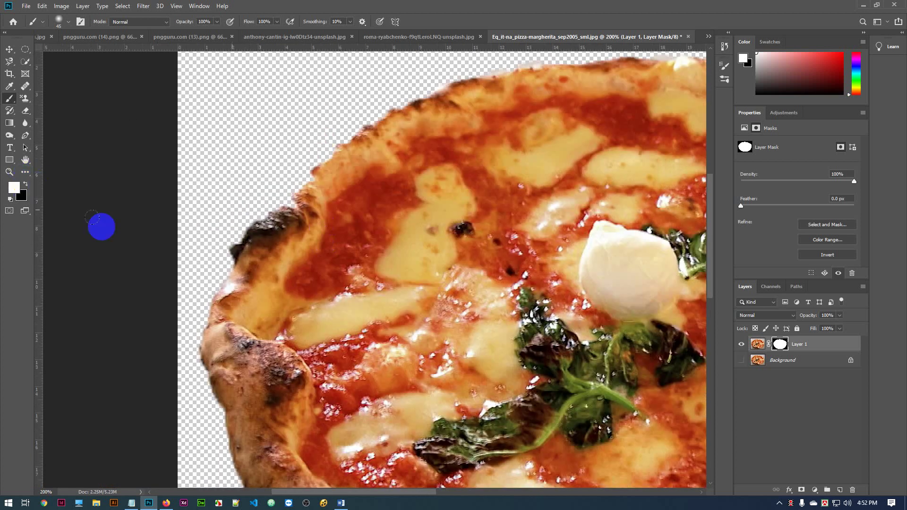
pyautogui.click(26, 186)
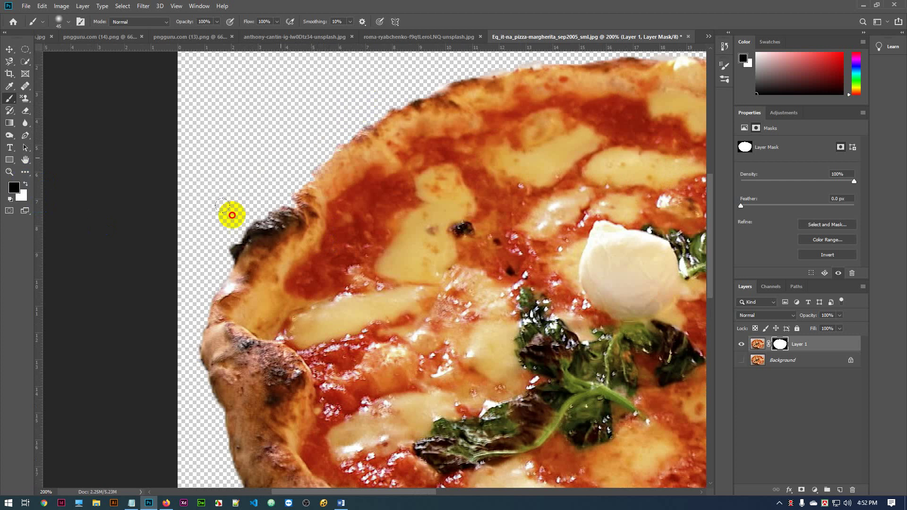
pyautogui.moveTo(231, 215)
pyautogui.mouseDown()
pyautogui.moveTo(213, 232)
pyautogui.moveTo(239, 193)
pyautogui.moveTo(232, 212)
pyautogui.mouseUp()
# Step: Hide the fringe along the pizza's right crust edge on the mask
pyautogui.moveTo(263, 330); pyautogui.dragTo(222, 52)
pyautogui.moveTo(335, 360); pyautogui.dragTo(312, 262)
pyautogui.moveTo(529, 255); pyautogui.dragTo(365, 401)
pyautogui.moveTo(529, 210); pyautogui.dragTo(439, 300)
pyautogui.moveTo(685, 192); pyautogui.dragTo(613, 224)
pyautogui.moveTo(525, 209)
pyautogui.mouseDown()
pyautogui.moveTo(531, 308)
pyautogui.moveTo(540, 277)
pyautogui.moveTo(532, 347)
pyautogui.moveTo(523, 264)
pyautogui.mouseUp()
pyautogui.moveTo(463, 160); pyautogui.dragTo(478, 210)
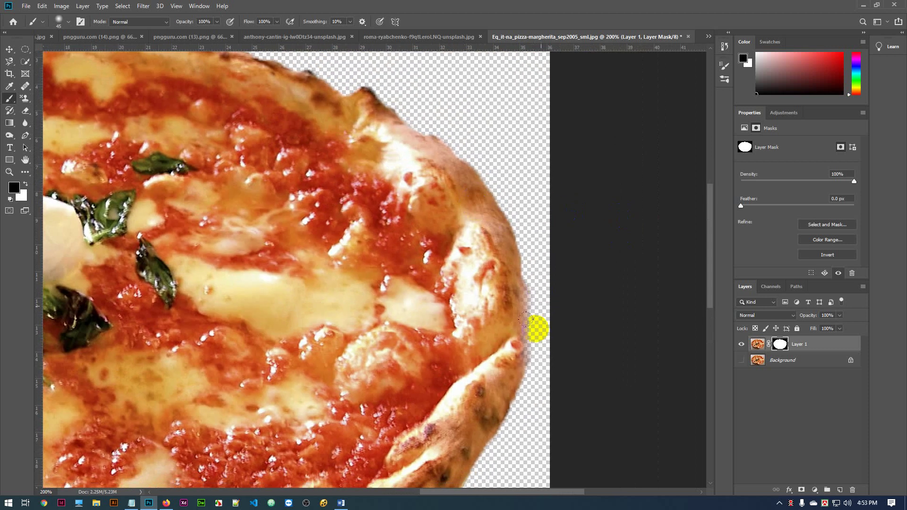
pyautogui.moveTo(543, 269); pyautogui.dragTo(550, 348)
# Step: Make the brush fully hard-edged and trim the fringe along the top crust
pyautogui.rightClick(484, 227)
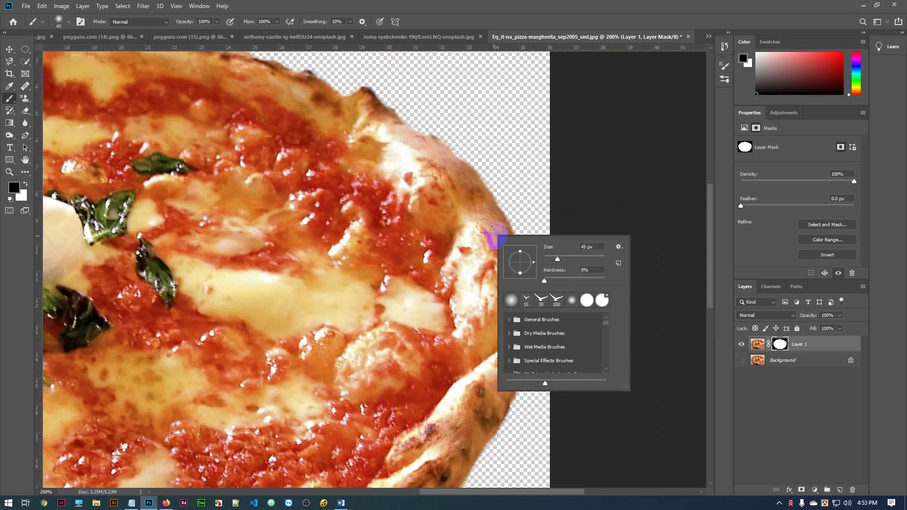
pyautogui.moveTo(548, 283); pyautogui.dragTo(638, 278)
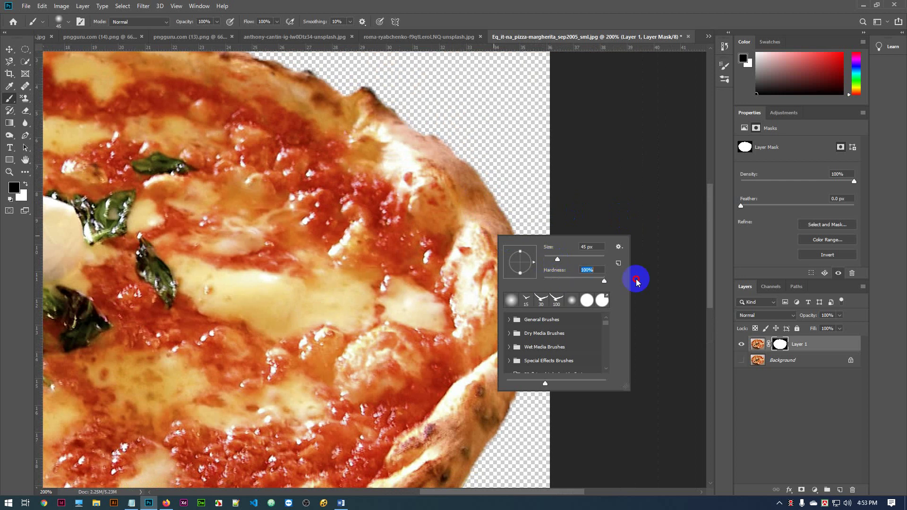
pyautogui.click(508, 161)
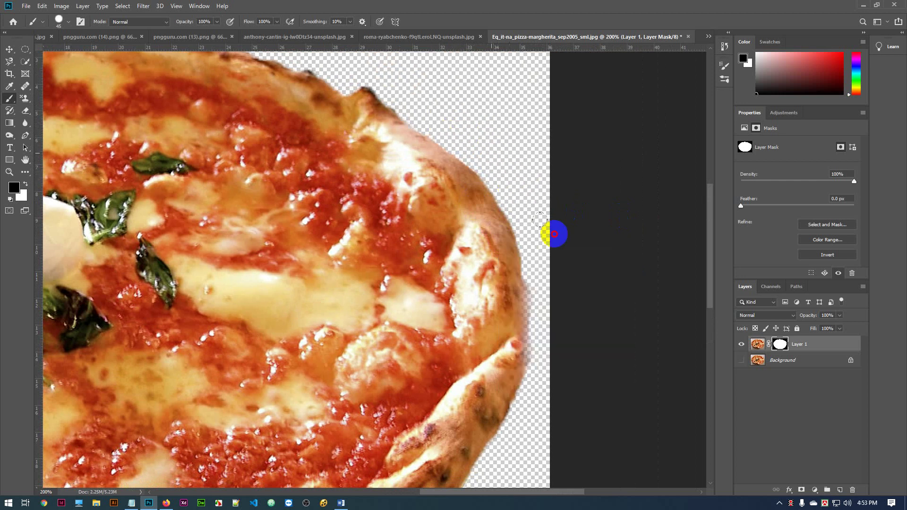
pyautogui.moveTo(400, 155)
pyautogui.mouseDown()
pyautogui.moveTo(644, 360)
pyautogui.moveTo(640, 339)
pyautogui.mouseUp()
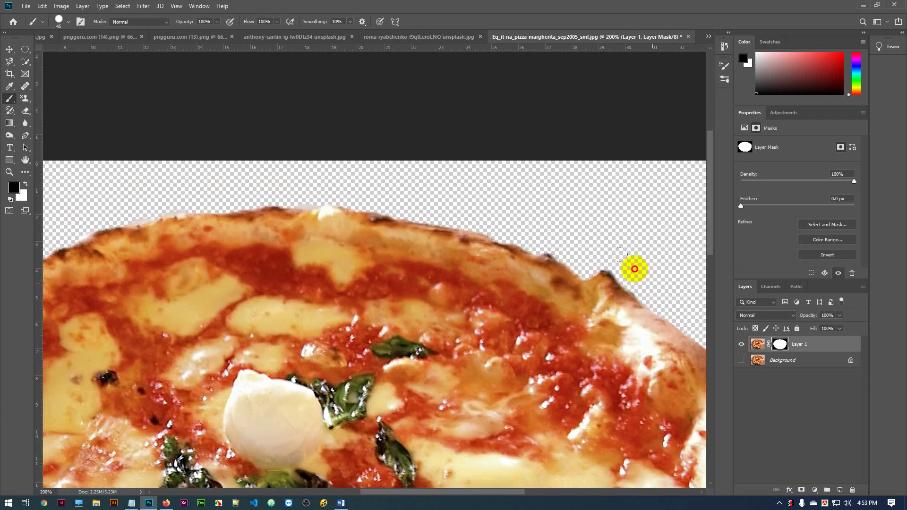
pyautogui.moveTo(561, 241); pyautogui.dragTo(535, 228)
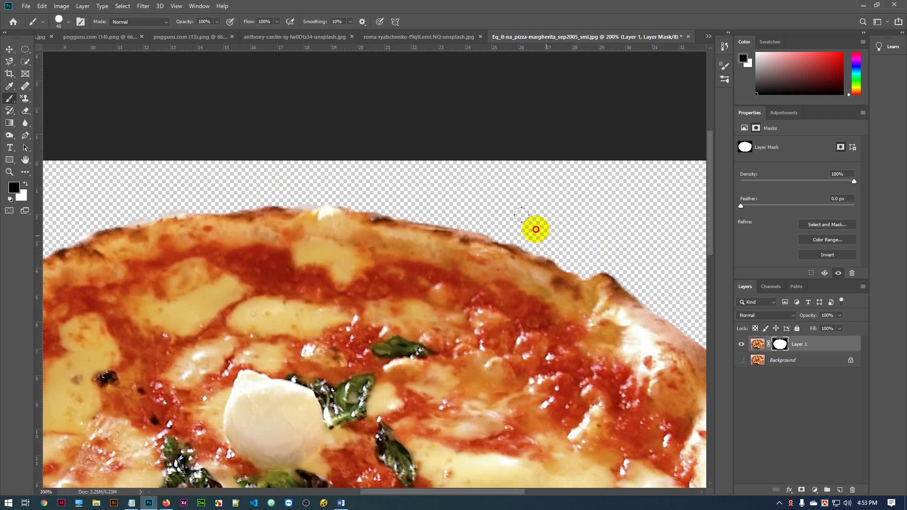
pyautogui.moveTo(399, 308); pyautogui.dragTo(542, 310)
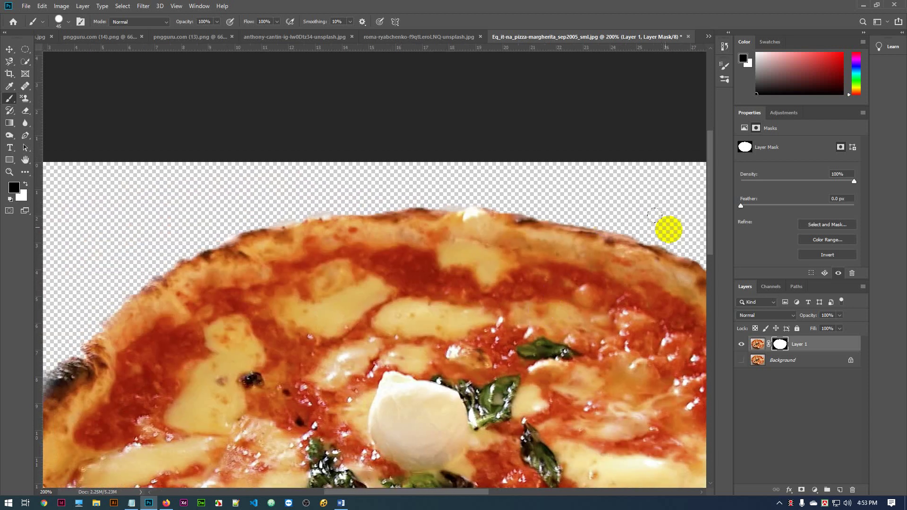
pyautogui.hscroll(-2, 525, 274)
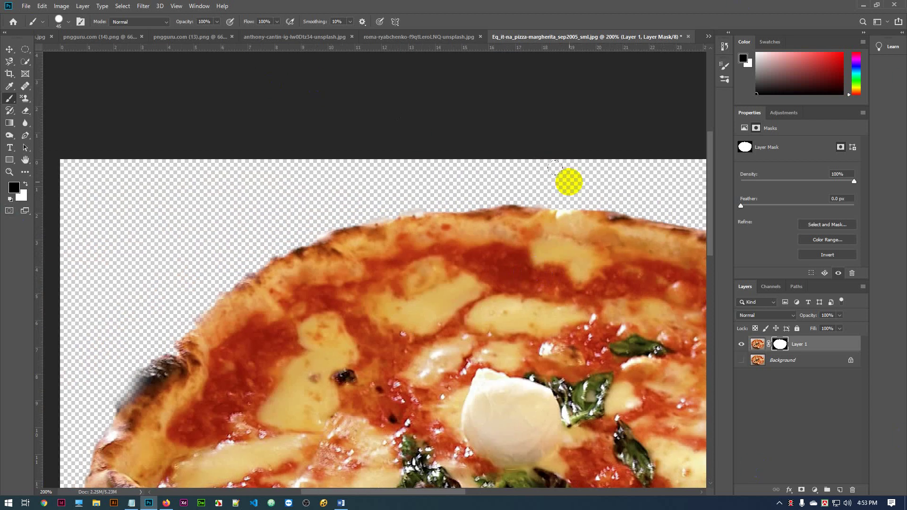
pyautogui.moveTo(563, 182)
pyautogui.mouseDown()
pyautogui.moveTo(458, 185)
pyautogui.moveTo(320, 208)
pyautogui.mouseUp()
# Step: Mask the dark fringe along the upper-left and lower-left crust, then zoom out to the whole pizza
pyautogui.moveTo(326, 289); pyautogui.dragTo(447, 225)
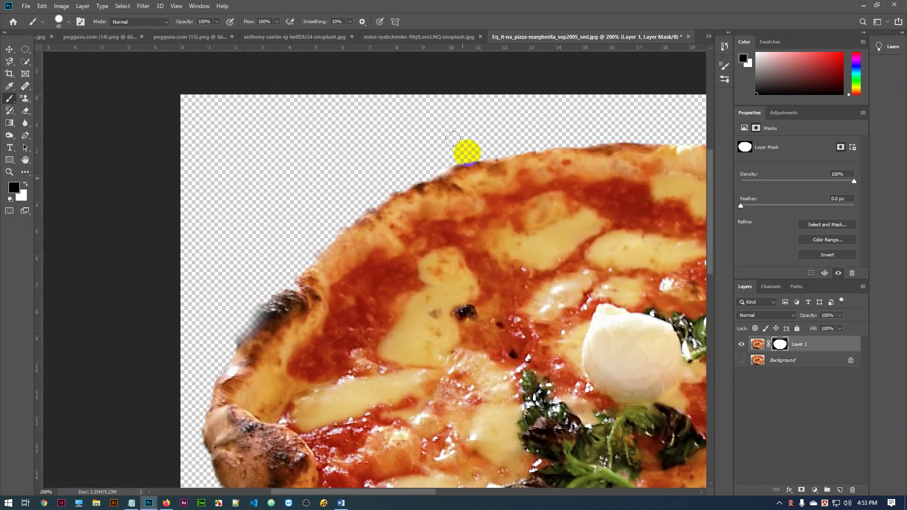
pyautogui.moveTo(469, 147)
pyautogui.mouseDown()
pyautogui.moveTo(455, 128)
pyautogui.moveTo(378, 159)
pyautogui.moveTo(277, 223)
pyautogui.moveTo(302, 264)
pyautogui.mouseUp()
pyautogui.moveTo(380, 297)
pyautogui.mouseDown()
pyautogui.moveTo(407, 267)
pyautogui.moveTo(445, 170)
pyautogui.mouseUp()
pyautogui.moveTo(432, 90)
pyautogui.mouseDown()
pyautogui.moveTo(347, 175)
pyautogui.moveTo(270, 280)
pyautogui.mouseUp()
pyautogui.moveTo(371, 310); pyautogui.dragTo(314, 197)
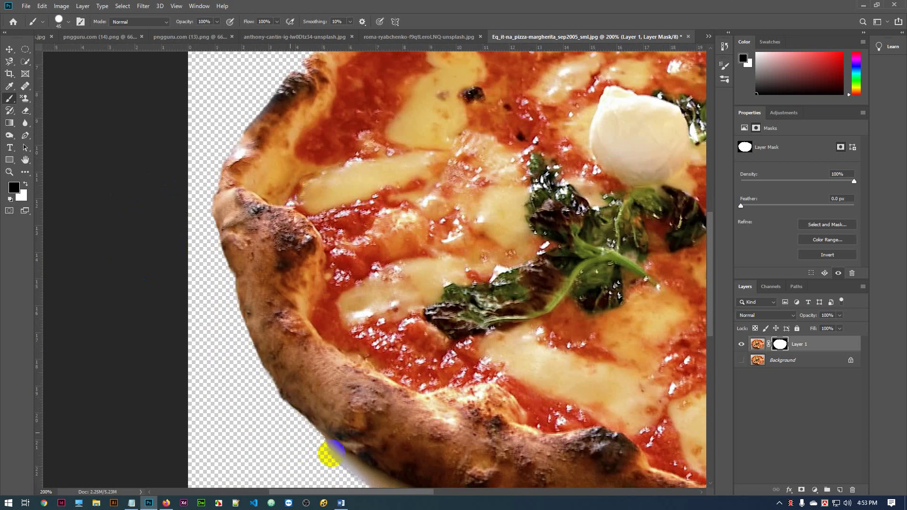
pyautogui.hotkey('ctrl', 'z')
pyautogui.moveTo(208, 304); pyautogui.dragTo(197, 150)
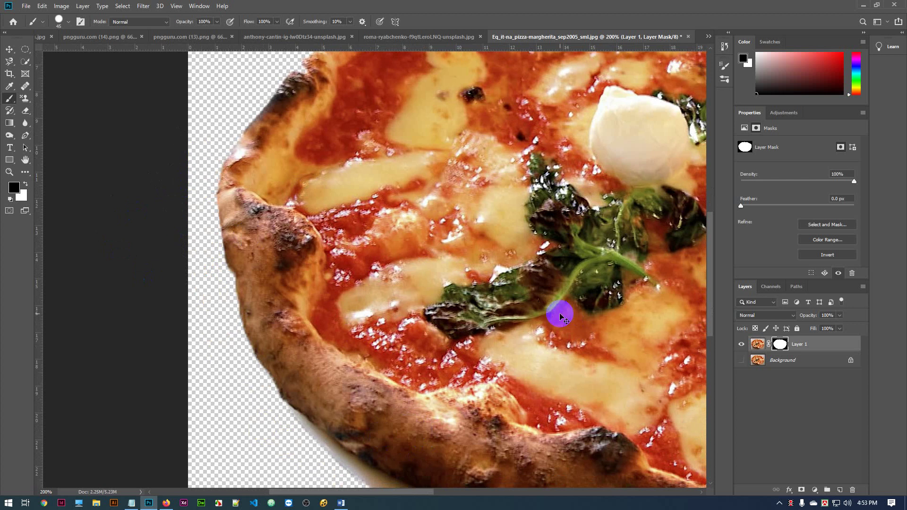
pyautogui.hotkey('ctrl', '-')
pyautogui.hotkey('ctrl', '-')
pyautogui.hotkey('ctrl', '-')
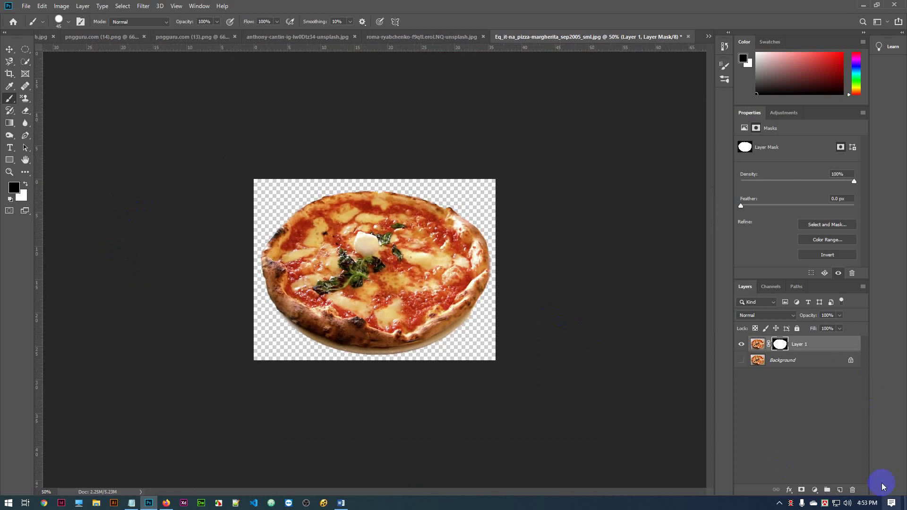
# Step: Add a new layer beneath Layer 1, fill it black, and close the pizza document
pyautogui.click(841, 490)
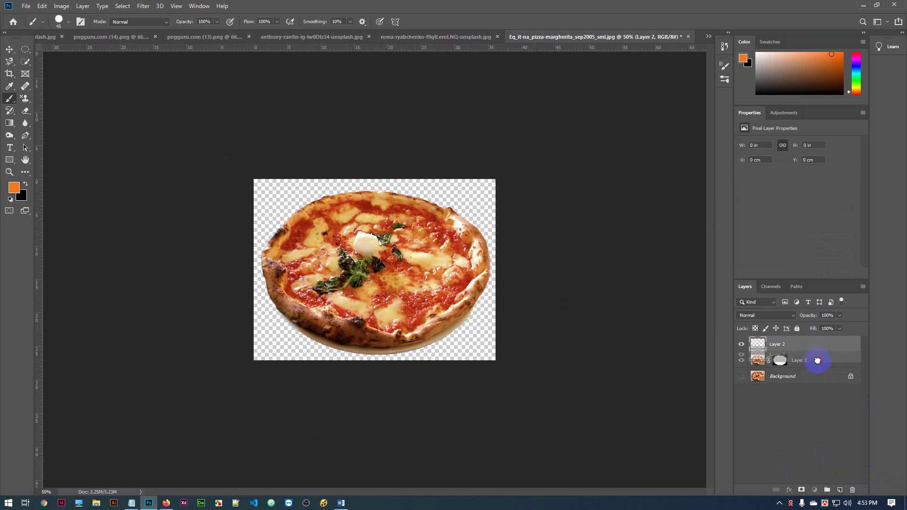
pyautogui.moveTo(817, 356); pyautogui.dragTo(817, 367)
pyautogui.hotkey('alt', 'BackSpace')
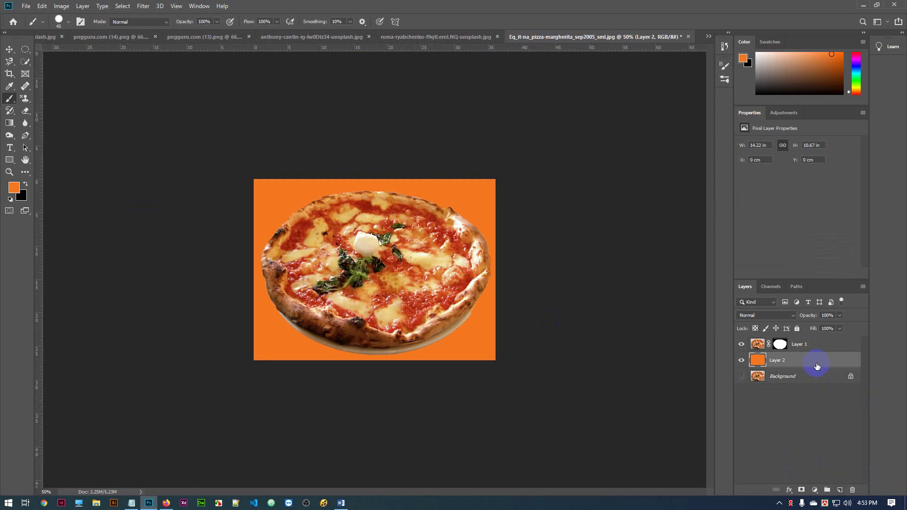
pyautogui.hotkey('ctrl', 'BackSpace')
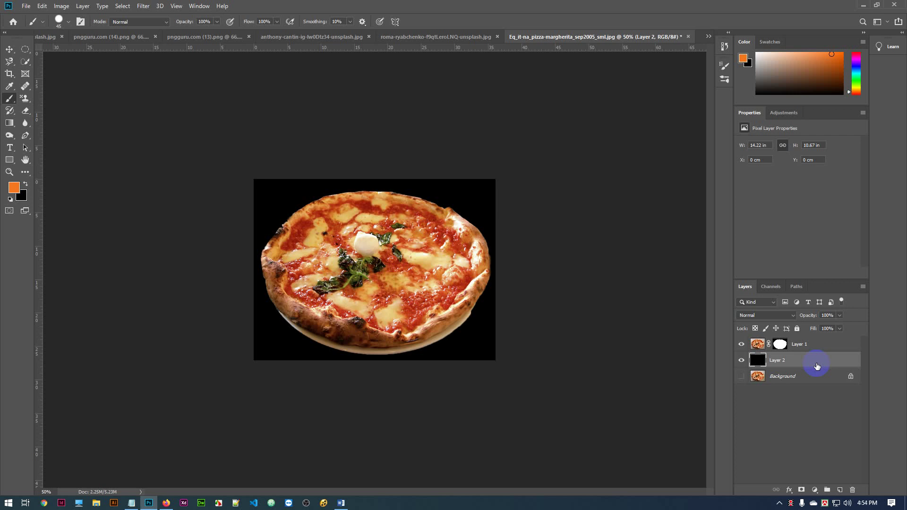
pyautogui.click(688, 37)
# Step: Close the pizza and clouds documents without saving their changes
pyautogui.click(424, 179)
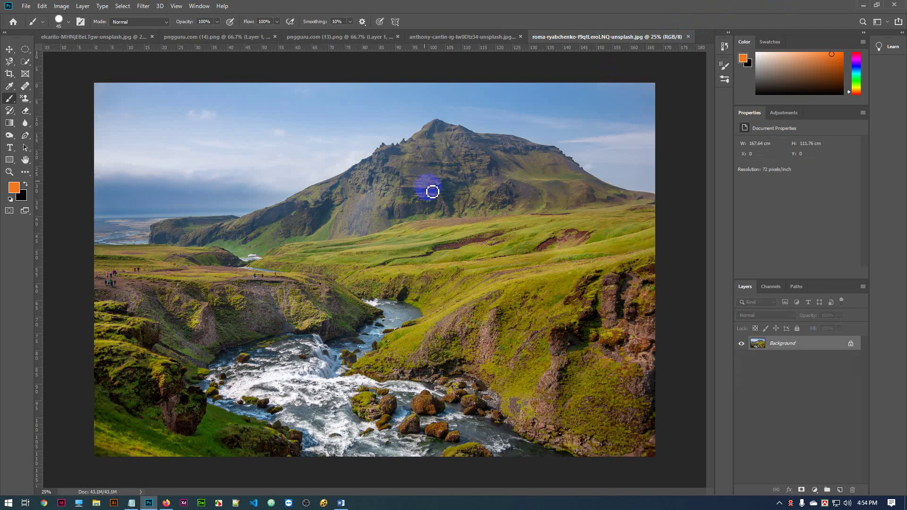
pyautogui.click(458, 37)
pyautogui.click(320, 38)
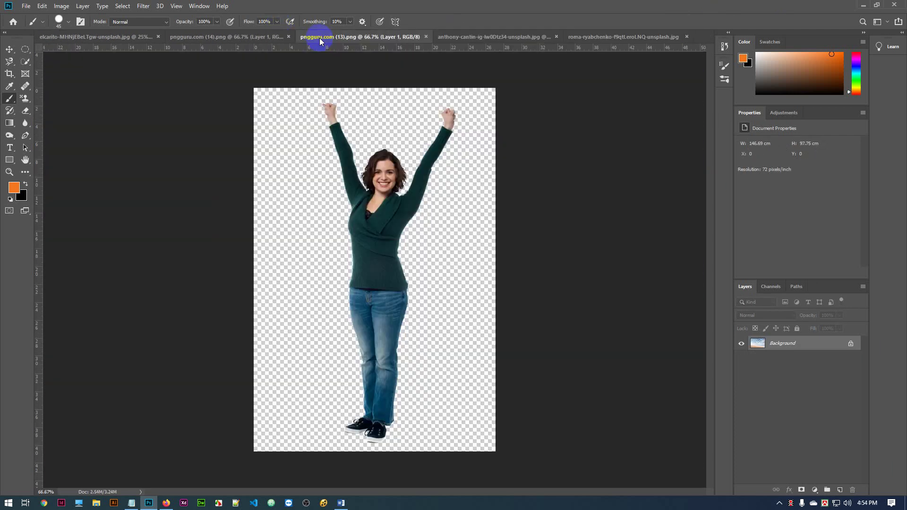
pyautogui.click(239, 41)
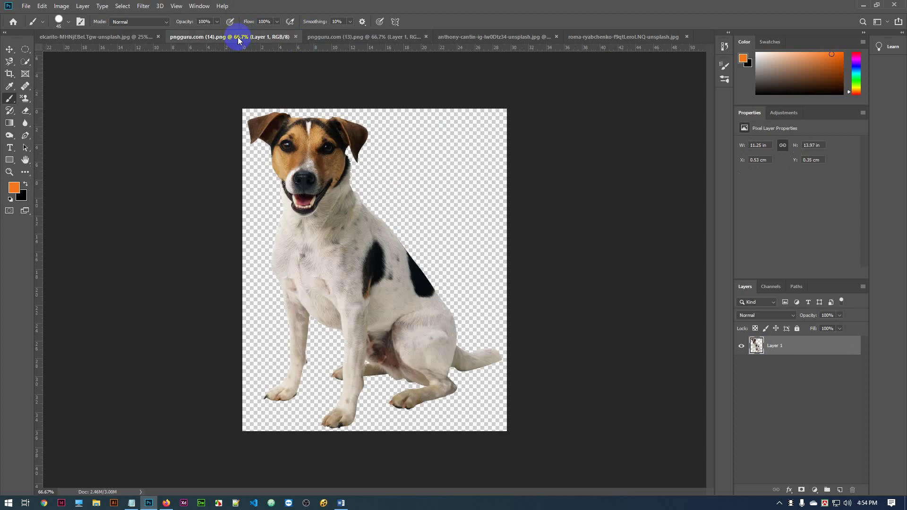
pyautogui.click(124, 38)
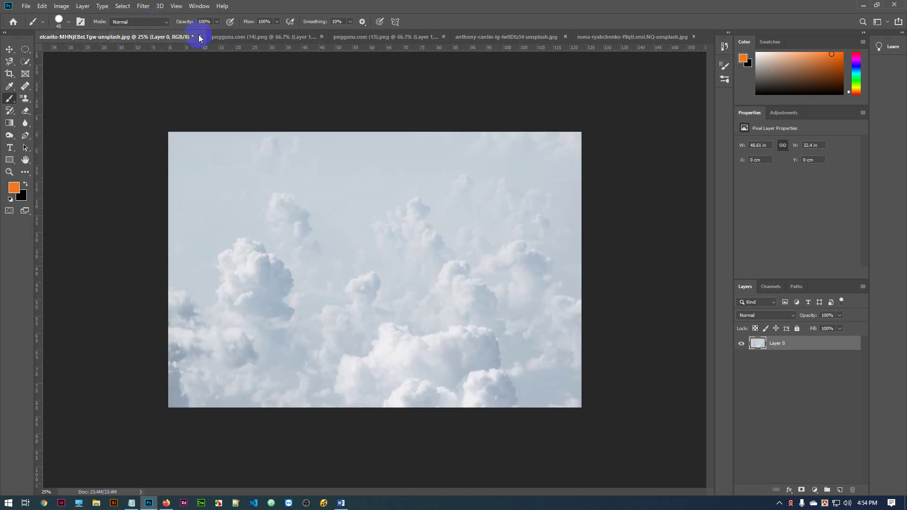
pyautogui.click(201, 38)
pyautogui.click(416, 189)
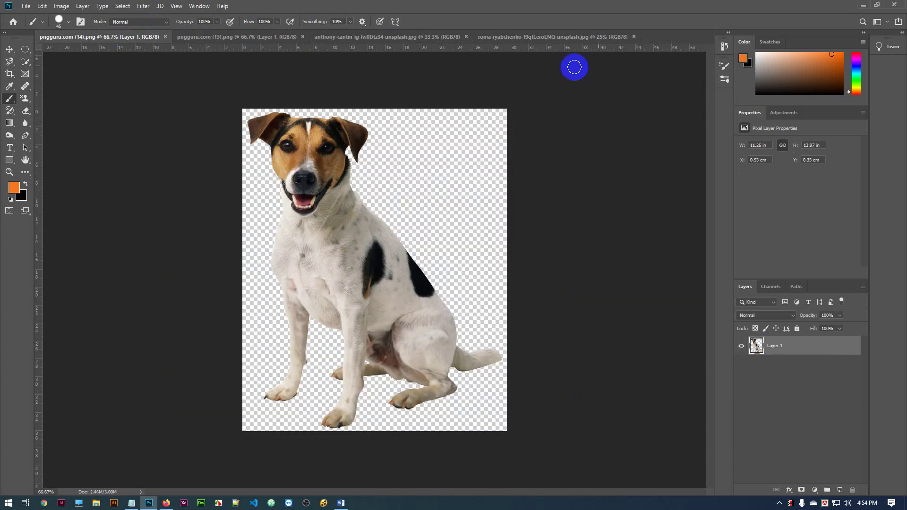
# Step: Go to the beach sky photo and unlock its Background layer
pyautogui.click(535, 36)
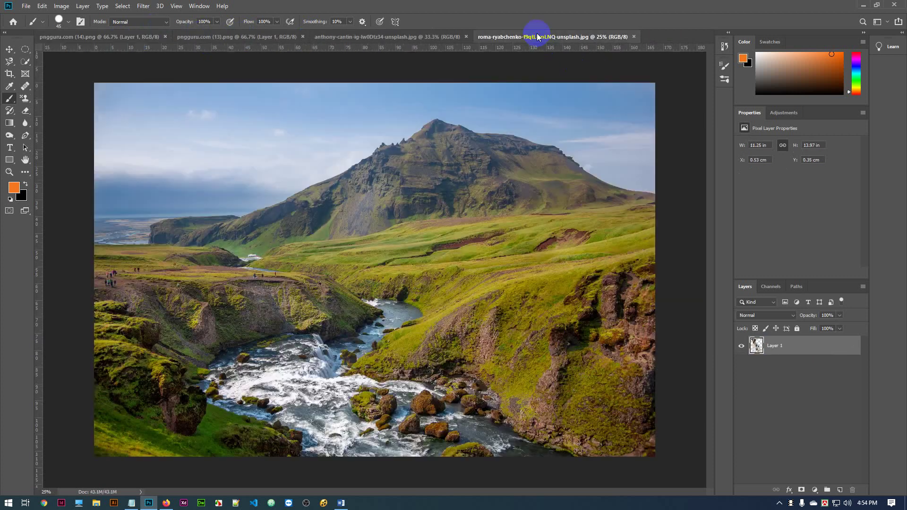
pyautogui.click(399, 36)
pyautogui.click(542, 36)
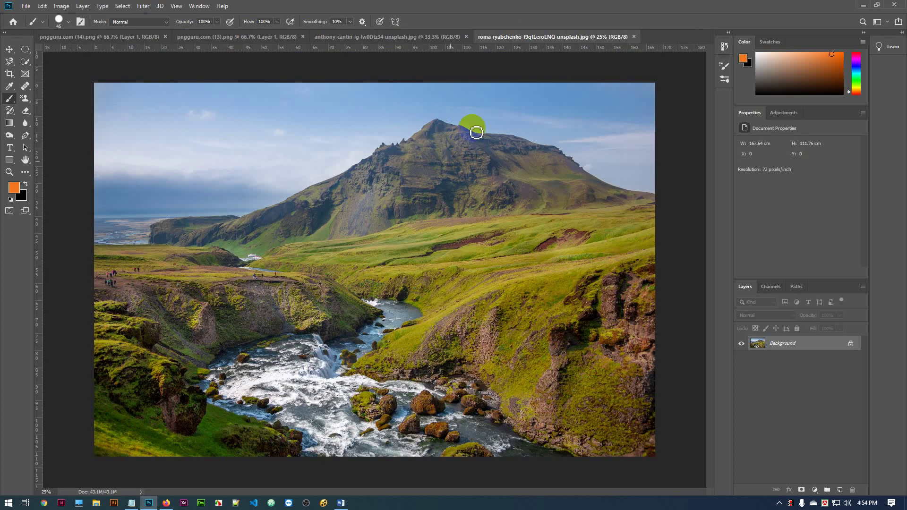
pyautogui.click(412, 37)
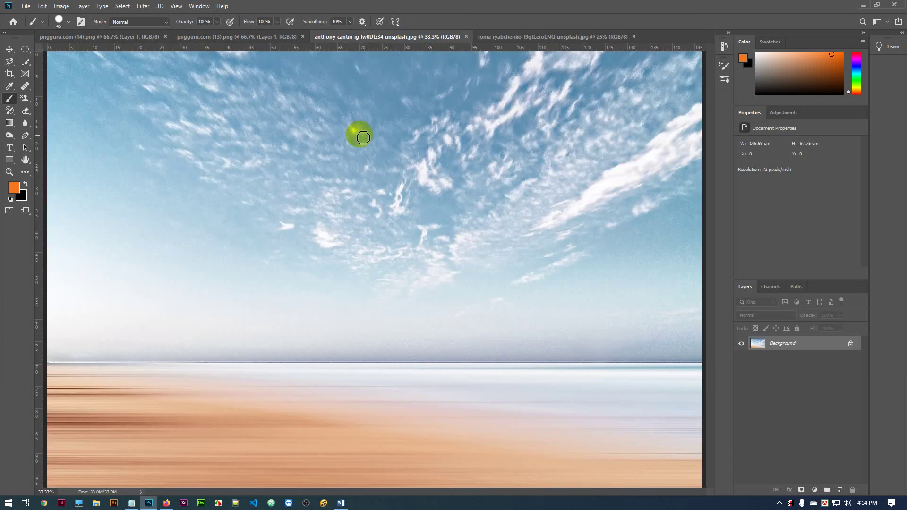
pyautogui.click(851, 344)
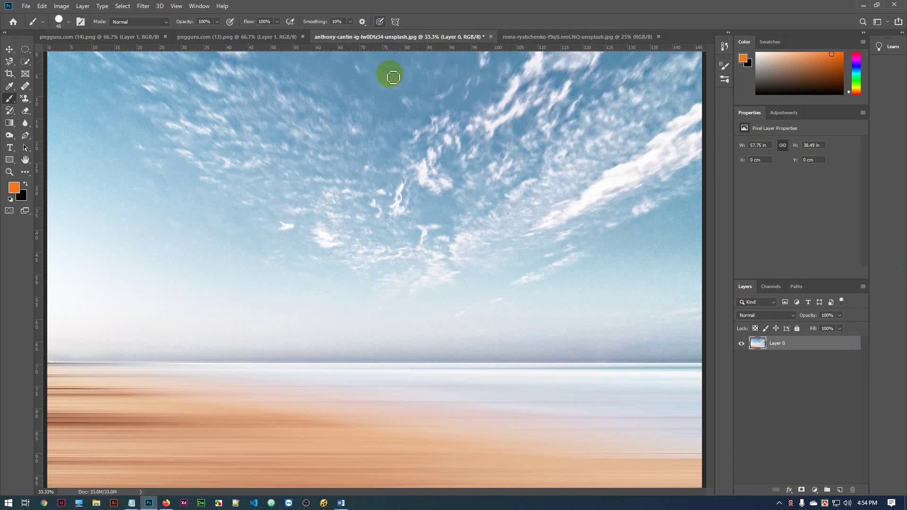
# Step: Drag the beach sky layer into the mountain landscape document with the Move tool
pyautogui.click(9, 49)
pyautogui.moveTo(522, 81); pyautogui.dragTo(332, 177)
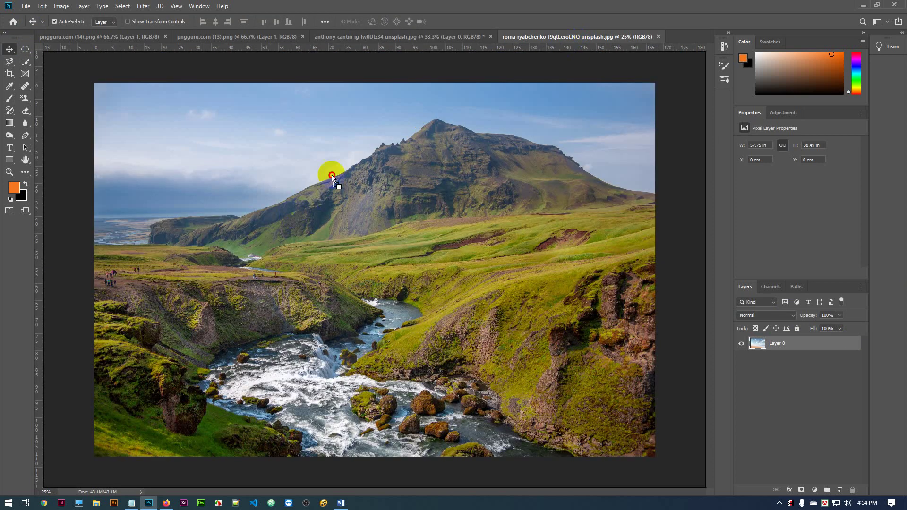
pyautogui.moveTo(329, 208); pyautogui.dragTo(340, 202)
pyautogui.moveTo(328, 158); pyautogui.dragTo(383, 245)
# Step: Scale the sky layer to 125.71%, raise it, unlock the mountain Background, and stack sky beneath
pyautogui.hotkey('ctrl', 't')
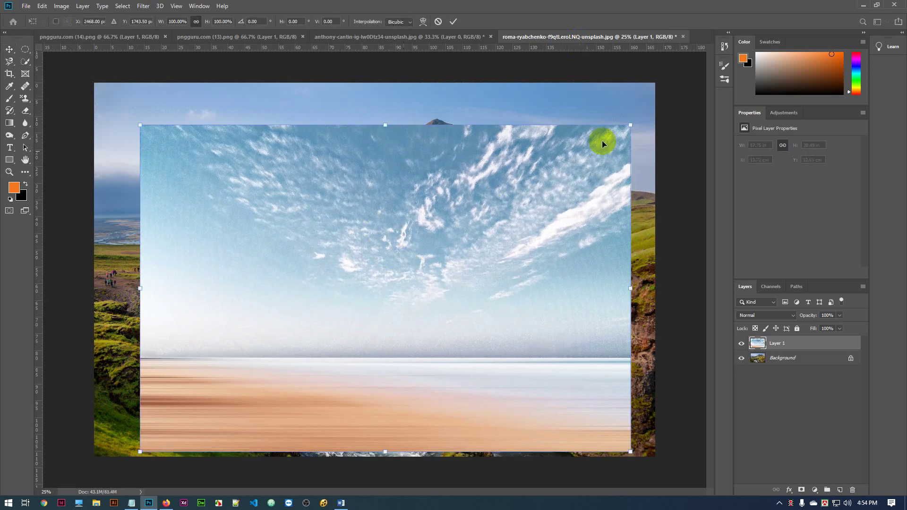
pyautogui.moveTo(631, 125); pyautogui.dragTo(682, 69)
pyautogui.moveTo(419, 313); pyautogui.dragTo(422, 227)
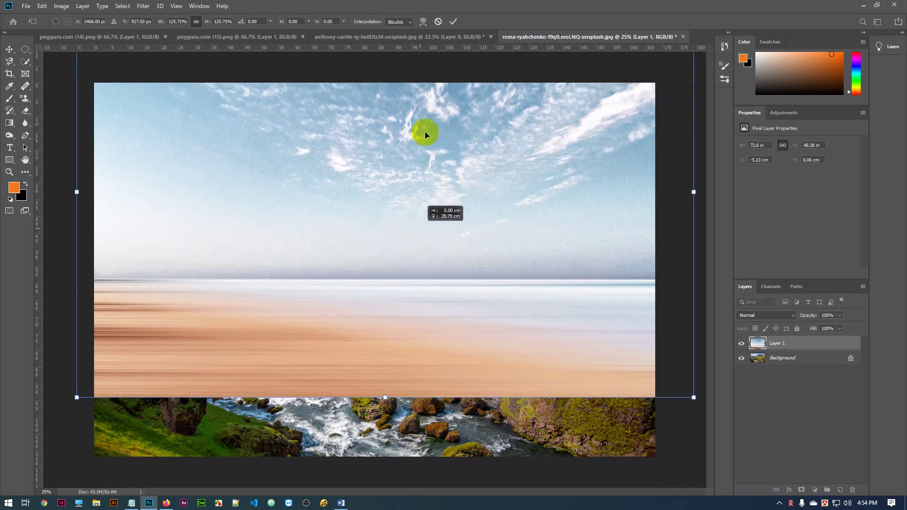
pyautogui.click(453, 21)
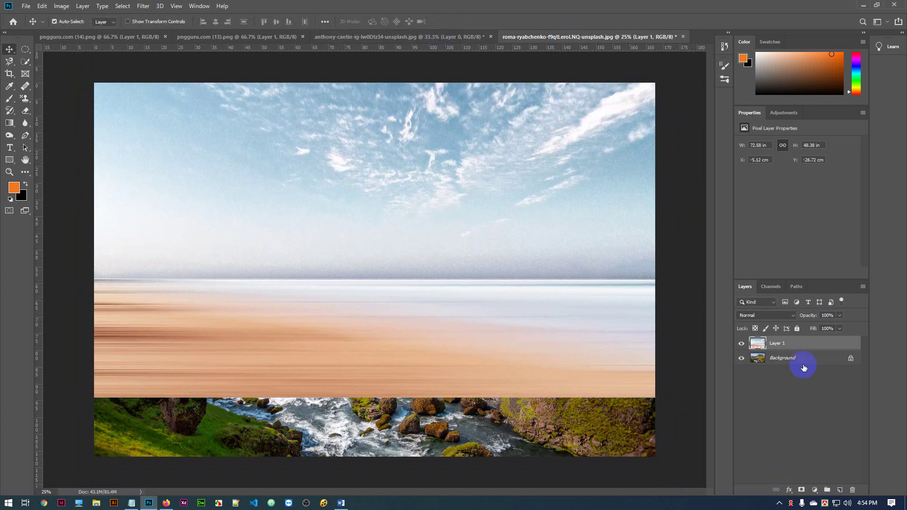
pyautogui.click(851, 360)
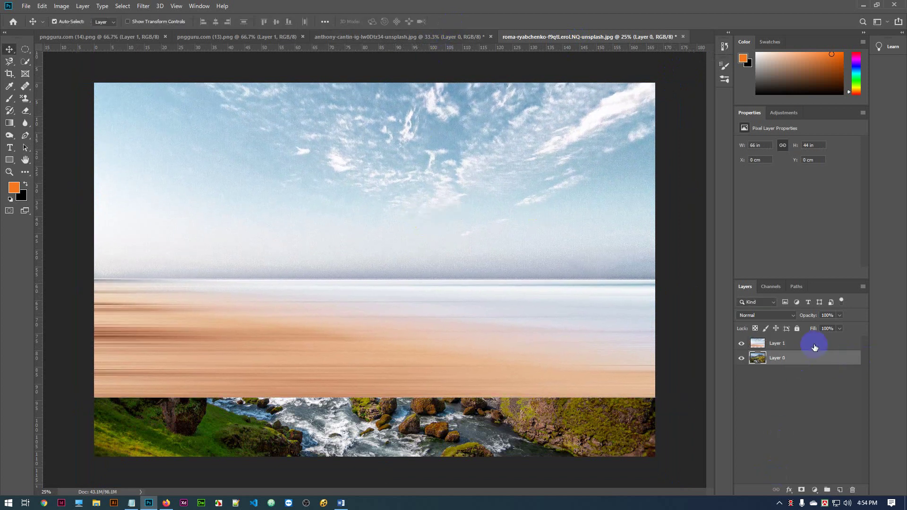
pyautogui.moveTo(815, 348); pyautogui.dragTo(815, 363)
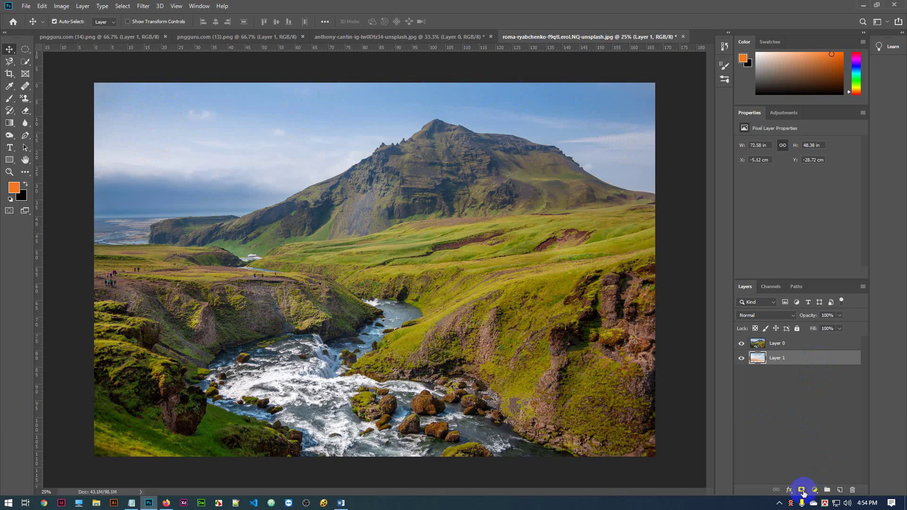
# Step: Mask the sky layer and set up a 0% hardness, 700 px brush
pyautogui.click(802, 490)
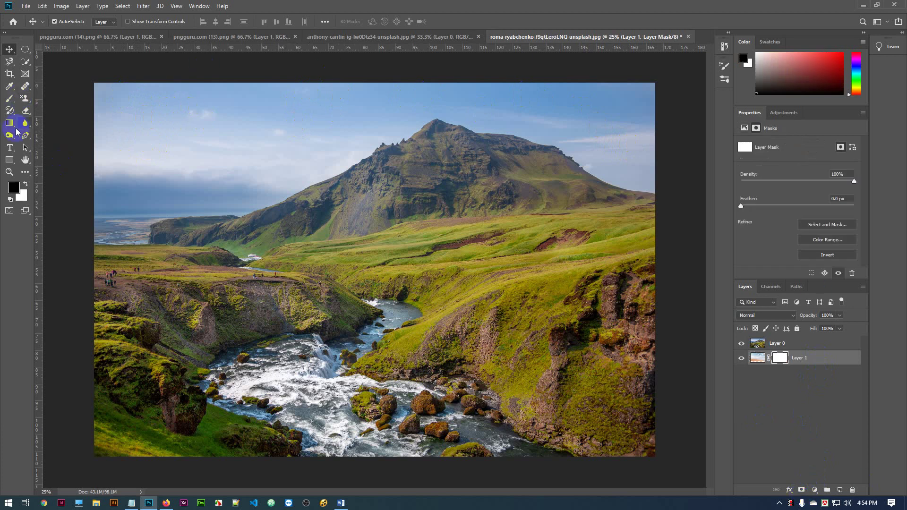
pyautogui.click(11, 101)
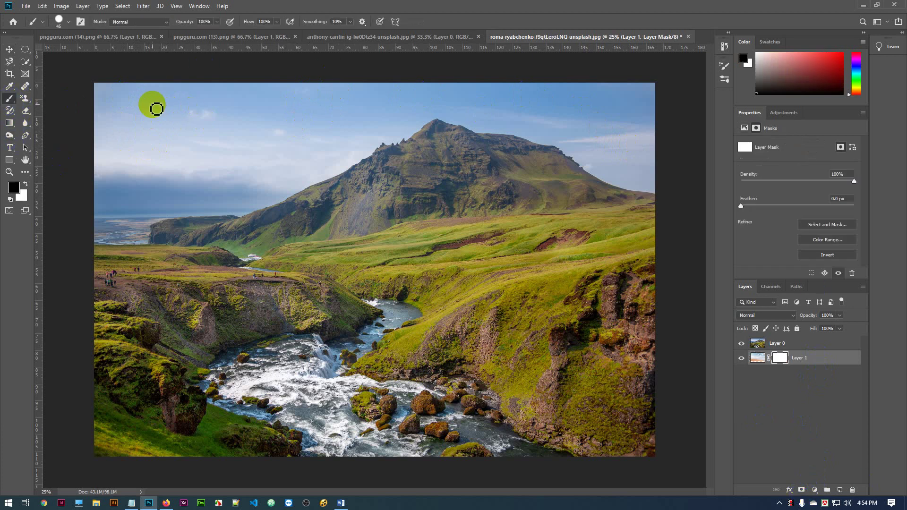
pyautogui.rightClick(147, 141)
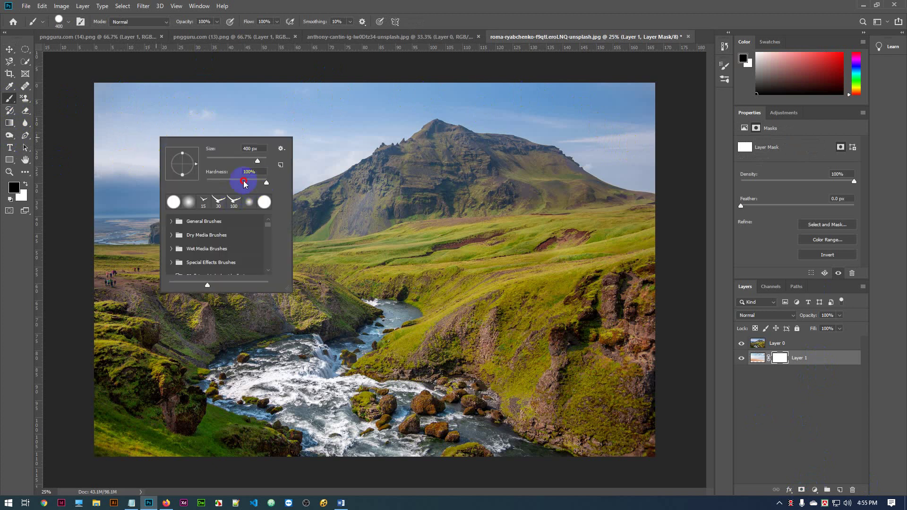
pyautogui.moveTo(244, 182); pyautogui.dragTo(172, 183)
pyautogui.press('Return')
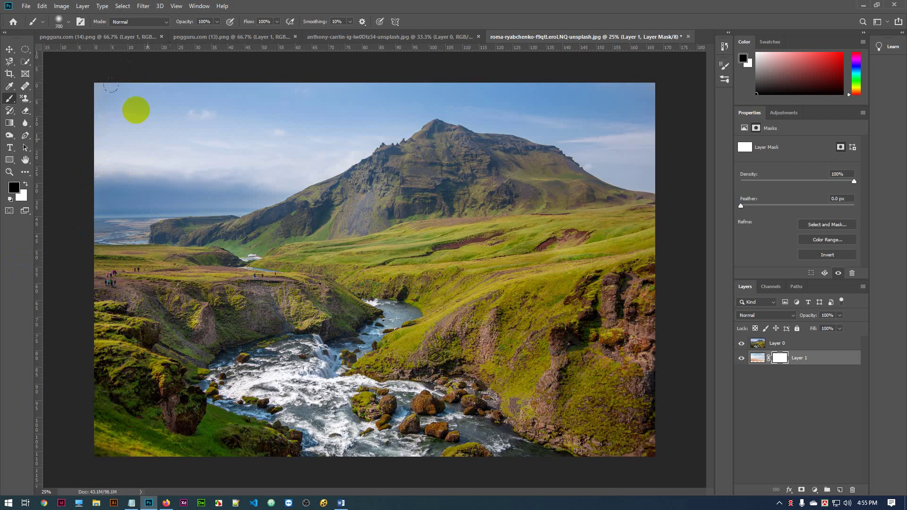
pyautogui.press(']')
pyautogui.press(']')
pyautogui.press(']')
# Step: Delete the layer mask from the sky layer (Layer 1)
pyautogui.click(798, 360)
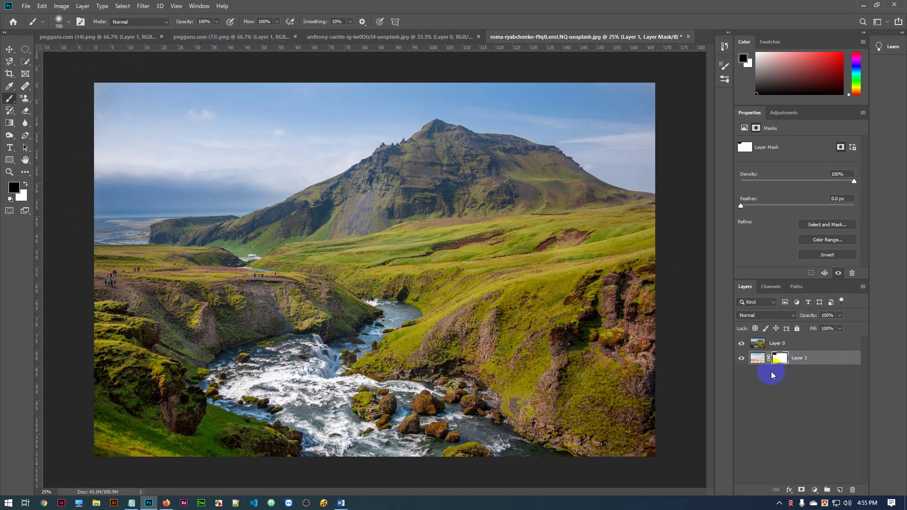
pyautogui.click(785, 359)
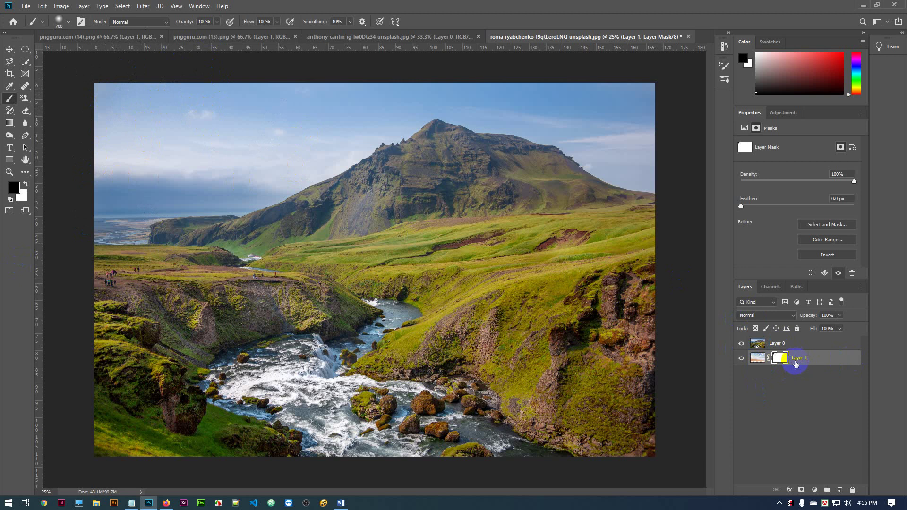
pyautogui.press('Delete')
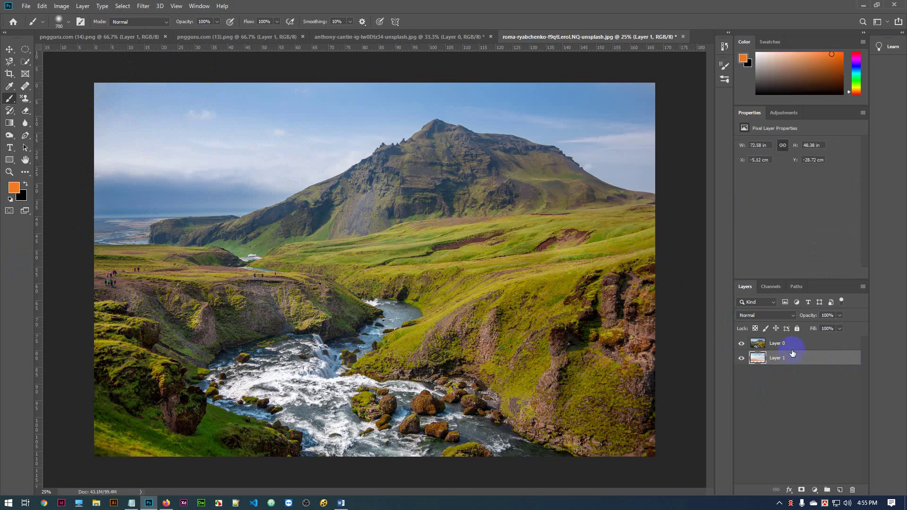
# Step: Add a layer mask to mountain Layer 0 and paint out its original sky
pyautogui.click(758, 345)
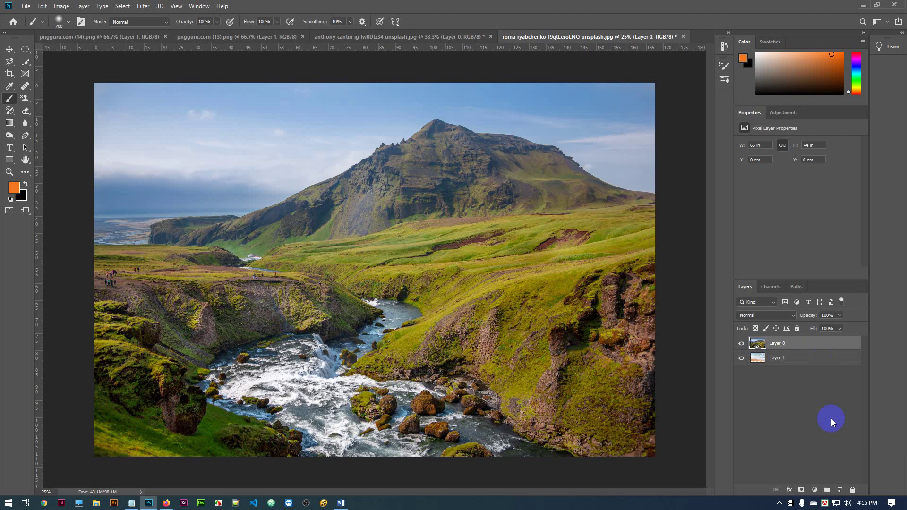
pyautogui.click(801, 491)
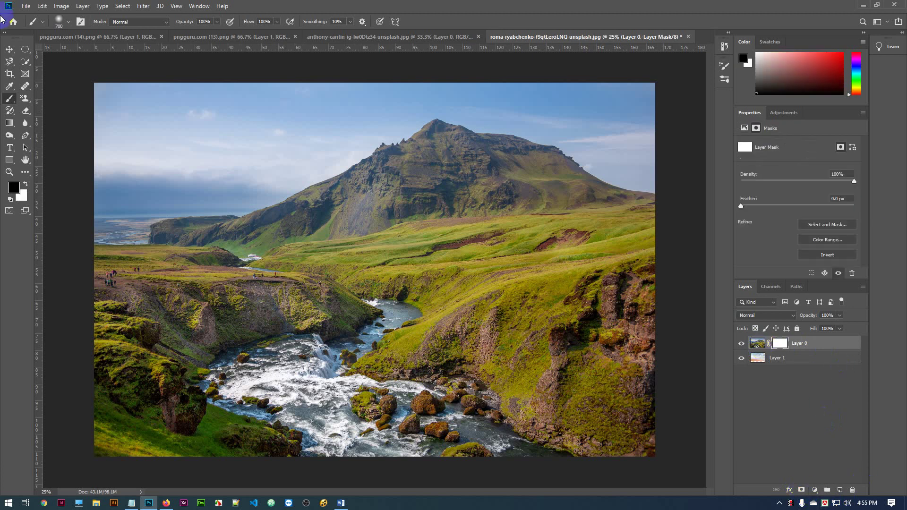
pyautogui.moveTo(108, 95)
pyautogui.mouseDown()
pyautogui.moveTo(193, 97)
pyautogui.moveTo(104, 138)
pyautogui.moveTo(233, 107)
pyautogui.moveTo(183, 121)
pyautogui.moveTo(111, 167)
pyautogui.moveTo(240, 93)
pyautogui.moveTo(498, 70)
pyautogui.moveTo(653, 88)
pyautogui.moveTo(655, 104)
pyautogui.moveTo(509, 85)
pyautogui.moveTo(618, 115)
pyautogui.moveTo(639, 153)
pyautogui.moveTo(610, 136)
pyautogui.moveTo(664, 140)
pyautogui.mouseUp()
pyautogui.moveTo(239, 172)
pyautogui.mouseDown()
pyautogui.moveTo(132, 162)
pyautogui.moveTo(170, 152)
pyautogui.moveTo(204, 165)
pyautogui.moveTo(81, 172)
pyautogui.moveTo(217, 168)
pyautogui.moveTo(268, 153)
pyautogui.moveTo(243, 166)
pyautogui.moveTo(126, 176)
pyautogui.mouseUp()
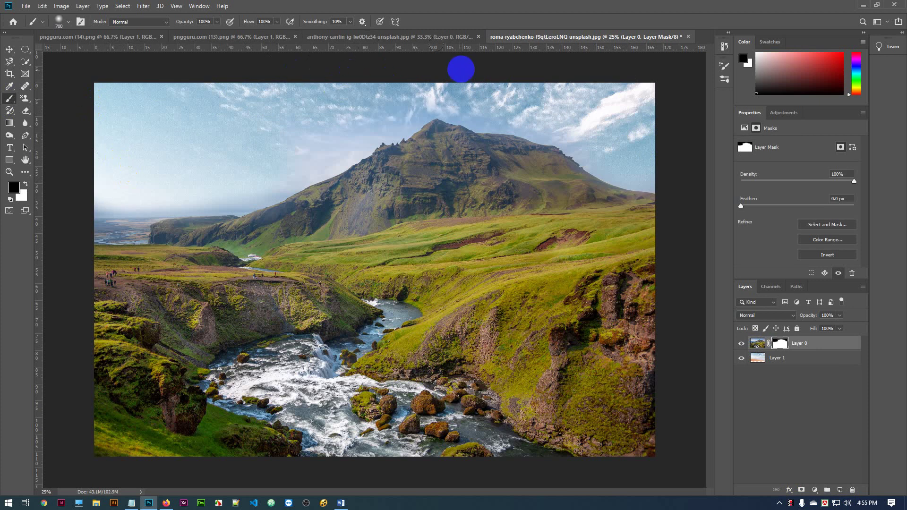
pyautogui.moveTo(639, 90)
pyautogui.mouseDown()
pyautogui.moveTo(640, 130)
pyautogui.moveTo(650, 133)
pyautogui.mouseUp()
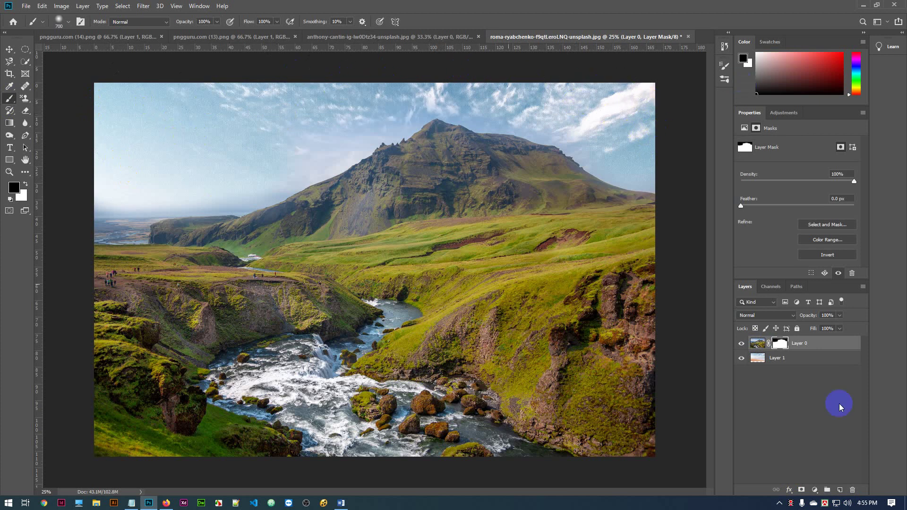
# Step: Zoom out and nudge the sky layer upward three times with Shift+Up, then target the mountain mask
pyautogui.click(811, 361)
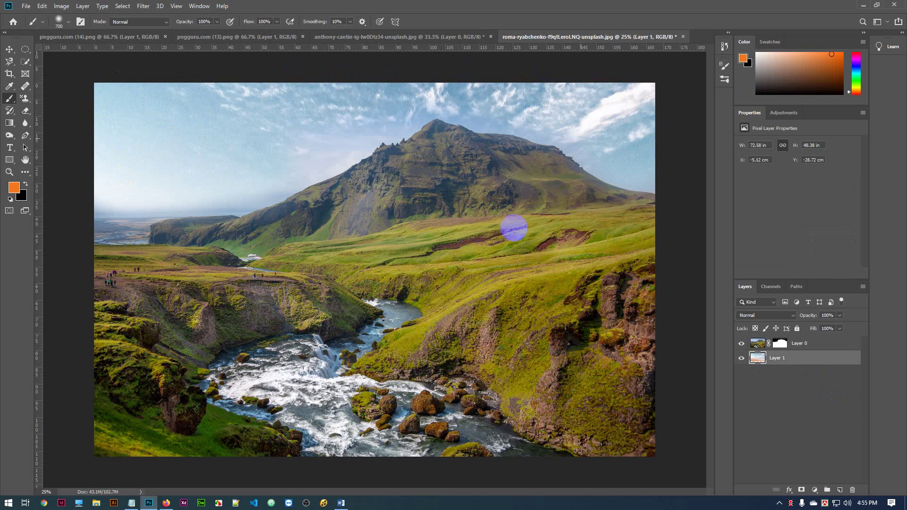
pyautogui.hotkey('ctrl', '-')
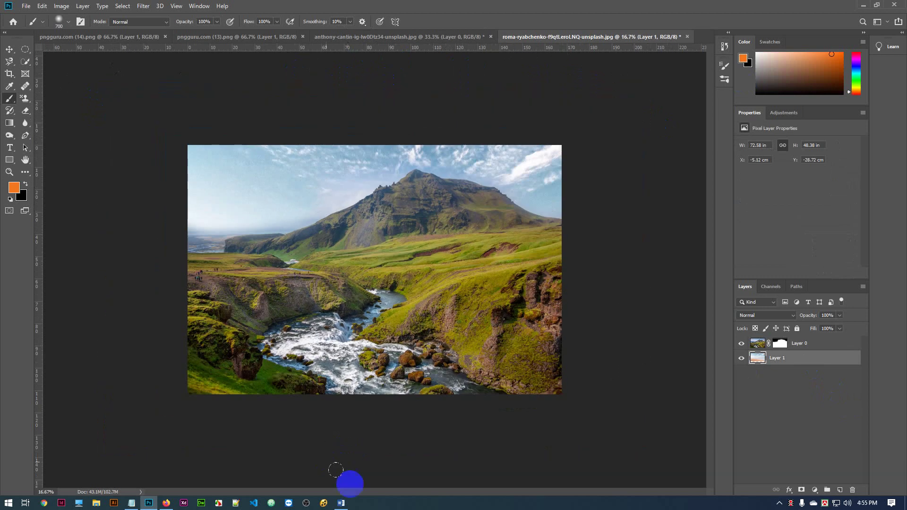
pyautogui.click(9, 50)
pyautogui.moveTo(340, 196)
pyautogui.mouseDown()
pyautogui.moveTo(334, 148)
pyautogui.moveTo(339, 195)
pyautogui.mouseUp()
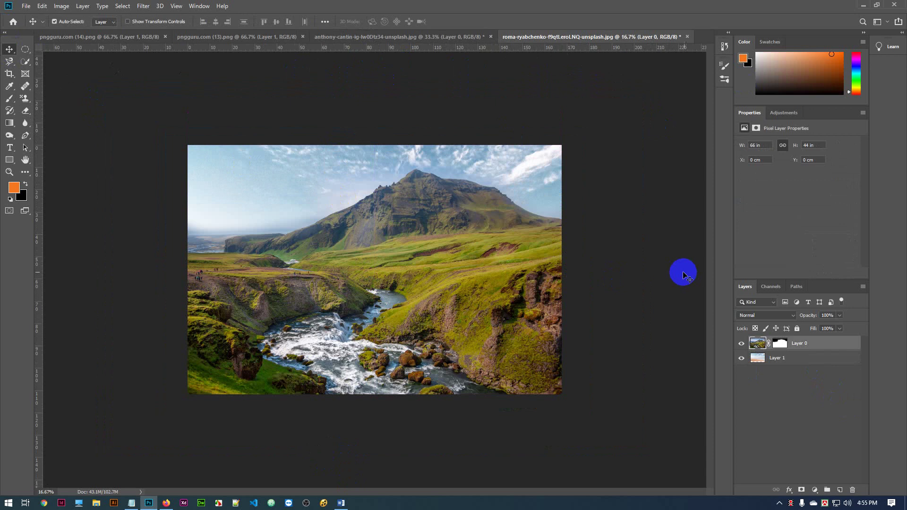
pyautogui.click(758, 361)
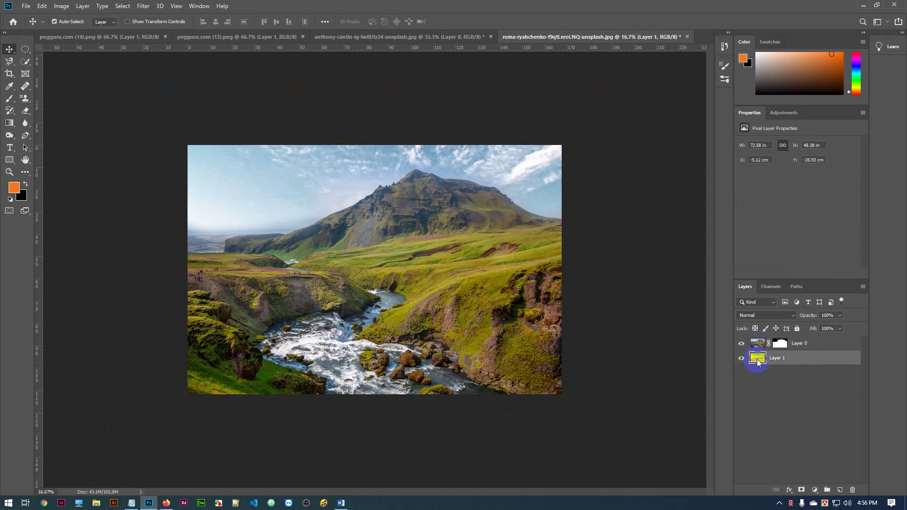
pyautogui.hotkey('shift', 'Up')
pyautogui.hotkey('shift', 'Up')
pyautogui.hotkey('shift', 'Up')
pyautogui.hotkey('shift', 'Up')
pyautogui.hotkey('shift', 'Up')
pyautogui.hotkey('shift', 'Up')
pyautogui.hotkey('shift', 'Up')
pyautogui.hotkey('shift', 'Up')
pyautogui.hotkey('shift', 'Up')
pyautogui.hotkey('shift', 'Up')
pyautogui.hotkey('shift', 'Up')
pyautogui.hotkey('shift', 'Up')
pyautogui.hotkey('shift', 'Up')
pyautogui.hotkey('shift', 'Up')
pyautogui.hotkey('shift', 'Up')
pyautogui.hotkey('shift', 'Up')
pyautogui.hotkey('shift', 'Up')
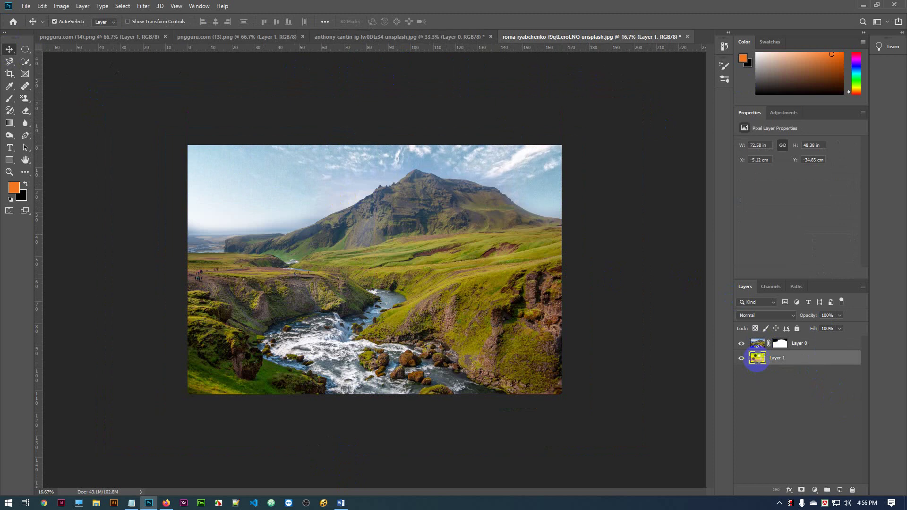
pyautogui.hotkey('shift', 'Up')
pyautogui.hotkey('shift', 'Up')
pyautogui.hotkey('shift', 'Up')
pyautogui.hotkey('shift', 'Up')
pyautogui.hotkey('shift', 'Up')
pyautogui.hotkey('shift', 'Up')
pyautogui.hotkey('shift', 'Up')
pyautogui.hotkey('shift', 'Up')
pyautogui.hotkey('shift', 'Up')
pyautogui.hotkey('shift', 'Up')
pyautogui.hotkey('shift', 'Up')
pyautogui.hotkey('shift', 'Up')
pyautogui.hotkey('shift', 'Up')
pyautogui.hotkey('shift', 'Up')
pyautogui.hotkey('shift', 'Up')
pyautogui.hotkey('shift', 'Up')
pyautogui.hotkey('shift', 'Up')
pyautogui.hotkey('shift', 'Up')
pyautogui.hotkey('shift', 'Up')
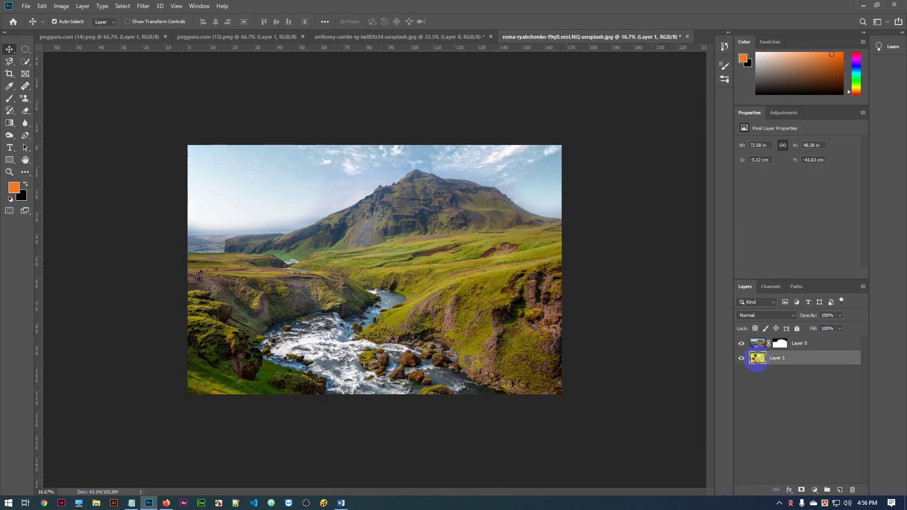
pyautogui.hotkey('shift', 'Up')
pyautogui.hotkey('shift', 'Up')
pyautogui.hotkey('shift', 'Up')
pyautogui.hotkey('shift', 'Up')
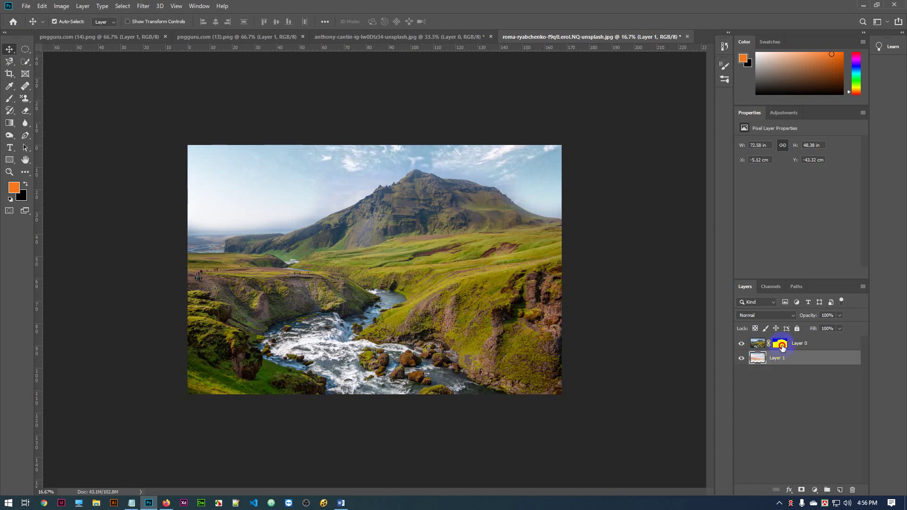
pyautogui.click(781, 345)
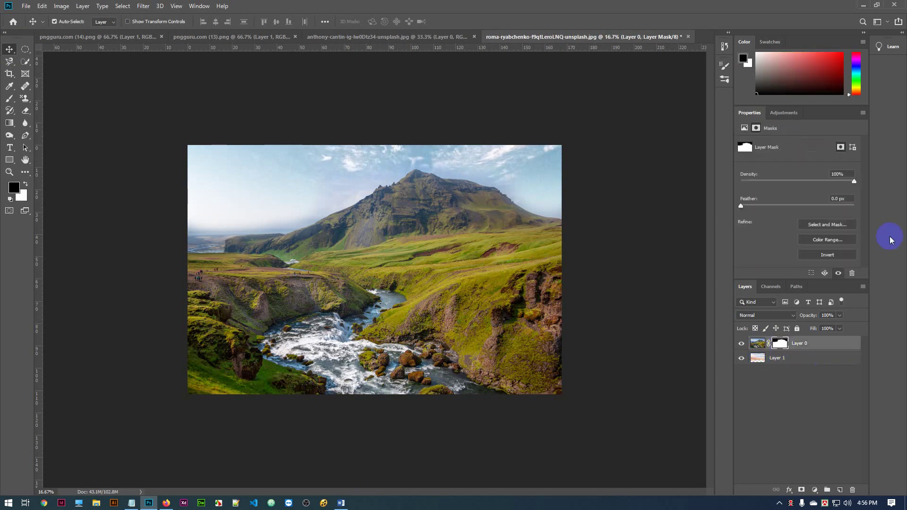
# Step: With a 300 px brush, paint black on the mask to hide old sky around the peak
pyautogui.click(14, 100)
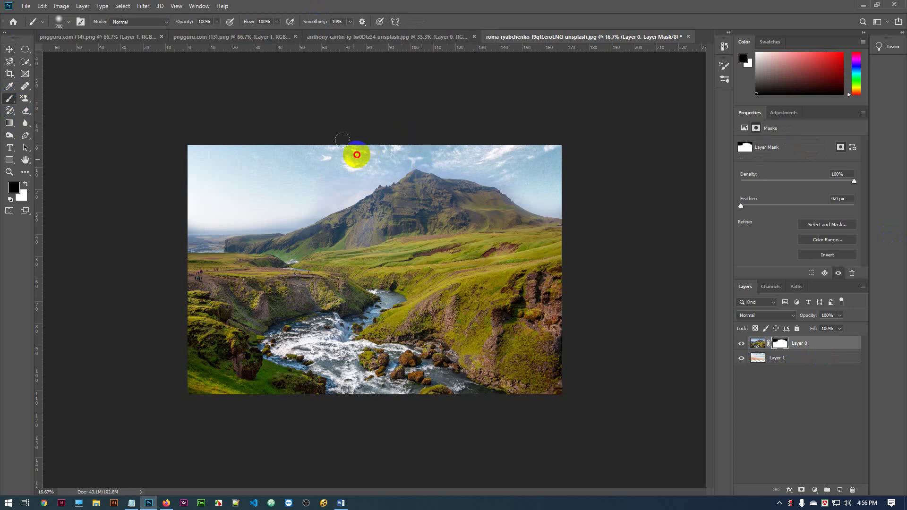
pyautogui.press('[')
pyautogui.press('[')
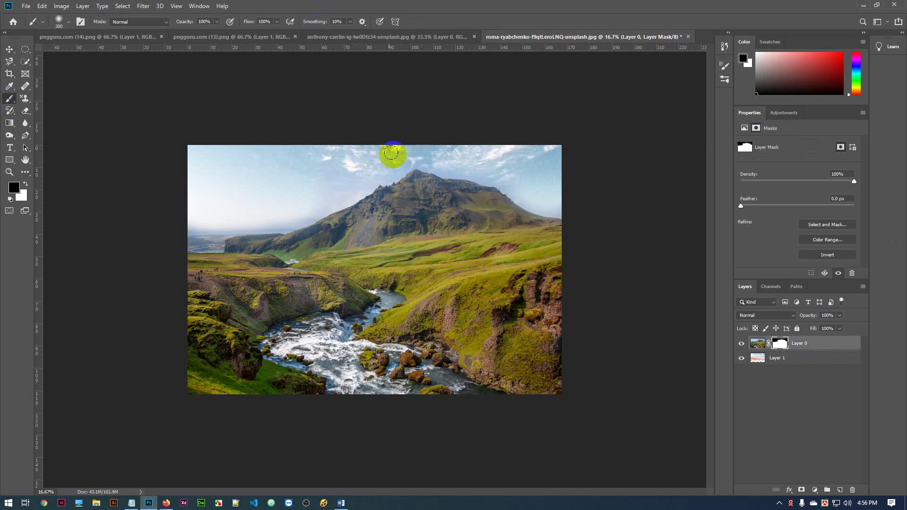
pyautogui.moveTo(349, 179)
pyautogui.mouseDown()
pyautogui.moveTo(331, 191)
pyautogui.moveTo(424, 155)
pyautogui.moveTo(451, 162)
pyautogui.moveTo(428, 154)
pyautogui.moveTo(508, 174)
pyautogui.moveTo(479, 168)
pyautogui.moveTo(536, 198)
pyautogui.moveTo(571, 202)
pyautogui.moveTo(564, 174)
pyautogui.moveTo(532, 164)
pyautogui.moveTo(338, 172)
pyautogui.moveTo(316, 206)
pyautogui.moveTo(326, 201)
pyautogui.moveTo(293, 215)
pyautogui.moveTo(173, 220)
pyautogui.moveTo(302, 215)
pyautogui.moveTo(371, 157)
pyautogui.moveTo(503, 158)
pyautogui.mouseUp()
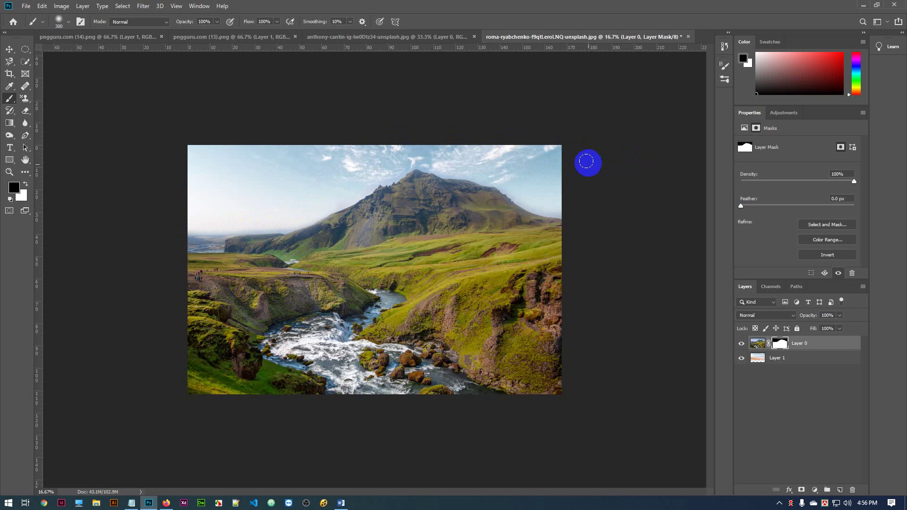
pyautogui.moveTo(587, 162)
pyautogui.mouseDown()
pyautogui.moveTo(217, 299)
pyautogui.moveTo(333, 227)
pyautogui.mouseUp()
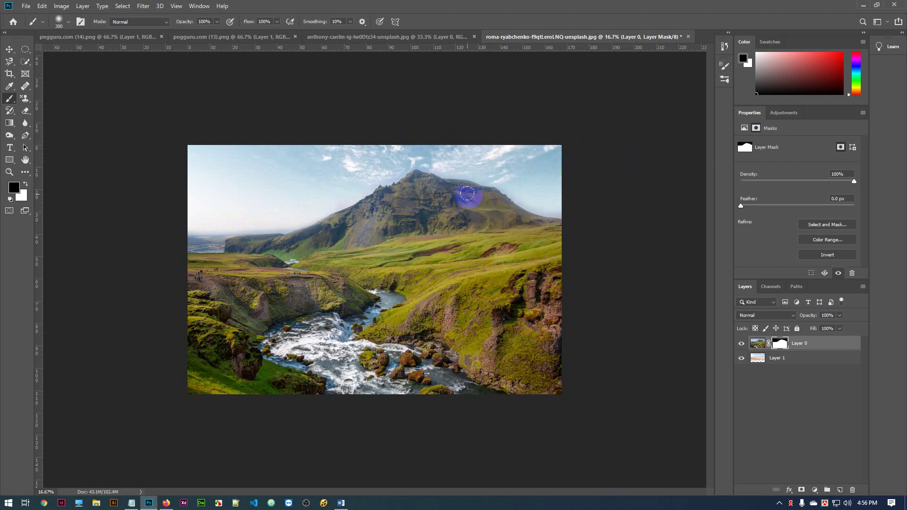
pyautogui.moveTo(467, 193)
pyautogui.mouseDown()
pyautogui.moveTo(555, 233)
pyautogui.moveTo(468, 188)
pyautogui.mouseUp()
# Step: Restore the mountain ridge with white, then hide remaining old sky down to the horizon
pyautogui.click(25, 184)
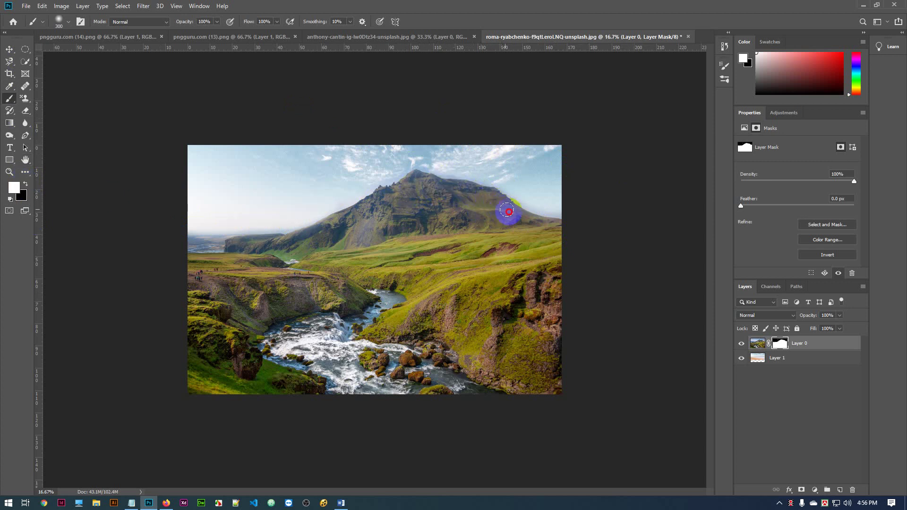
pyautogui.moveTo(507, 210); pyautogui.dragTo(556, 229)
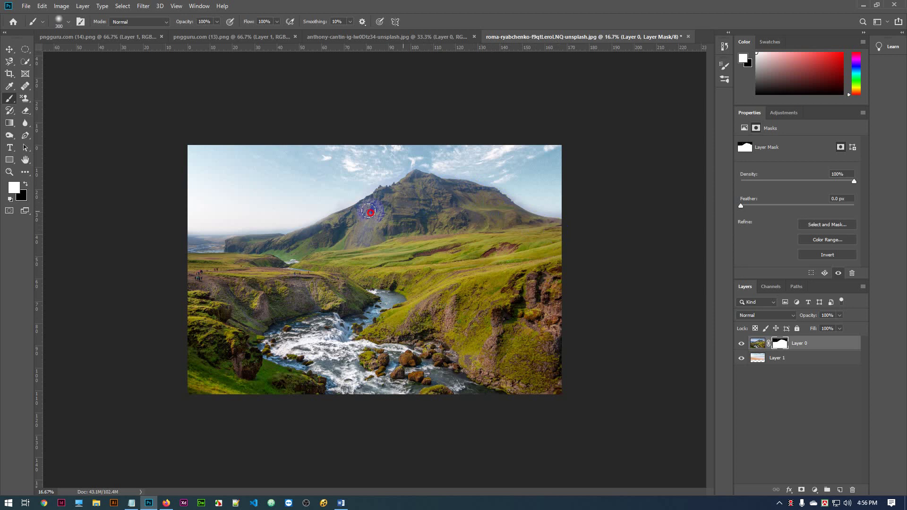
pyautogui.moveTo(303, 236)
pyautogui.mouseDown()
pyautogui.moveTo(173, 250)
pyautogui.moveTo(270, 245)
pyautogui.moveTo(278, 263)
pyautogui.mouseUp()
pyautogui.click(25, 185)
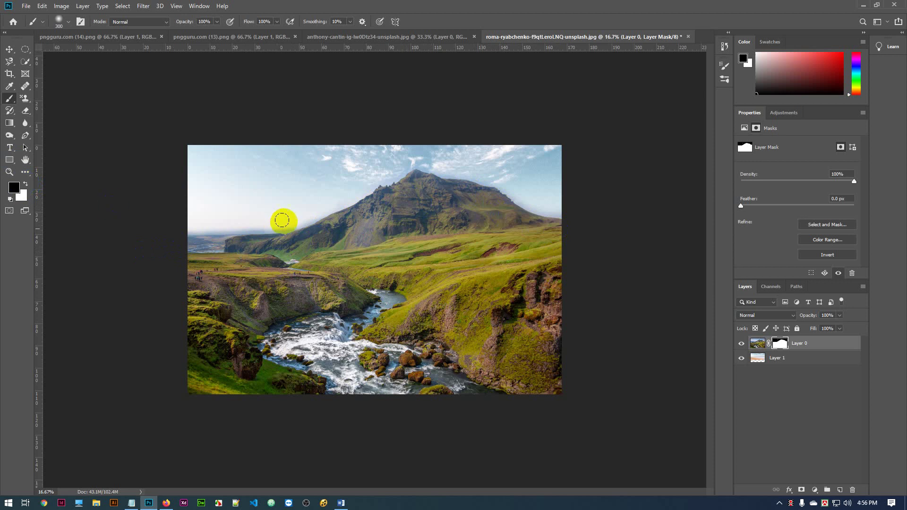
pyautogui.moveTo(273, 218)
pyautogui.mouseDown()
pyautogui.moveTo(229, 209)
pyautogui.moveTo(245, 215)
pyautogui.moveTo(185, 220)
pyautogui.moveTo(287, 220)
pyautogui.moveTo(162, 219)
pyautogui.mouseUp()
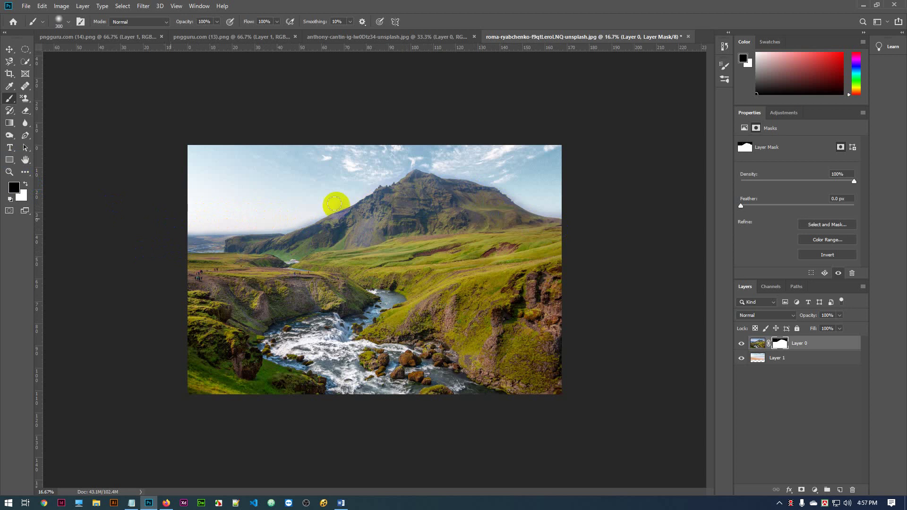
pyautogui.moveTo(330, 196)
pyautogui.mouseDown()
pyautogui.moveTo(279, 219)
pyautogui.moveTo(406, 150)
pyautogui.moveTo(540, 160)
pyautogui.moveTo(582, 174)
pyautogui.moveTo(513, 150)
pyautogui.moveTo(525, 182)
pyautogui.moveTo(506, 176)
pyautogui.moveTo(513, 183)
pyautogui.moveTo(577, 206)
pyautogui.moveTo(544, 204)
pyautogui.moveTo(590, 211)
pyautogui.moveTo(591, 192)
pyautogui.mouseUp()
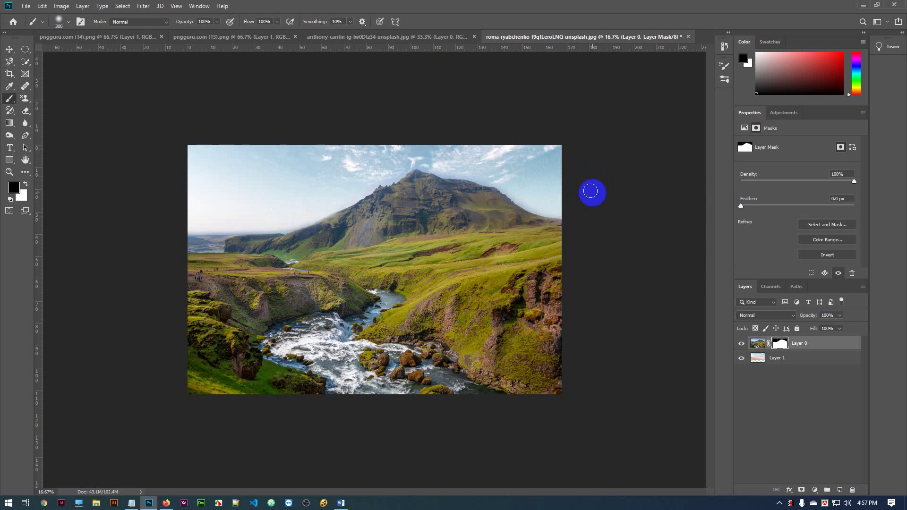
# Step: Close the beach-sky image without saving
pyautogui.click(372, 37)
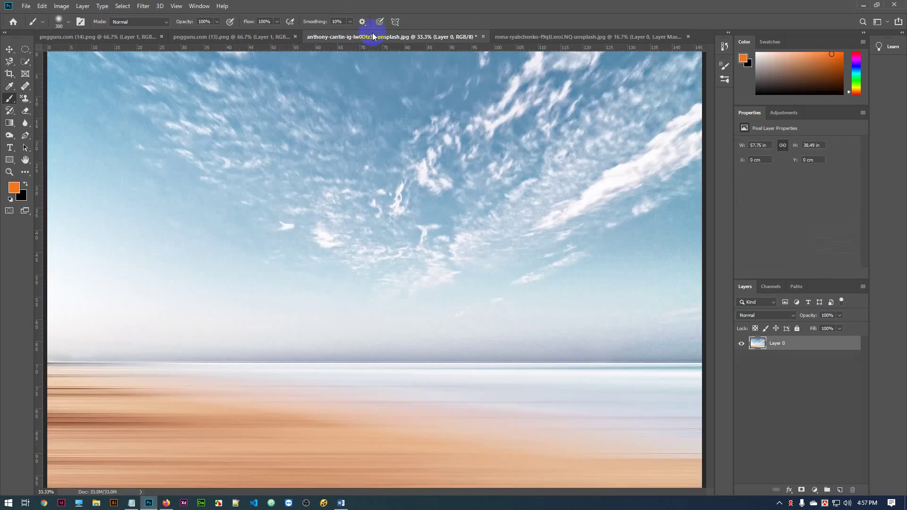
pyautogui.click(483, 37)
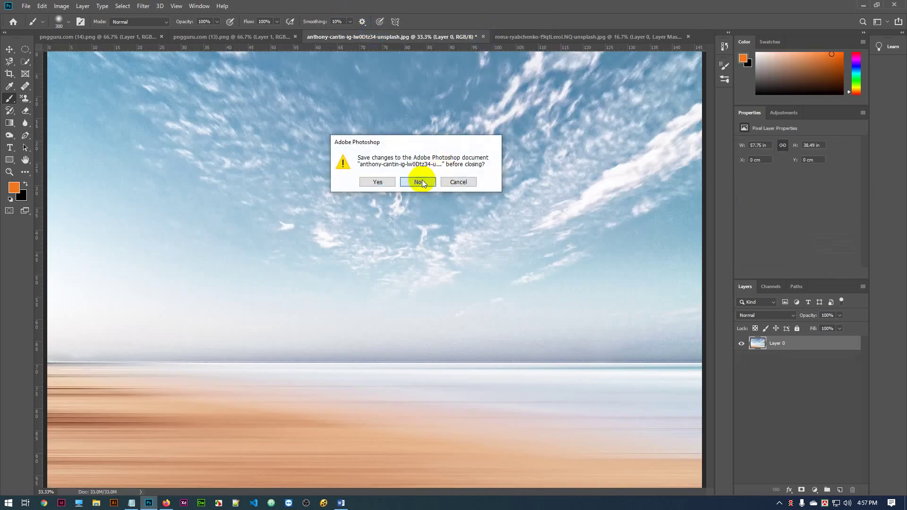
pyautogui.click(422, 182)
# Step: Drag the woman cut-out from pngguru (13) into the mountain document as Layer 2
pyautogui.click(250, 38)
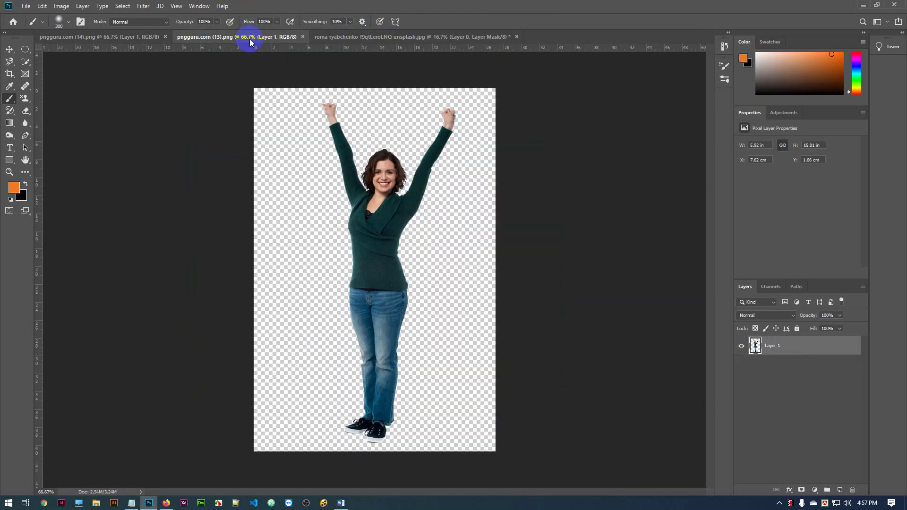
pyautogui.click(9, 49)
pyautogui.click(389, 171)
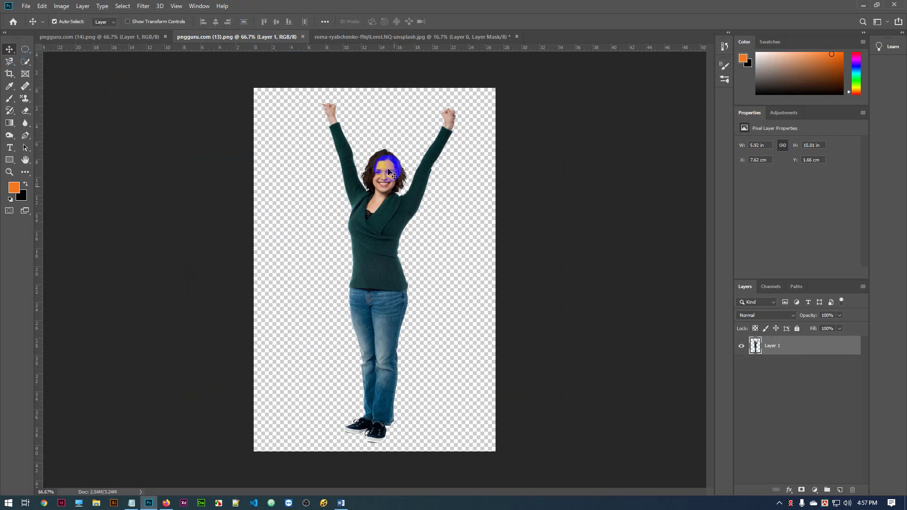
pyautogui.moveTo(389, 173); pyautogui.dragTo(372, 240)
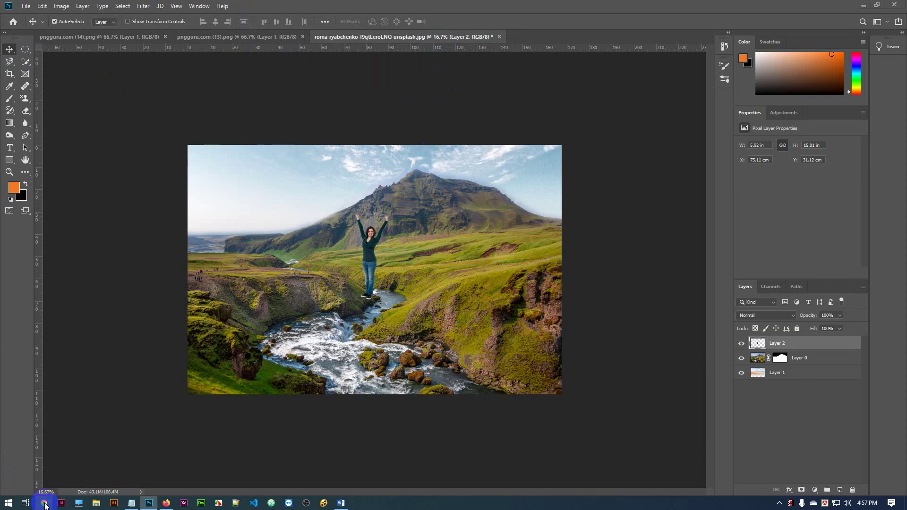
# Step: Open the browser and go to the pngguru.com home page
pyautogui.click(44, 504)
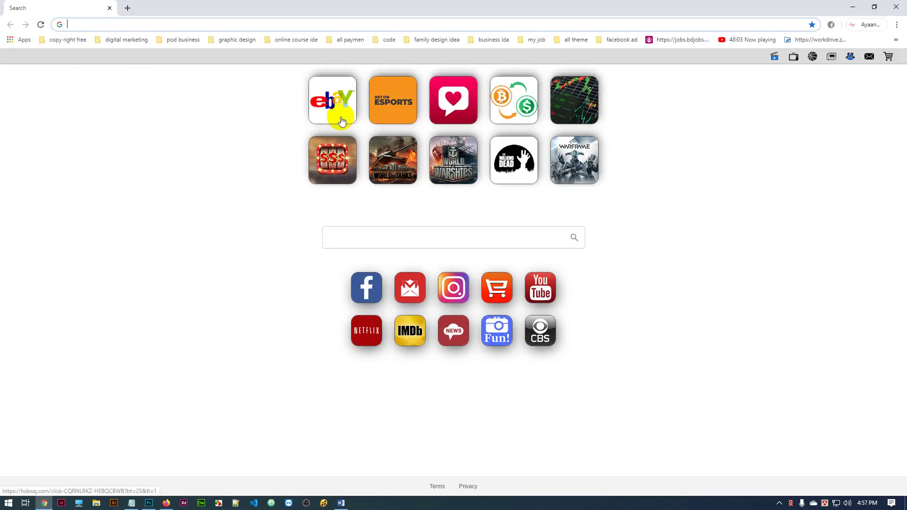
pyautogui.write('pn')
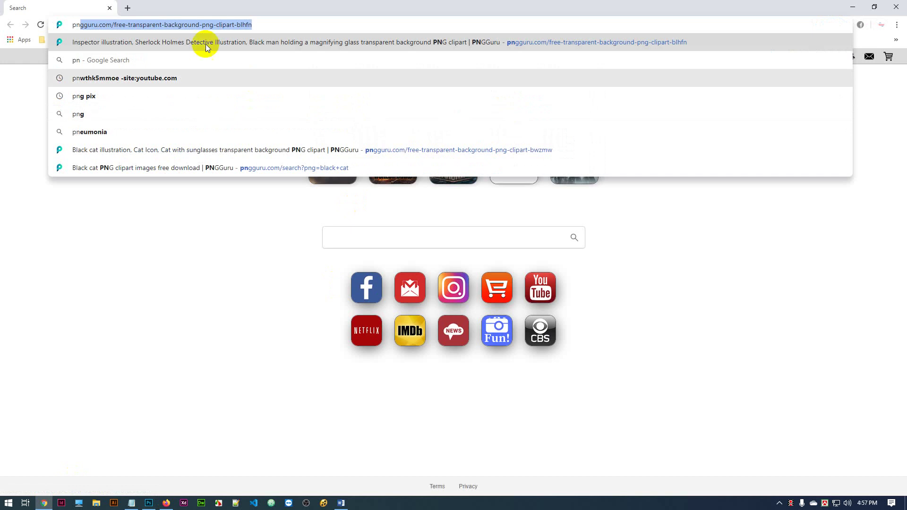
pyautogui.click(115, 25)
pyautogui.moveTo(115, 25); pyautogui.dragTo(326, 22)
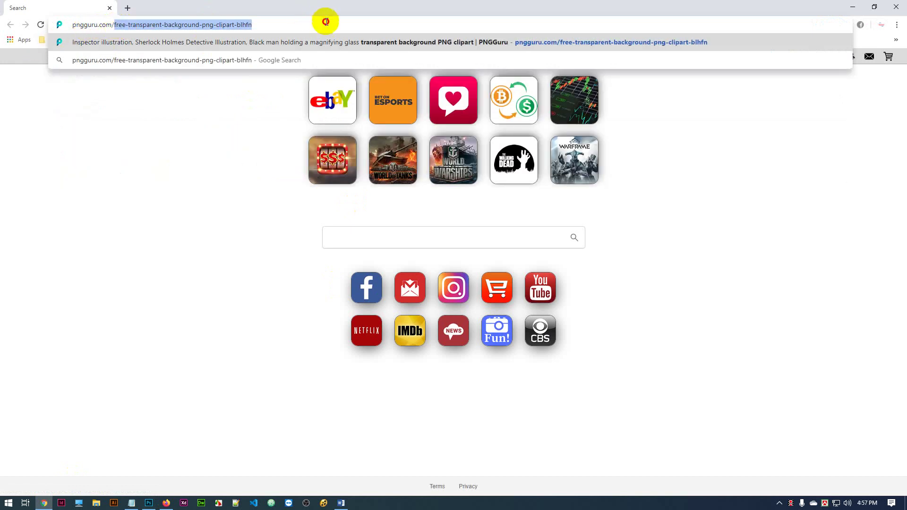
pyautogui.press('BackSpace')
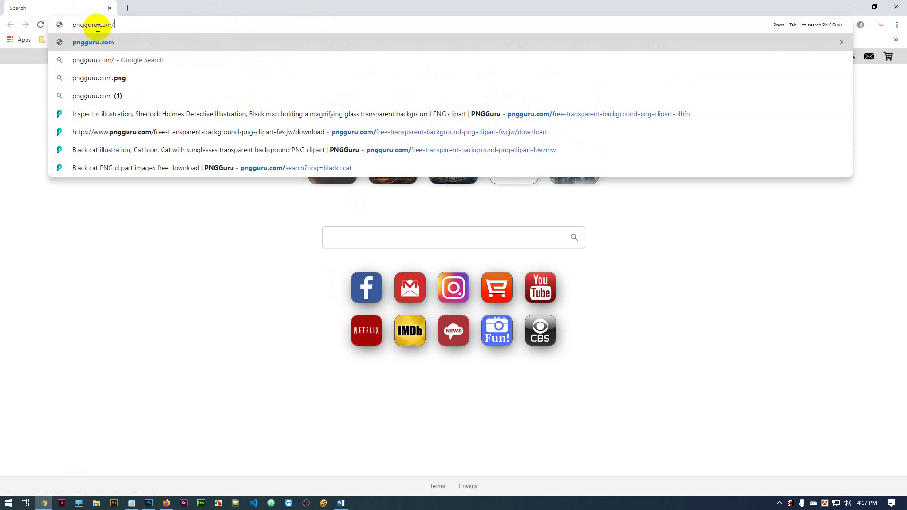
pyautogui.press('Return')
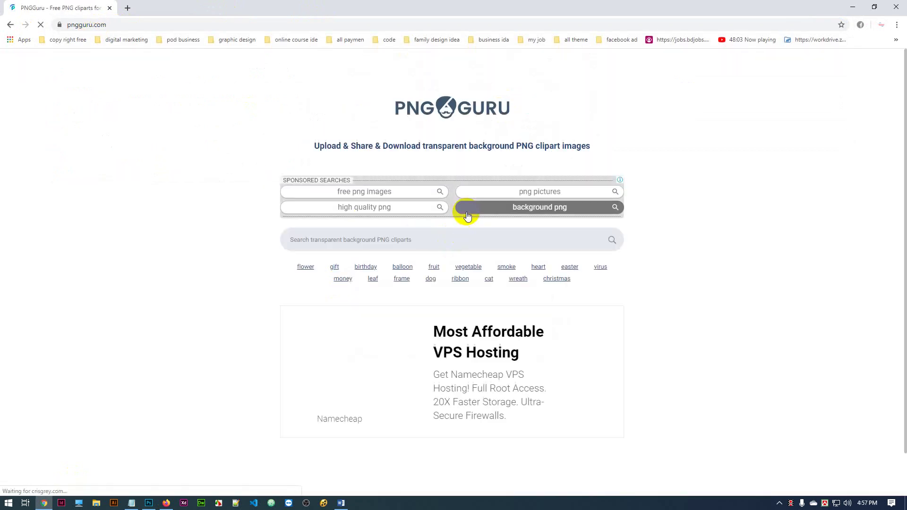
pyautogui.scroll(-1, 628, 185)
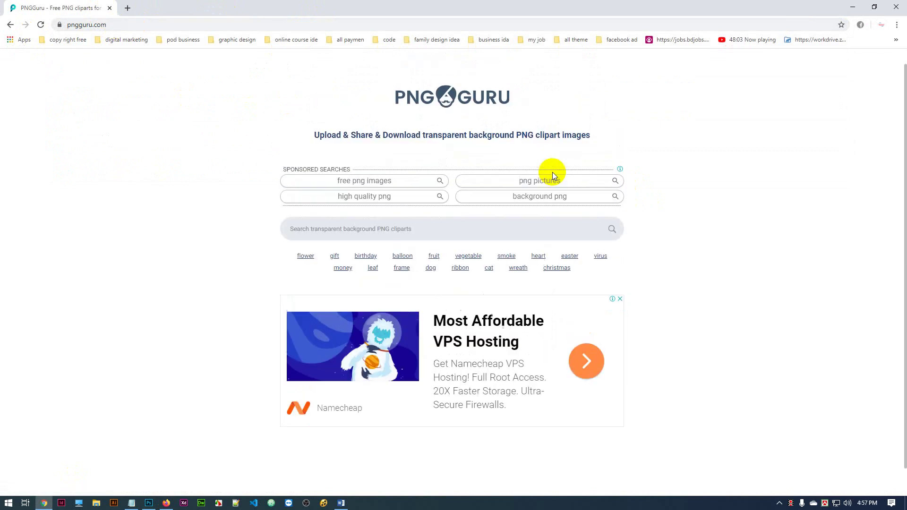
# Step: Load the detective clipart page in a new tab, browse it, then return to Photoshop
pyautogui.click(128, 8)
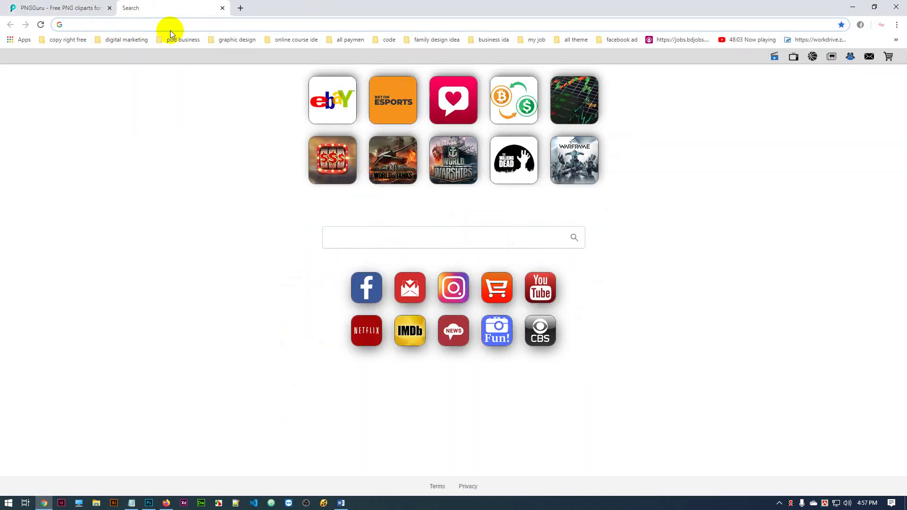
pyautogui.write('p')
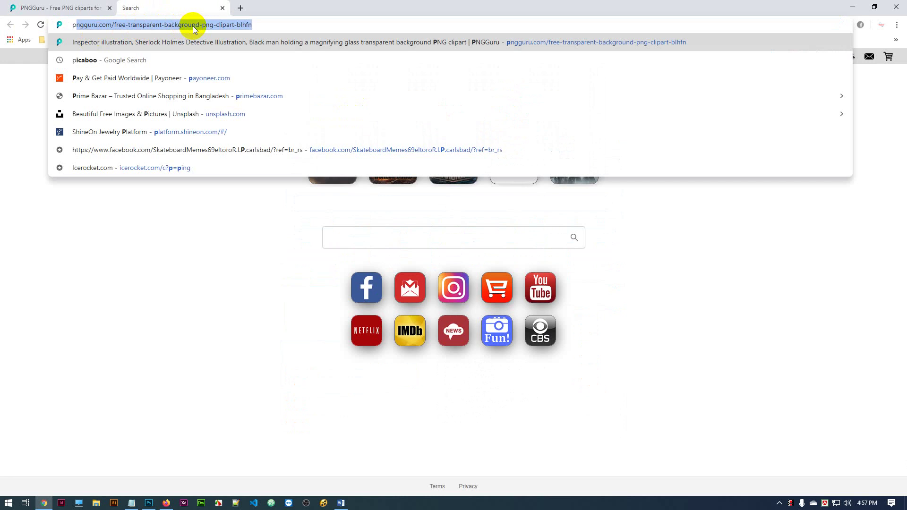
pyautogui.press('Return')
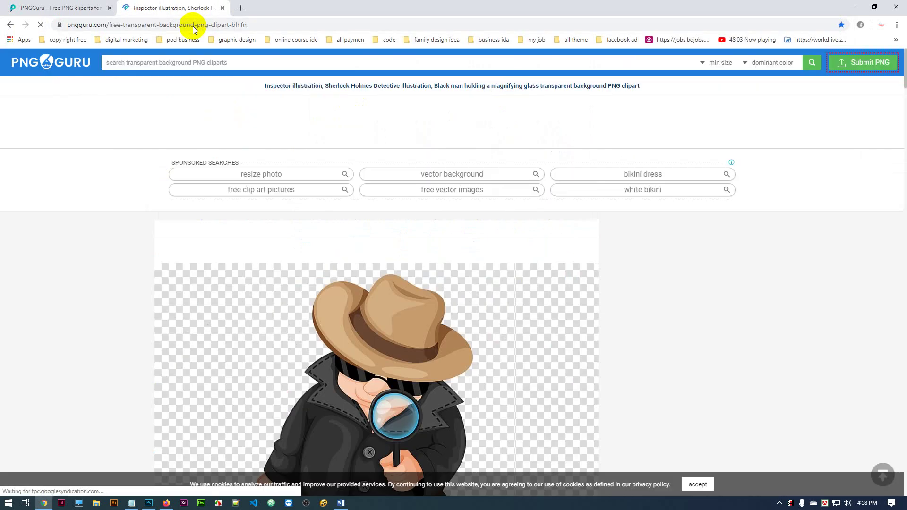
pyautogui.scroll(-10, 370, 219)
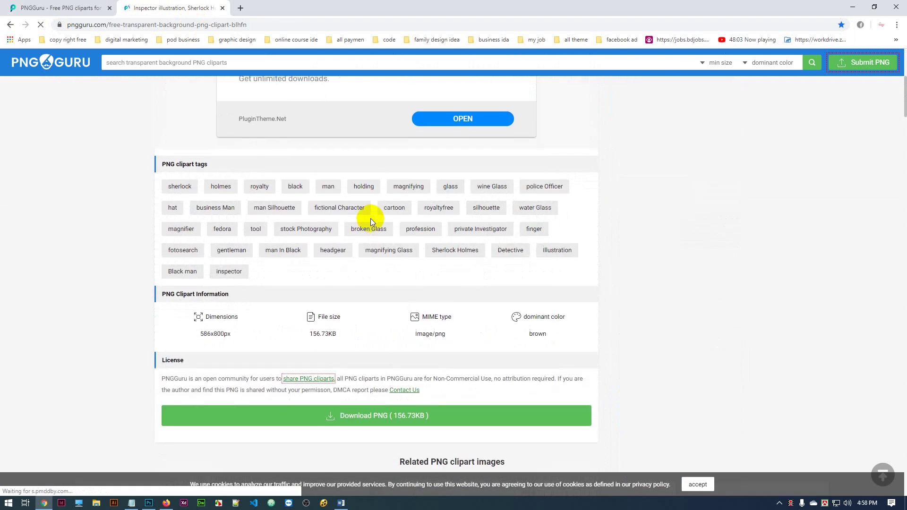
pyautogui.scroll(-9, 370, 219)
pyautogui.scroll(-15, 371, 219)
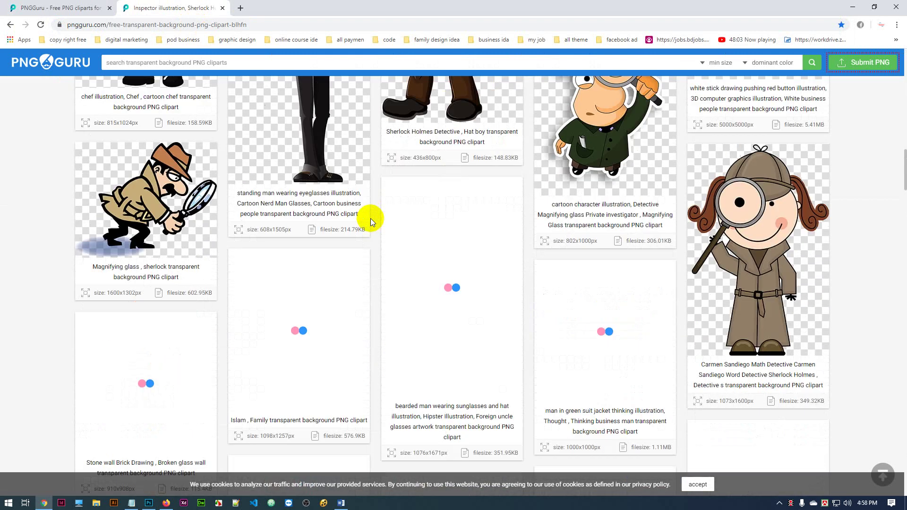
pyautogui.scroll(20, 370, 218)
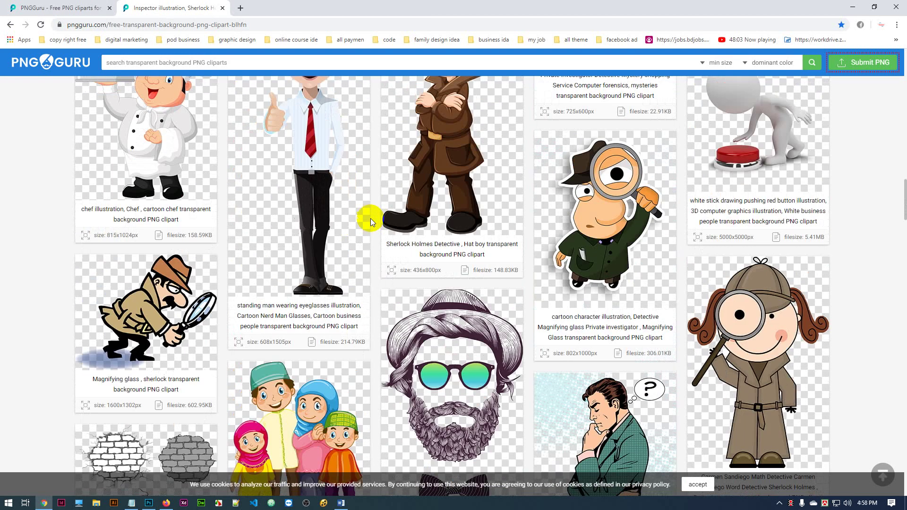
pyautogui.scroll(4, 401, 202)
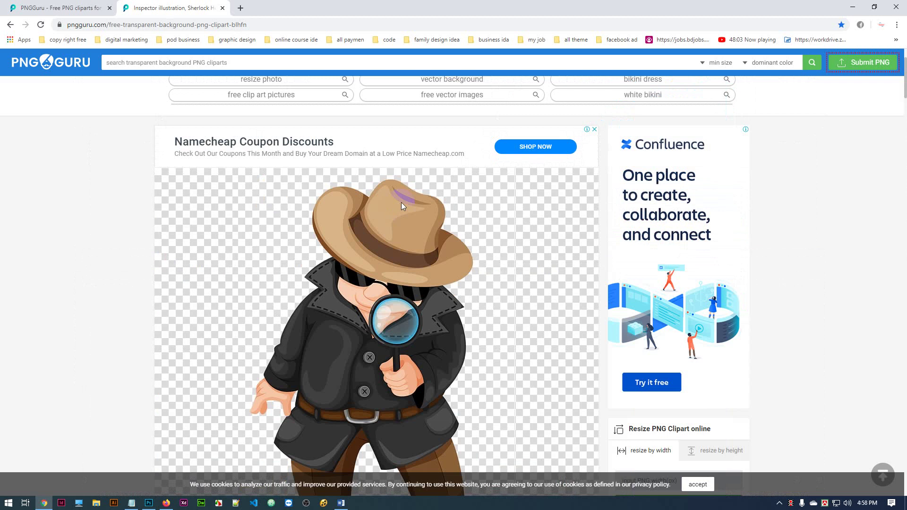
pyautogui.scroll(2, 401, 202)
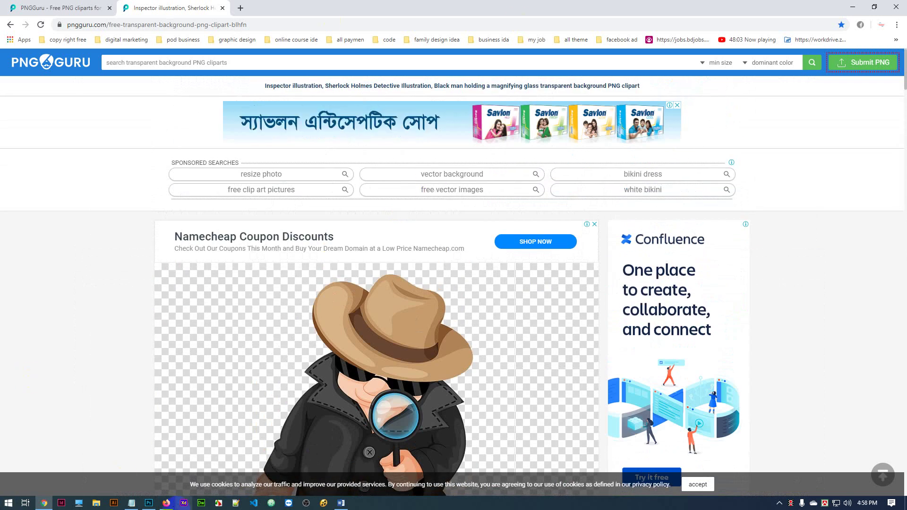
pyautogui.click(149, 503)
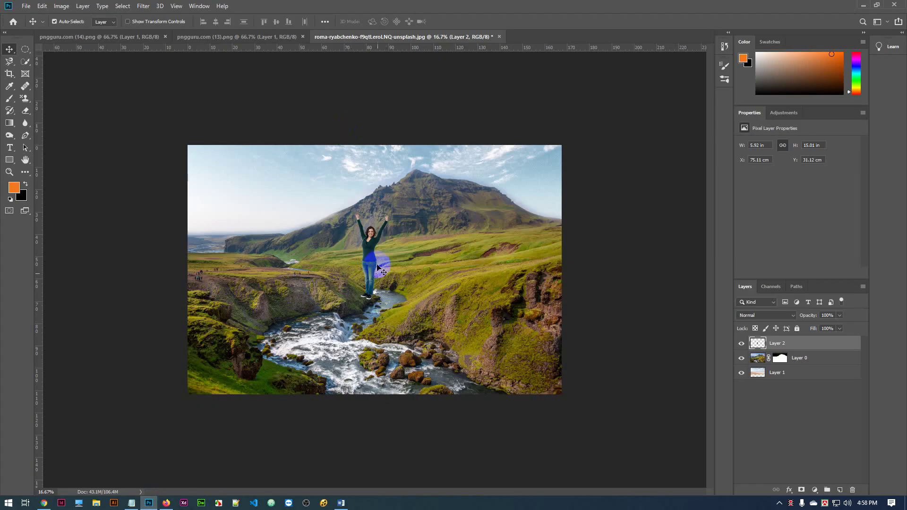
# Step: Move the woman onto the river rapids and scale her down to about 33%
pyautogui.scroll(3, 370, 272)
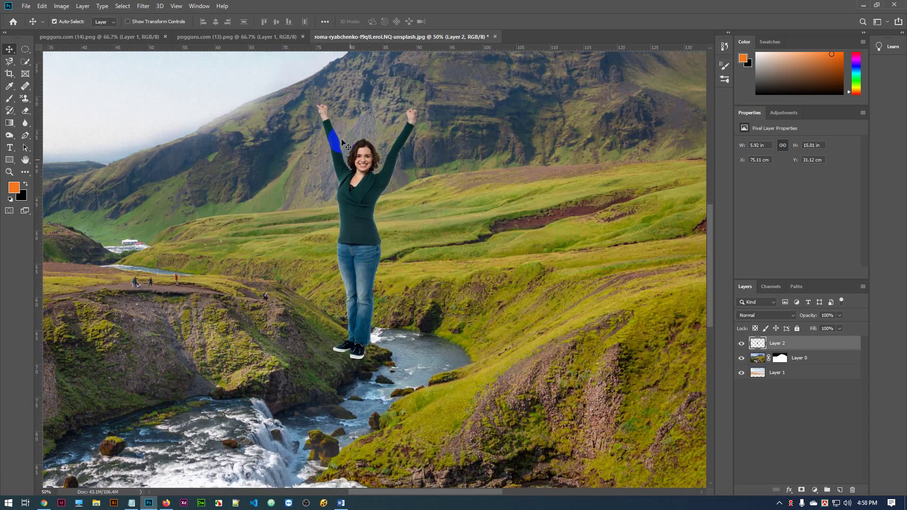
pyautogui.moveTo(368, 341); pyautogui.dragTo(411, 164)
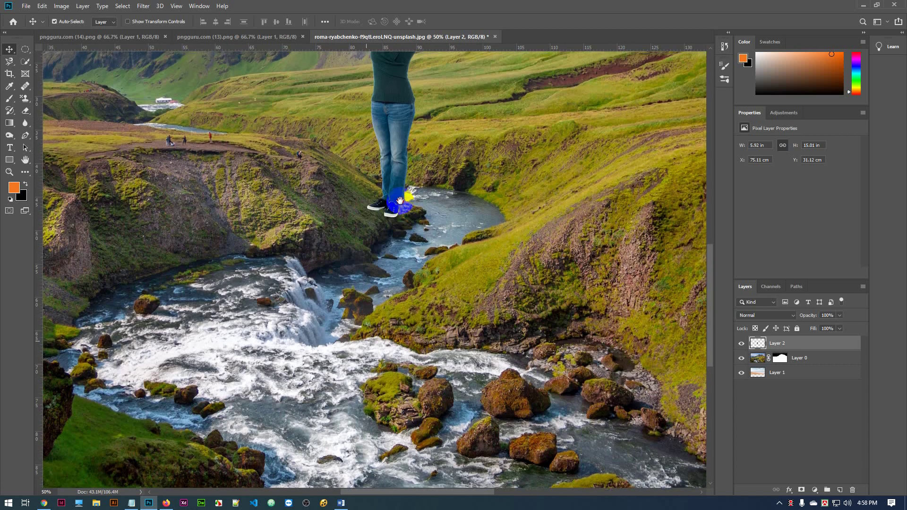
pyautogui.moveTo(389, 78); pyautogui.dragTo(263, 233)
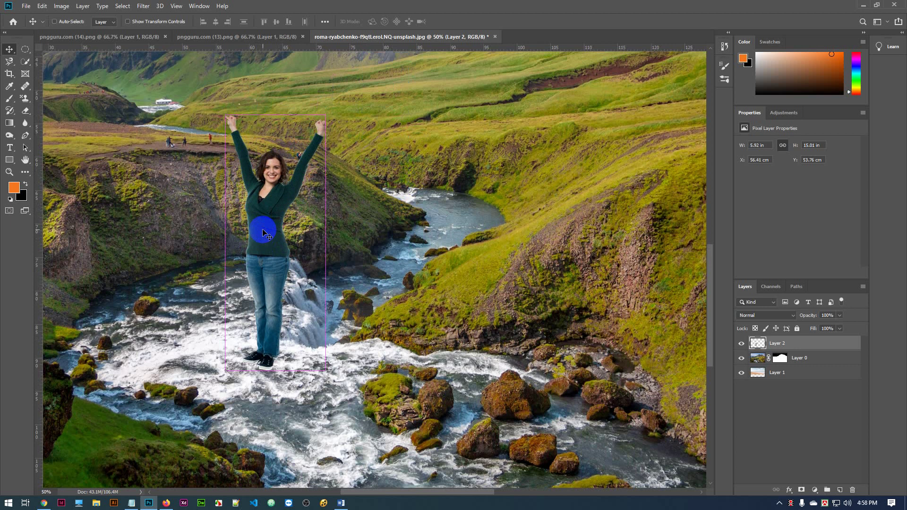
pyautogui.hotkey('ctrl', 't')
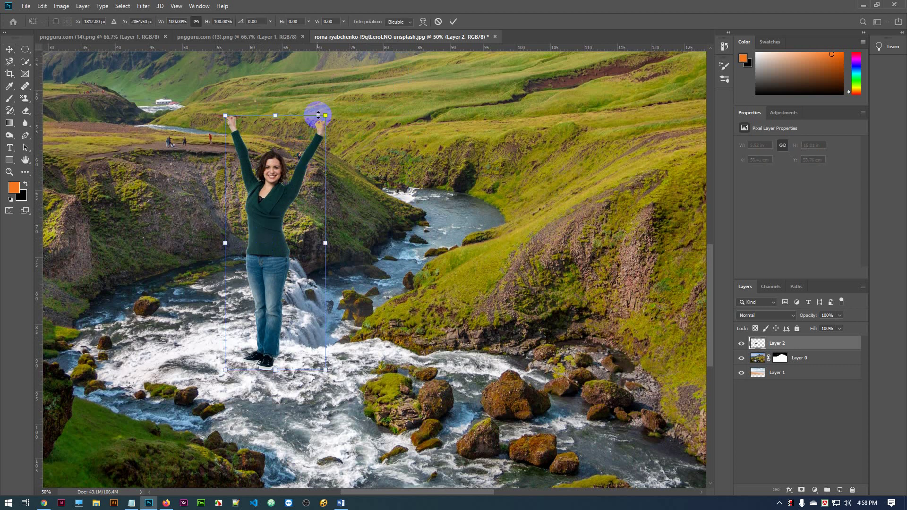
pyautogui.moveTo(326, 114); pyautogui.dragTo(320, 218)
pyautogui.moveTo(270, 240); pyautogui.dragTo(266, 284)
pyautogui.click(249, 327)
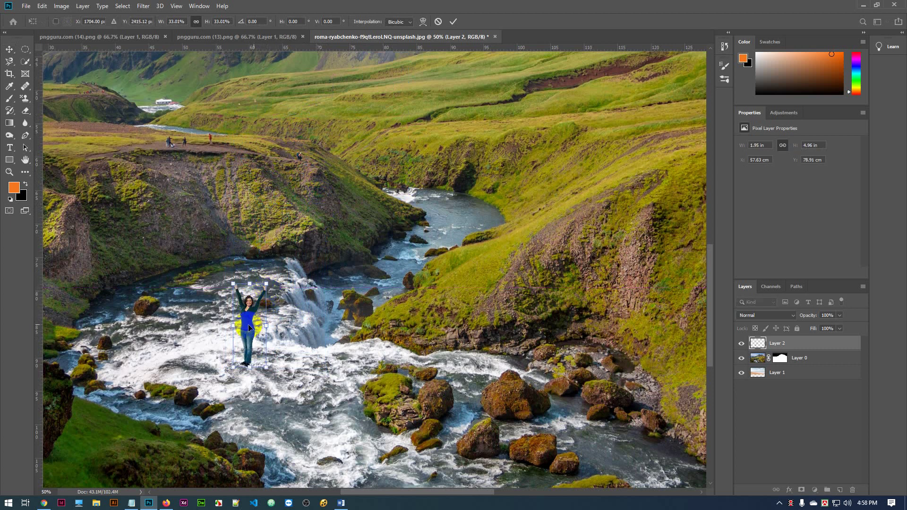
pyautogui.click(257, 326)
# Step: Zoom to 100%, nudge the woman into place in the rapids, and commit the transform
pyautogui.hotkey('ctrl', '+')
pyautogui.hotkey('ctrl', '+')
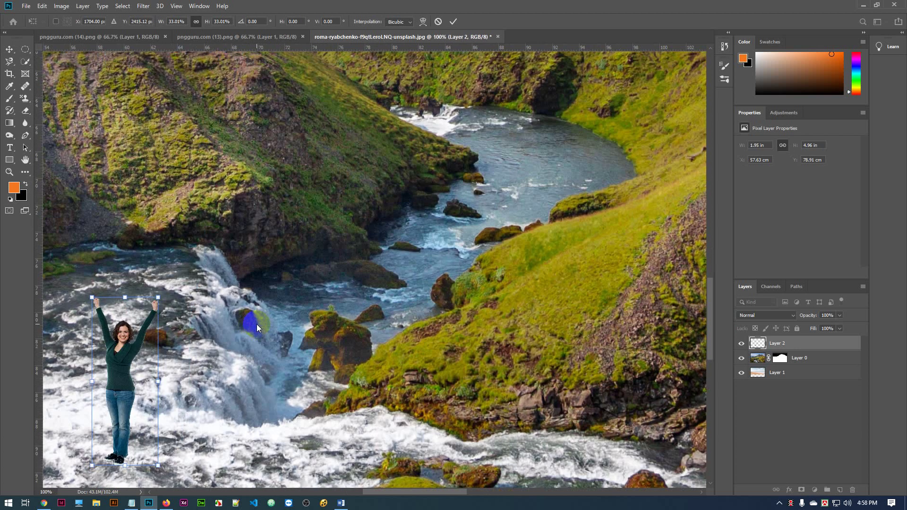
pyautogui.moveTo(182, 416); pyautogui.dragTo(375, 290)
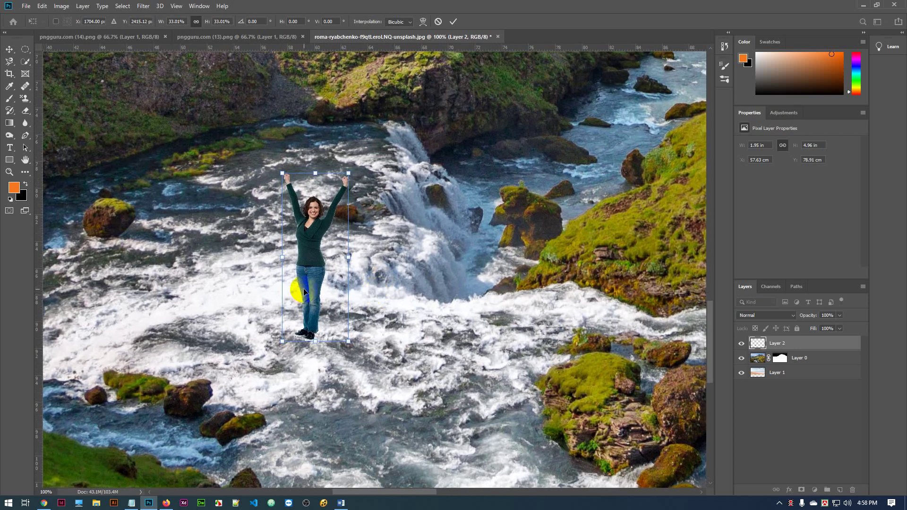
pyautogui.moveTo(304, 292); pyautogui.dragTo(284, 301)
pyautogui.click(454, 22)
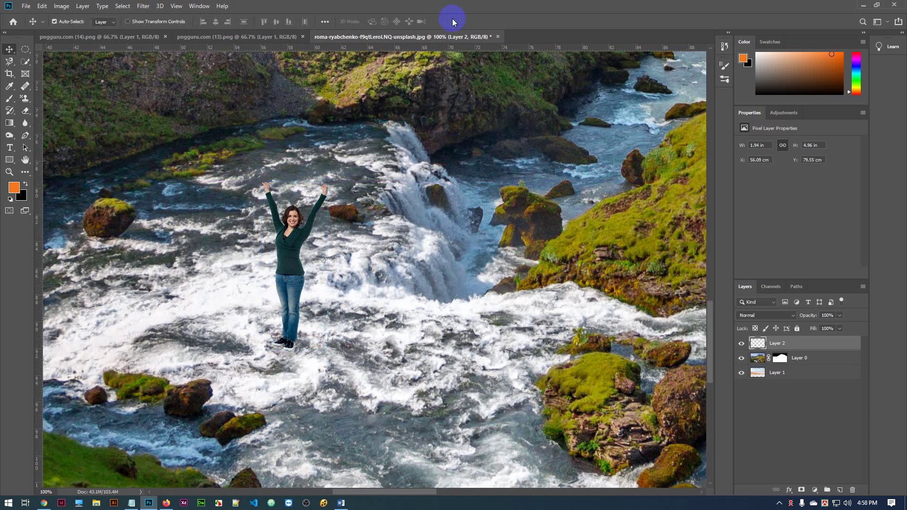
pyautogui.click(299, 349)
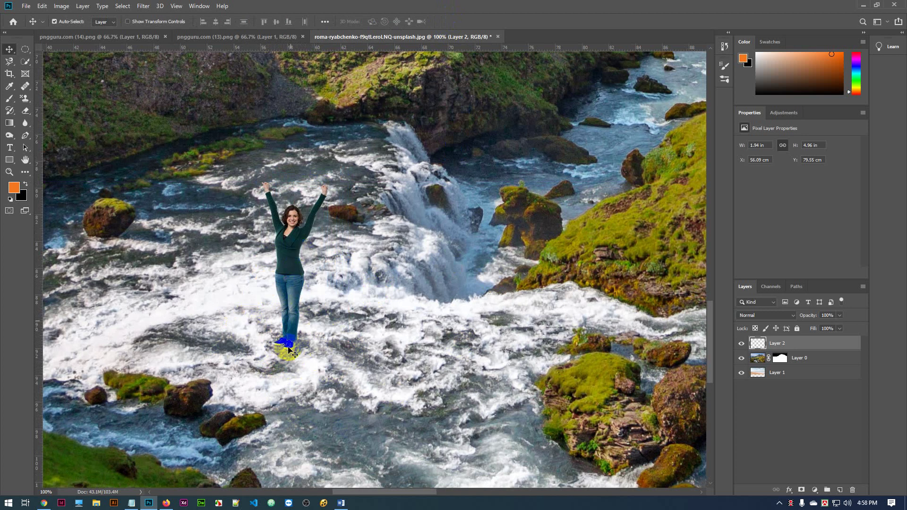
pyautogui.click(852, 344)
# Step: Add a layer mask to Layer 2 and paint out the woman's feet and lower legs
pyautogui.click(802, 491)
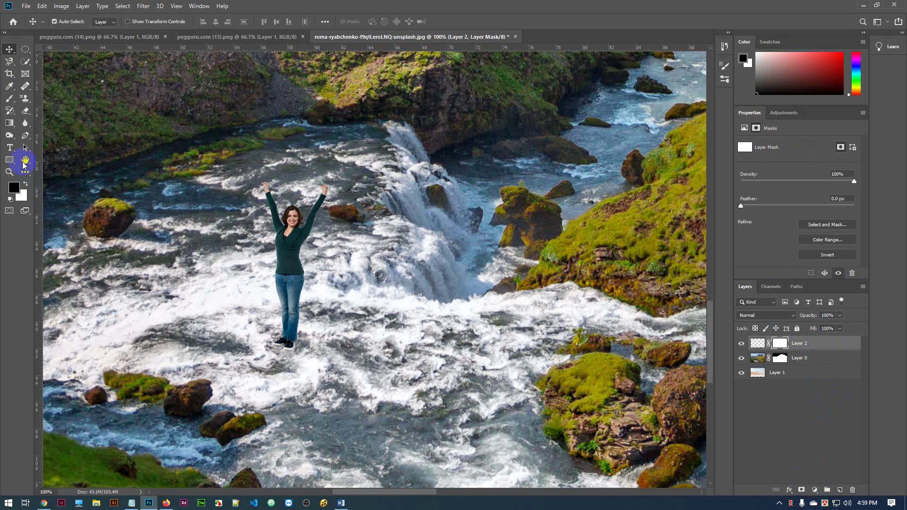
pyautogui.click(9, 99)
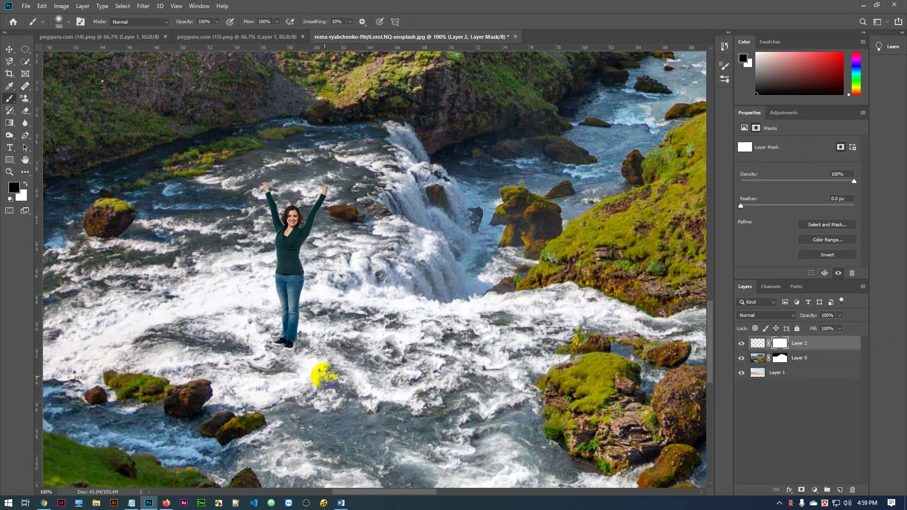
pyautogui.press('[')
pyautogui.press('[')
pyautogui.press('[')
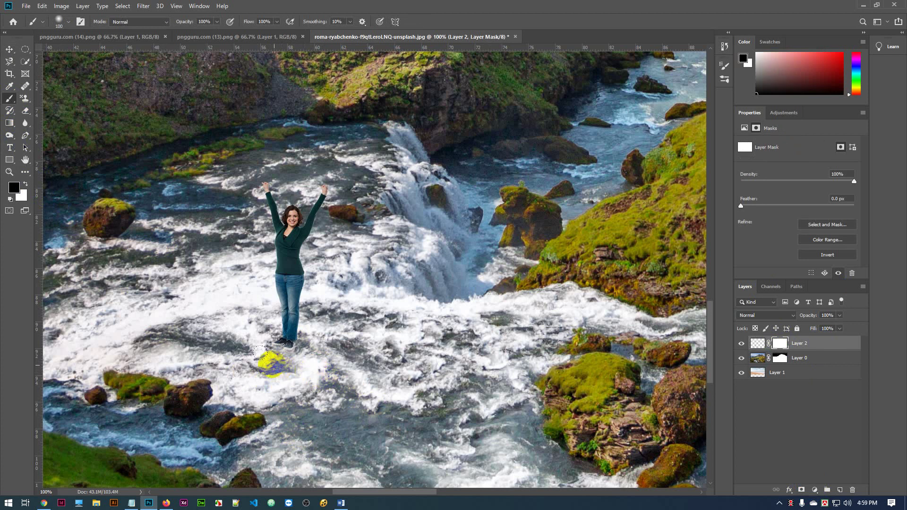
pyautogui.moveTo(258, 355)
pyautogui.mouseDown()
pyautogui.moveTo(284, 357)
pyautogui.moveTo(244, 340)
pyautogui.moveTo(314, 376)
pyautogui.moveTo(256, 346)
pyautogui.moveTo(260, 327)
pyautogui.moveTo(264, 359)
pyautogui.moveTo(310, 378)
pyautogui.moveTo(305, 357)
pyautogui.moveTo(284, 362)
pyautogui.moveTo(270, 349)
pyautogui.moveTo(308, 365)
pyautogui.moveTo(312, 358)
pyautogui.moveTo(263, 351)
pyautogui.moveTo(293, 365)
pyautogui.moveTo(252, 343)
pyautogui.moveTo(309, 366)
pyautogui.moveTo(252, 352)
pyautogui.moveTo(332, 368)
pyautogui.moveTo(227, 355)
pyautogui.moveTo(239, 340)
pyautogui.moveTo(324, 379)
pyautogui.mouseUp()
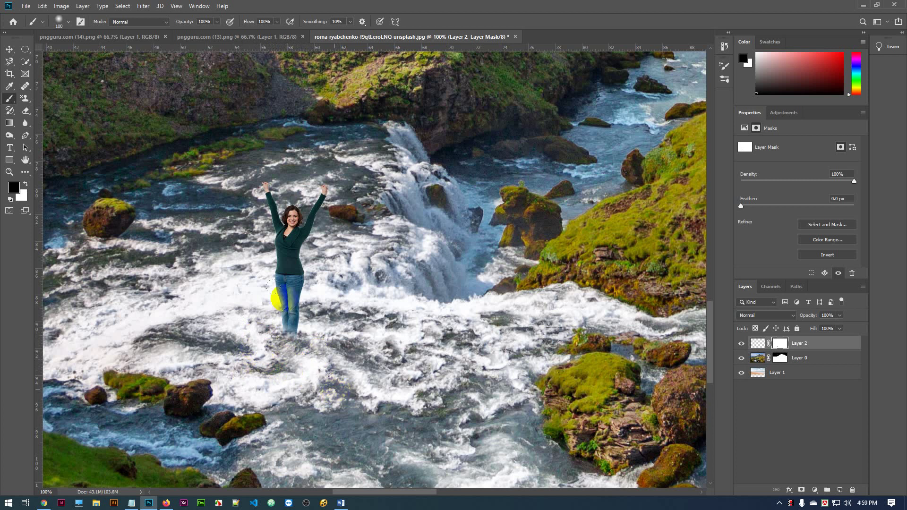
pyautogui.moveTo(278, 300)
pyautogui.mouseDown()
pyautogui.moveTo(301, 366)
pyautogui.moveTo(247, 317)
pyautogui.moveTo(253, 333)
pyautogui.moveTo(293, 347)
pyautogui.moveTo(257, 324)
pyautogui.moveTo(306, 336)
pyautogui.moveTo(255, 319)
pyautogui.moveTo(299, 330)
pyautogui.moveTo(256, 317)
pyautogui.moveTo(215, 328)
pyautogui.moveTo(288, 338)
pyautogui.moveTo(255, 329)
pyautogui.moveTo(283, 337)
pyautogui.moveTo(314, 327)
pyautogui.moveTo(207, 334)
pyautogui.moveTo(300, 364)
pyautogui.mouseUp()
# Step: At 200% zoom, refine the mask edges at the jeans' hem with a smaller brush, then zoom out
pyautogui.click(25, 184)
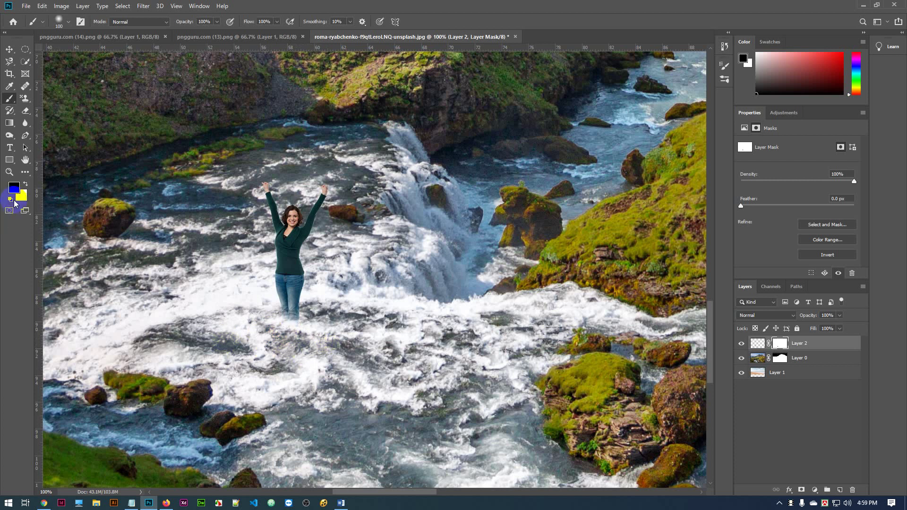
pyautogui.click(99, 217)
pyautogui.hotkey('ctrl', '+')
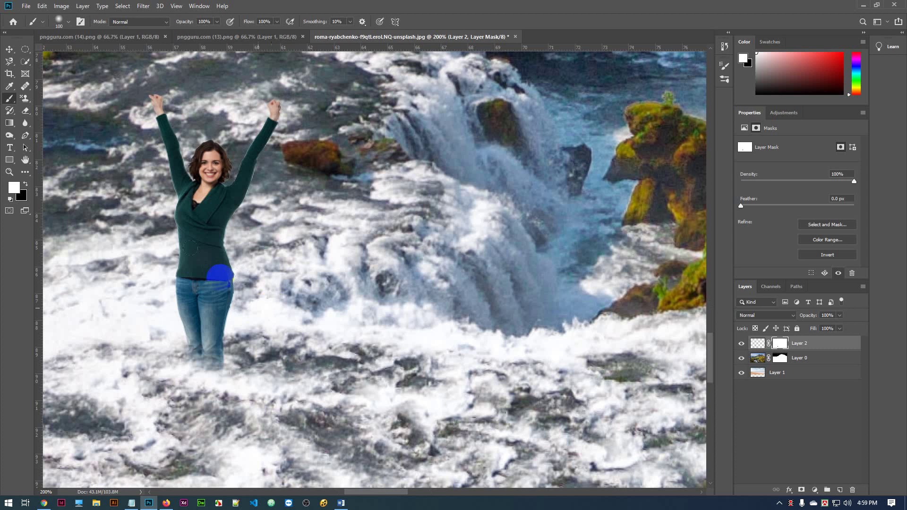
pyautogui.press('[')
pyautogui.press('[')
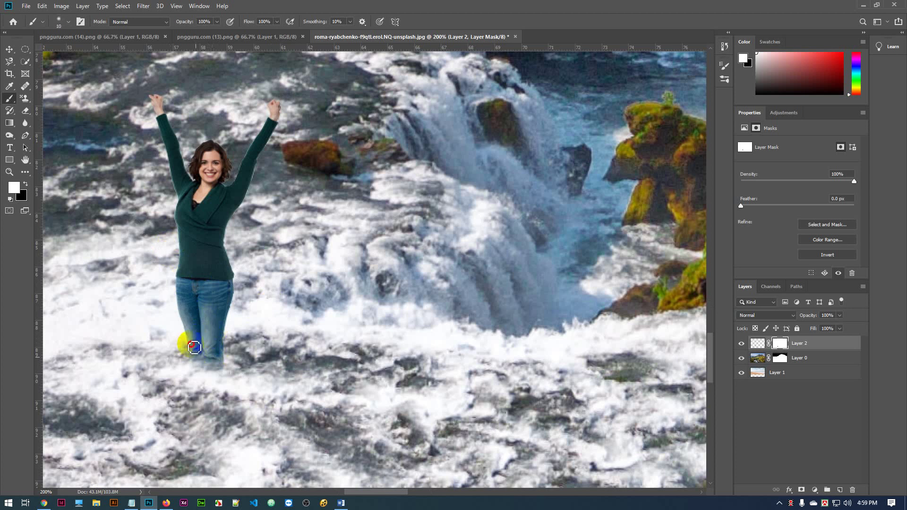
pyautogui.moveTo(196, 355); pyautogui.dragTo(198, 351)
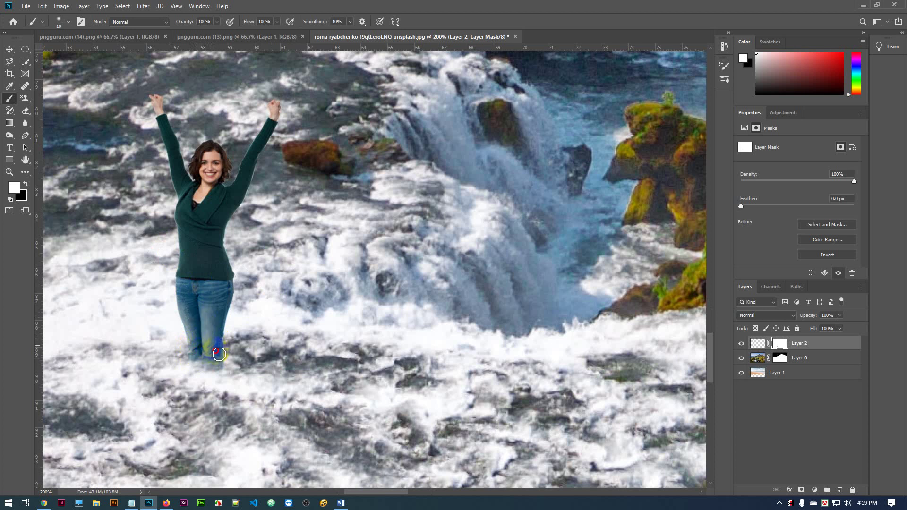
pyautogui.moveTo(192, 337); pyautogui.dragTo(201, 320)
pyautogui.click(320, 375)
pyautogui.hotkey('ctrl', '-')
pyautogui.hotkey('ctrl', '-')
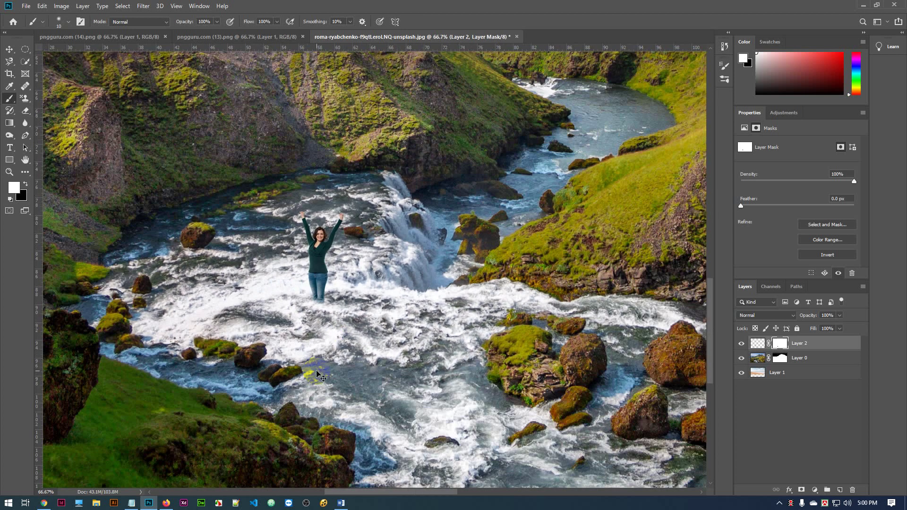
pyautogui.hotkey('ctrl', '-')
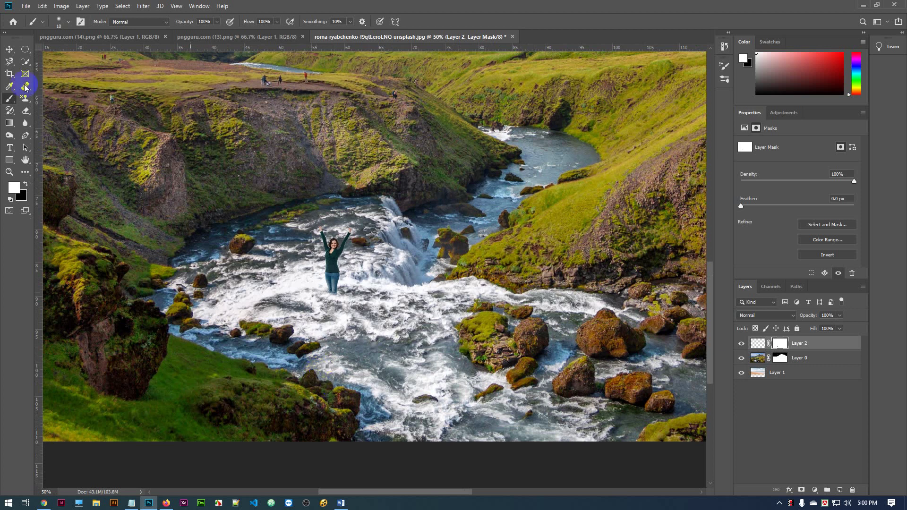
# Step: Close pngguru.com (13).png and drag the dog from pngguru.com (14).png into the river document
pyautogui.click(229, 36)
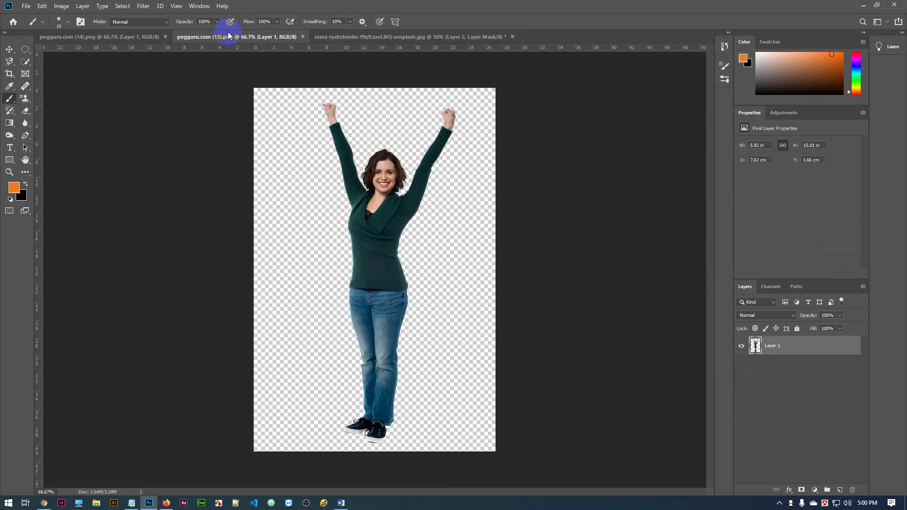
pyautogui.click(303, 37)
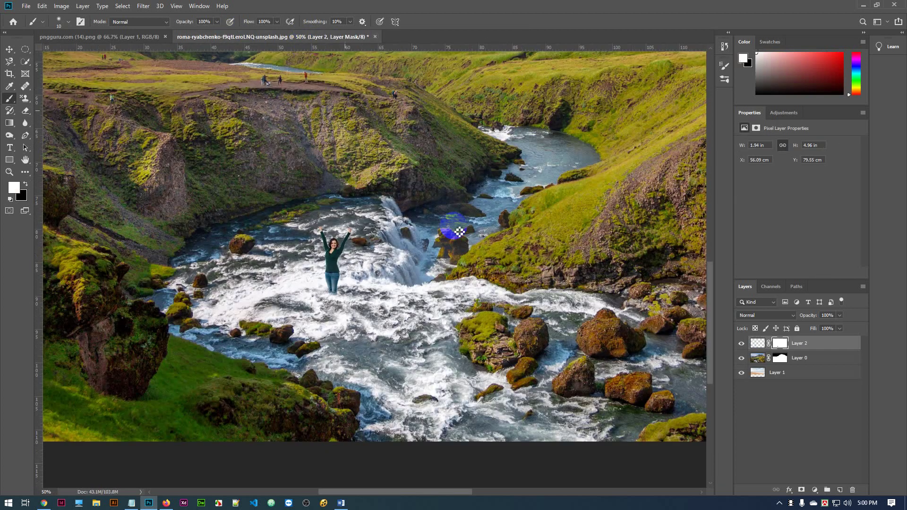
pyautogui.click(126, 38)
pyautogui.click(8, 49)
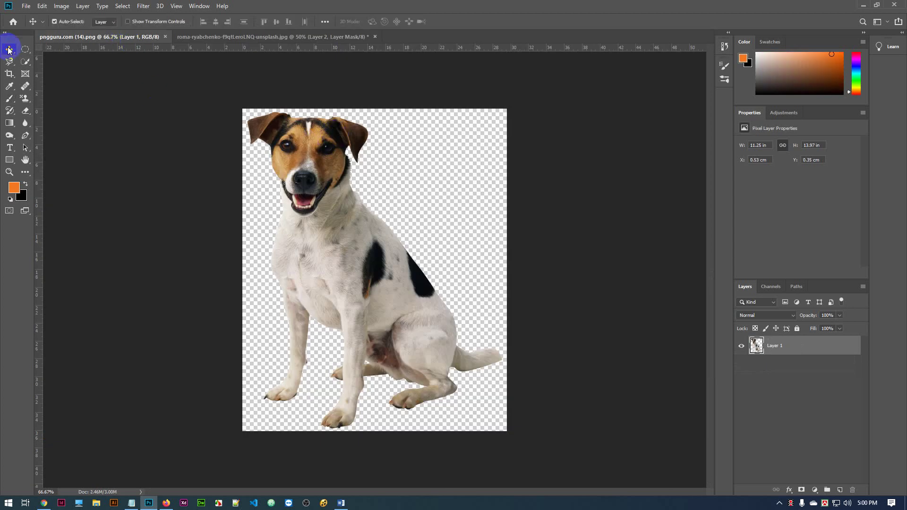
pyautogui.moveTo(312, 128); pyautogui.dragTo(426, 293)
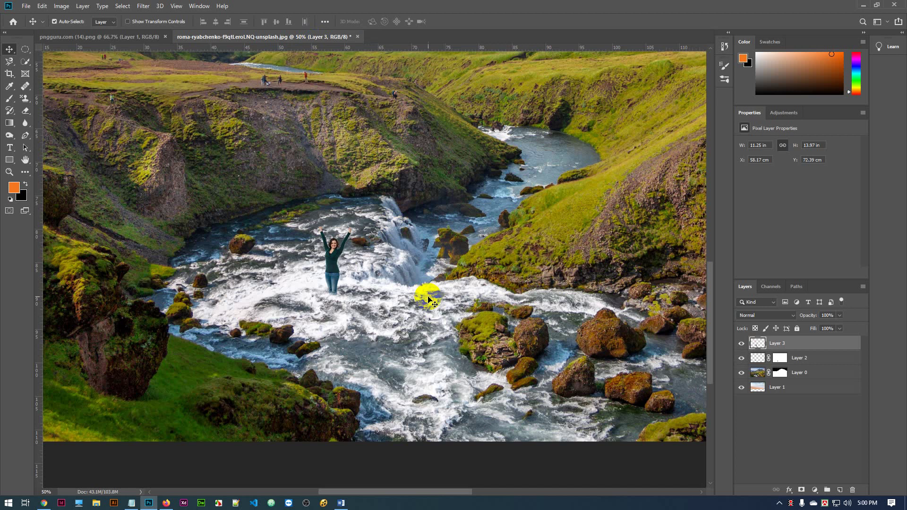
# Step: Position the dog on the grassy hillside above the river
pyautogui.hotkey('ctrl', '-')
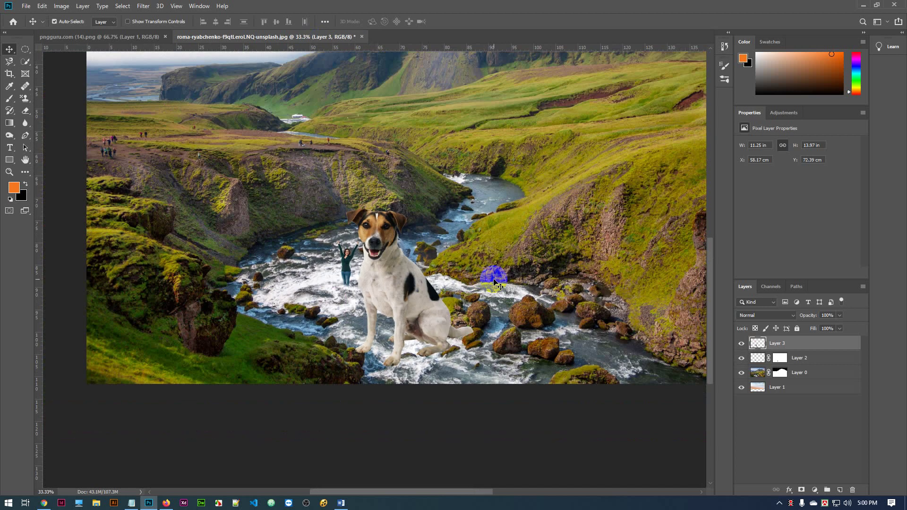
pyautogui.moveTo(574, 240); pyautogui.dragTo(502, 286)
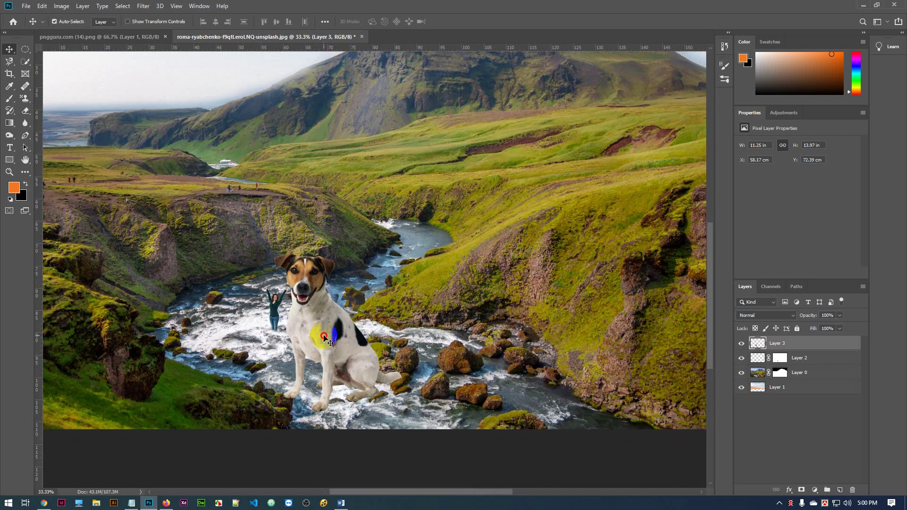
pyautogui.moveTo(323, 331); pyautogui.dragTo(492, 299)
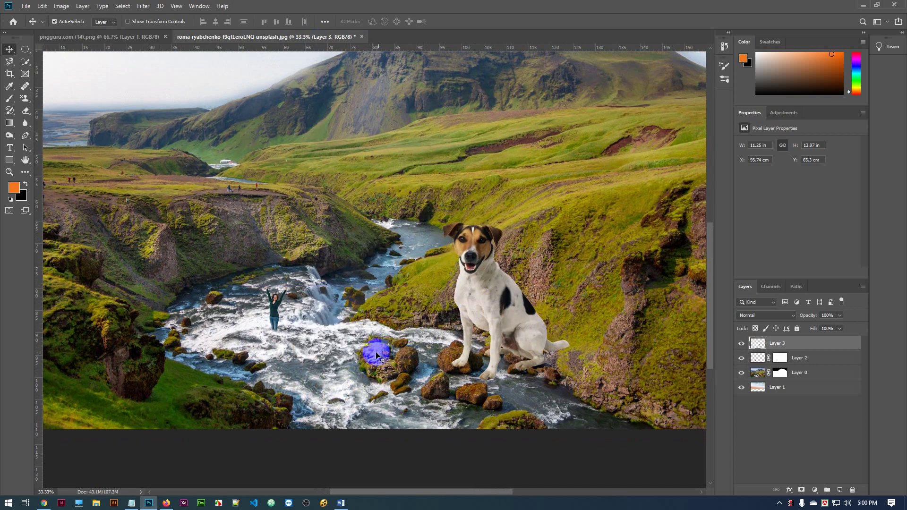
pyautogui.moveTo(564, 300); pyautogui.dragTo(480, 352)
pyautogui.moveTo(428, 369); pyautogui.dragTo(544, 181)
pyautogui.moveTo(506, 241); pyautogui.dragTo(476, 240)
# Step: Scale the dog down to 2.5 × 3.11 in with Free Transform and commit
pyautogui.hotkey('ctrl', 't')
pyautogui.moveTo(543, 161); pyautogui.dragTo(464, 292)
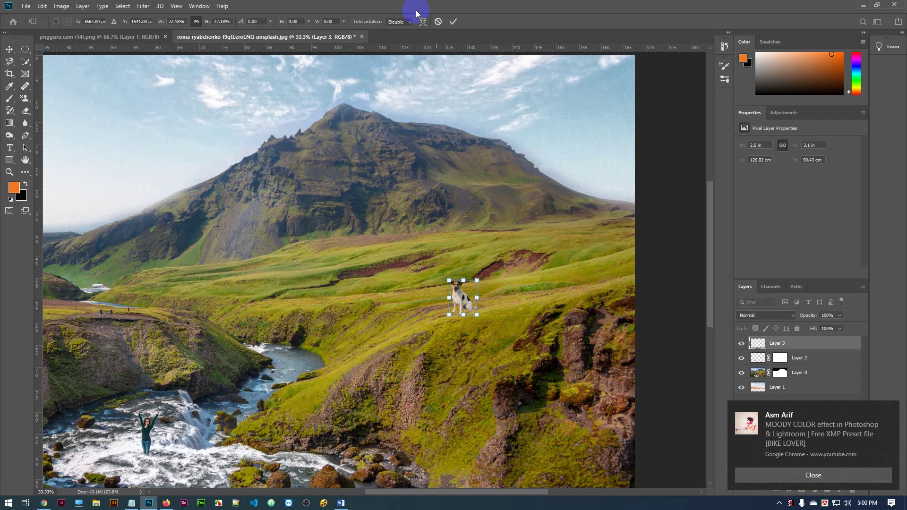
pyautogui.click(453, 22)
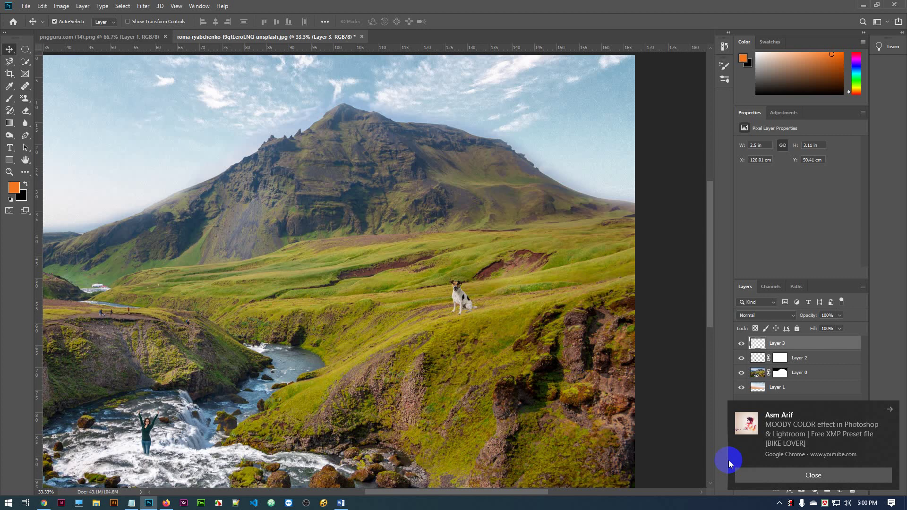
pyautogui.click(860, 479)
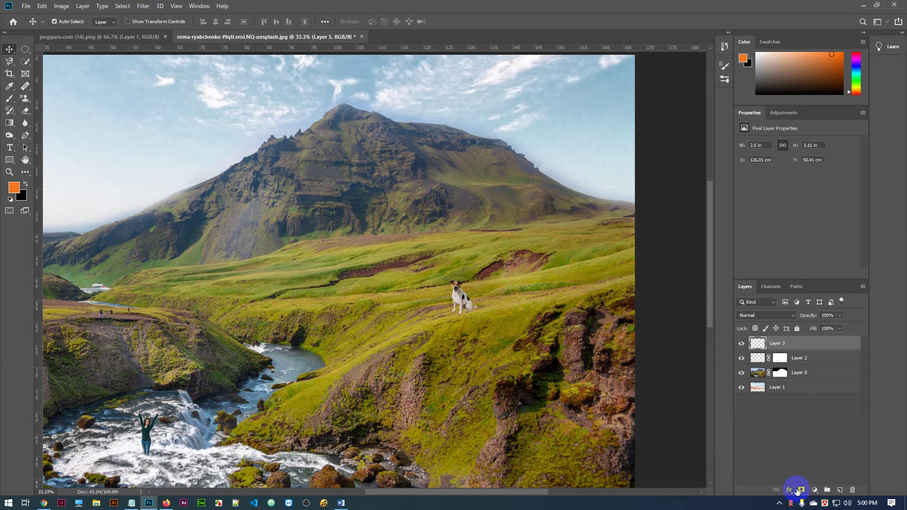
# Step: Add a layer mask to the dog's Layer 3 and set up the Brush with black foreground
pyautogui.click(788, 348)
pyautogui.click(802, 490)
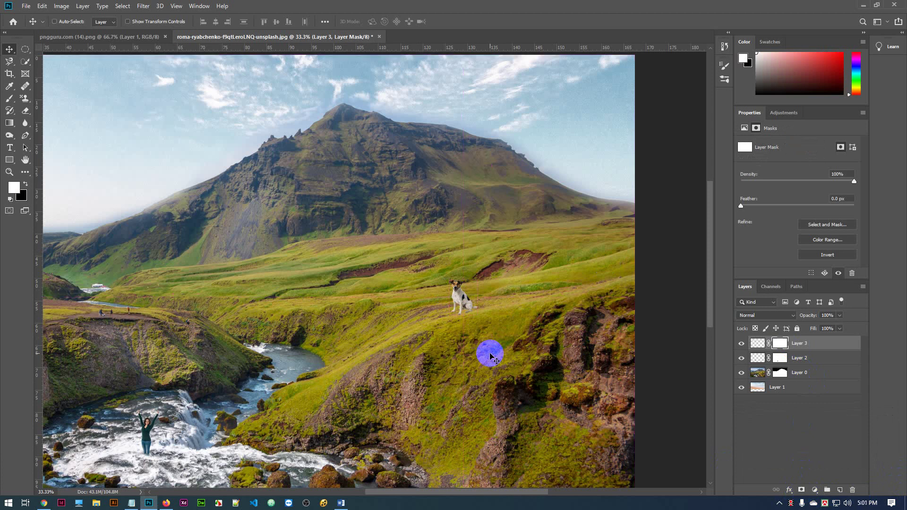
pyautogui.hotkey('ctrl', '+')
pyautogui.hotkey('ctrl', '+')
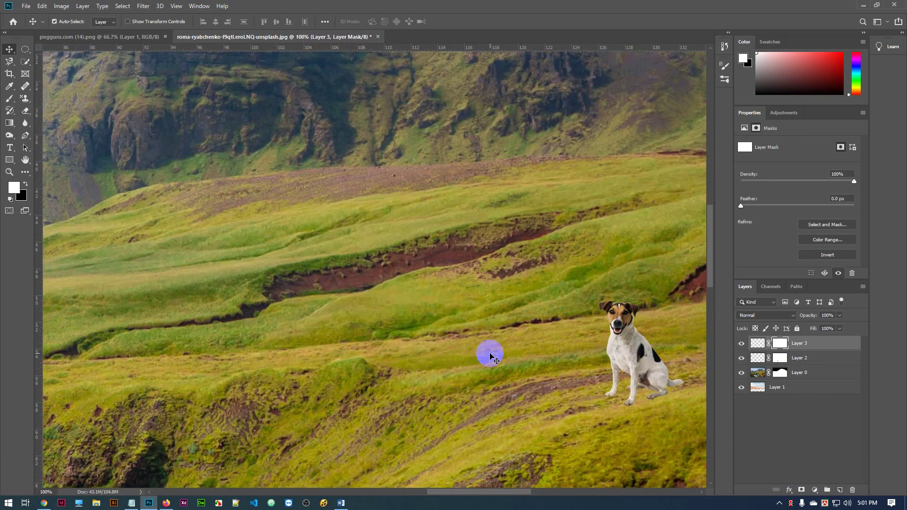
pyautogui.moveTo(490, 354); pyautogui.dragTo(302, 274)
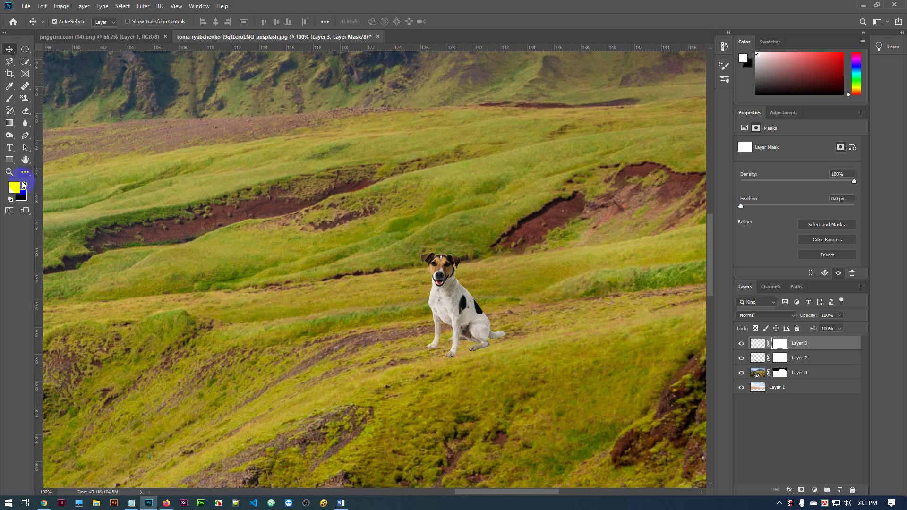
pyautogui.click(25, 186)
pyautogui.click(9, 198)
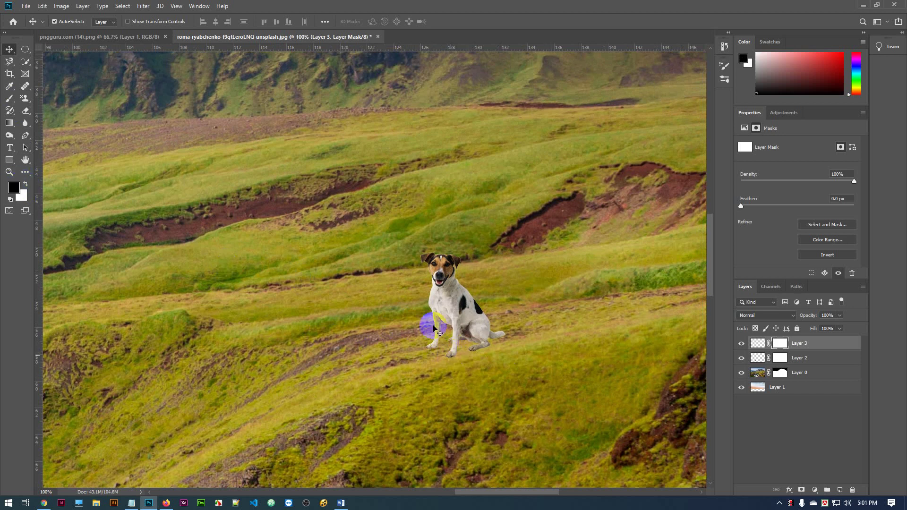
pyautogui.click(9, 98)
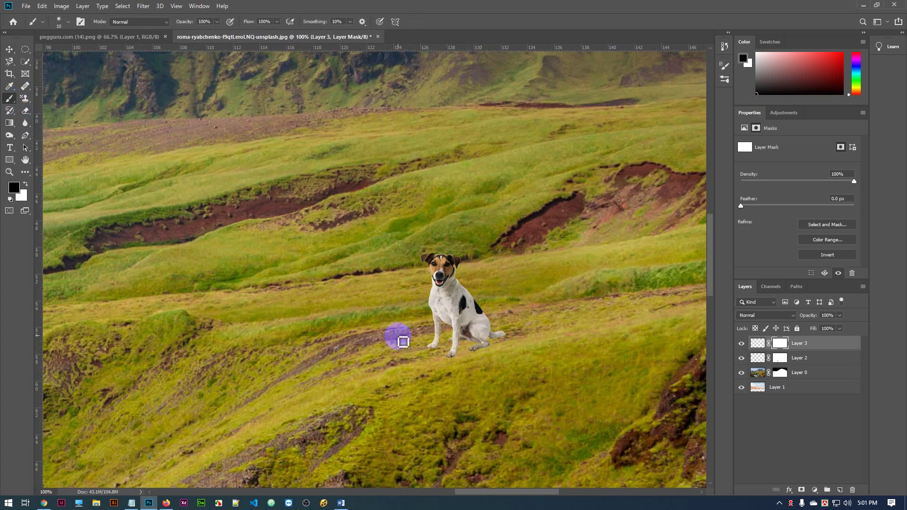
# Step: Zoom in on the dog and mask the ground beneath its paw with a size-20 brush
pyautogui.press(']')
pyautogui.press(']')
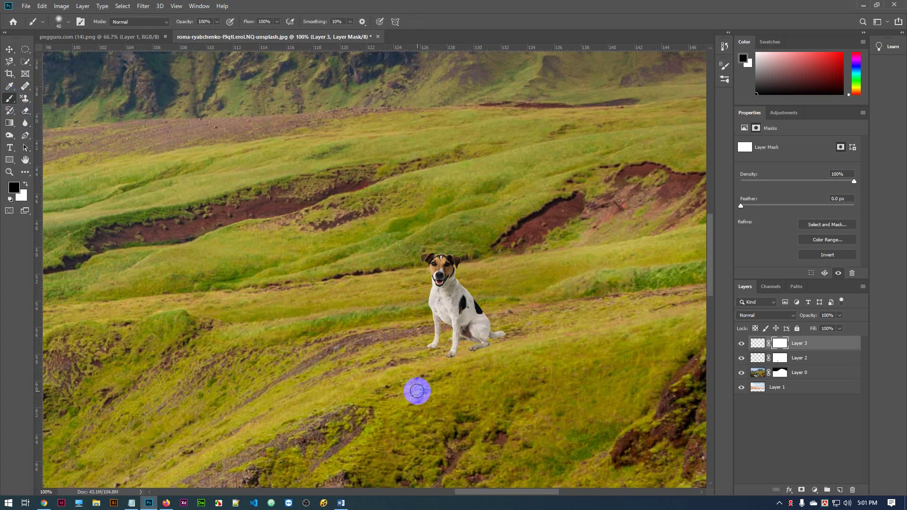
pyautogui.hotkey('ctrl', '+')
pyautogui.hotkey('ctrl', '+')
pyautogui.moveTo(430, 364); pyautogui.dragTo(390, 303)
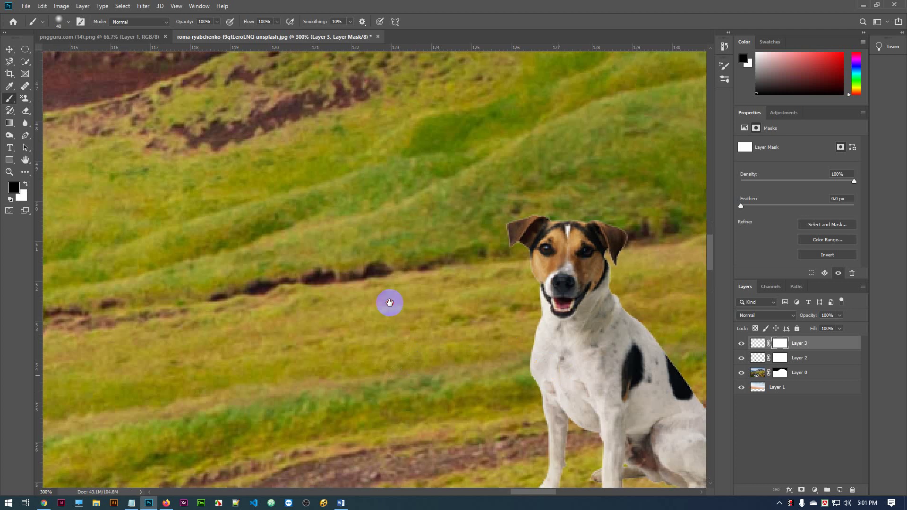
pyautogui.moveTo(554, 375); pyautogui.dragTo(335, 249)
pyautogui.moveTo(378, 435)
pyautogui.mouseDown()
pyautogui.moveTo(373, 401)
pyautogui.moveTo(351, 396)
pyautogui.moveTo(386, 397)
pyautogui.moveTo(275, 355)
pyautogui.moveTo(296, 355)
pyautogui.moveTo(289, 368)
pyautogui.mouseUp()
pyautogui.press('[')
pyautogui.press('[')
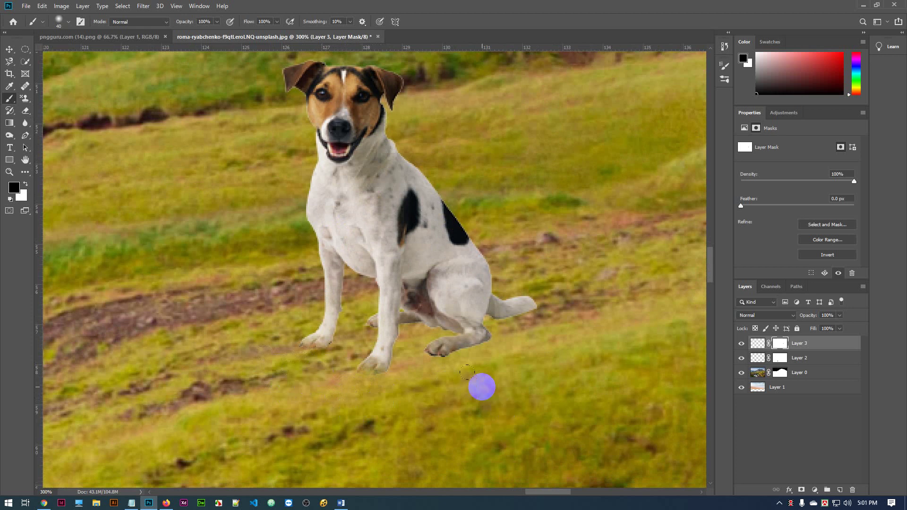
pyautogui.click(453, 369)
pyautogui.moveTo(453, 369)
pyautogui.mouseDown()
pyautogui.moveTo(414, 358)
pyautogui.moveTo(418, 371)
pyautogui.moveTo(481, 364)
pyautogui.moveTo(540, 320)
pyautogui.moveTo(558, 290)
pyautogui.moveTo(561, 308)
pyautogui.moveTo(549, 324)
pyautogui.mouseUp()
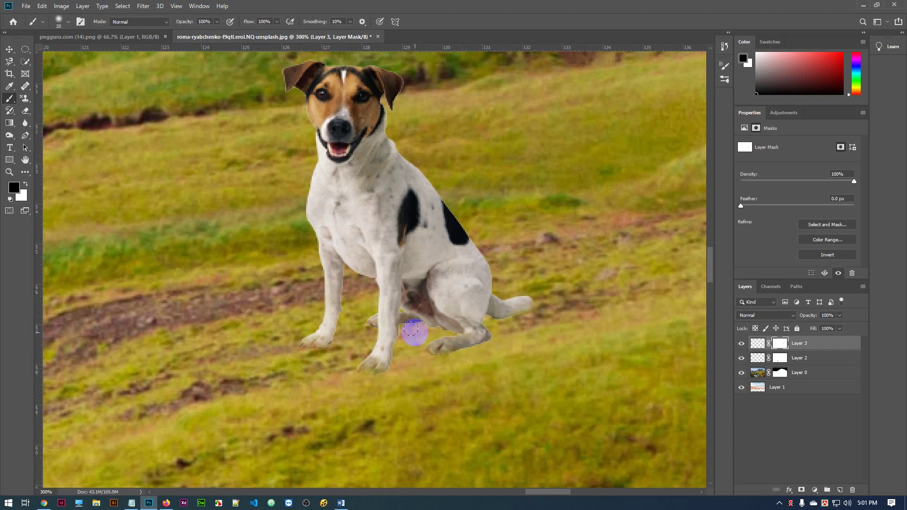
# Step: Blend the grass beneath the dog's belly with a size-7 brush, then zoom out
pyautogui.press('[')
pyautogui.press('[')
pyautogui.press('[')
pyautogui.press('[')
pyautogui.press('[')
pyautogui.moveTo(418, 329)
pyautogui.mouseDown()
pyautogui.moveTo(374, 337)
pyautogui.moveTo(371, 317)
pyautogui.moveTo(359, 326)
pyautogui.moveTo(360, 389)
pyautogui.moveTo(387, 380)
pyautogui.moveTo(318, 383)
pyautogui.moveTo(418, 391)
pyautogui.moveTo(497, 369)
pyautogui.moveTo(498, 359)
pyautogui.moveTo(443, 368)
pyautogui.moveTo(490, 352)
pyautogui.moveTo(449, 363)
pyautogui.moveTo(497, 342)
pyautogui.moveTo(482, 357)
pyautogui.moveTo(453, 365)
pyautogui.moveTo(502, 336)
pyautogui.moveTo(491, 353)
pyautogui.moveTo(458, 360)
pyautogui.mouseUp()
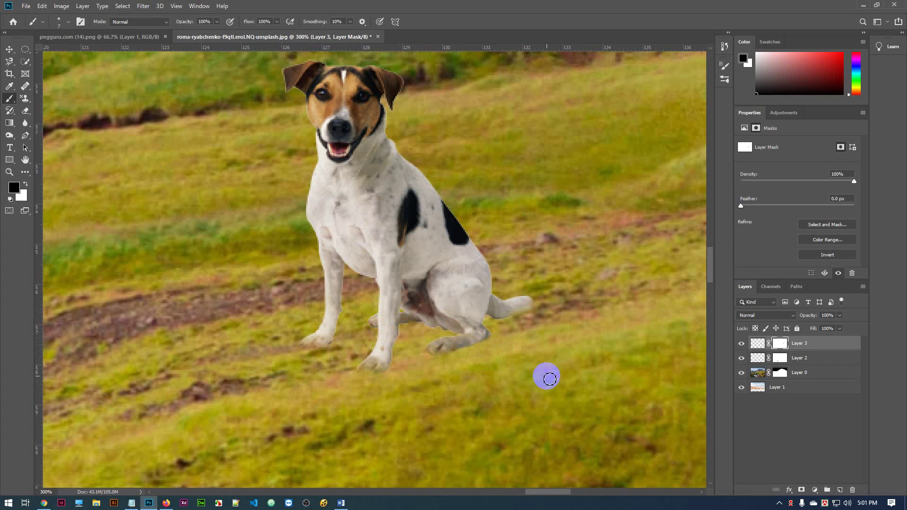
pyautogui.hotkey('ctrl', '-')
pyautogui.hotkey('ctrl', '-')
pyautogui.hotkey('ctrl', '-')
pyautogui.hotkey('ctrl', '-')
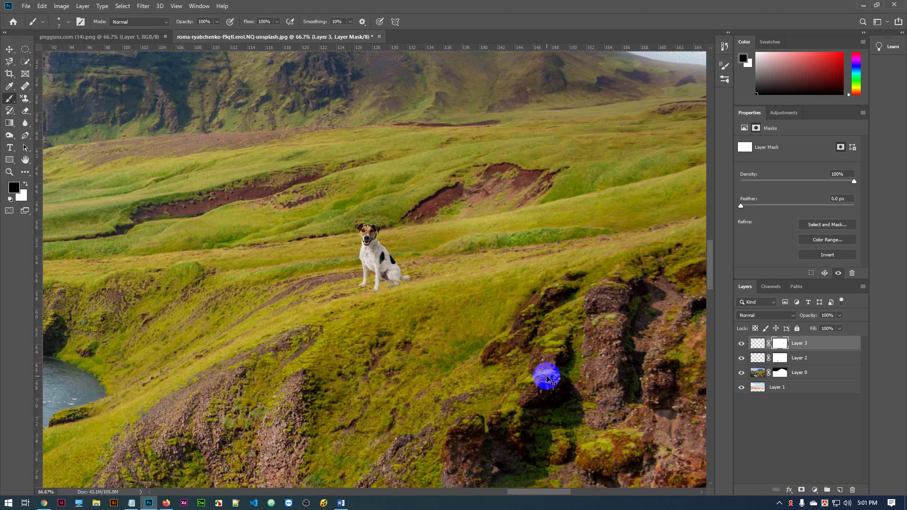
pyautogui.hotkey('ctrl', '-')
pyautogui.hotkey('ctrl', '-')
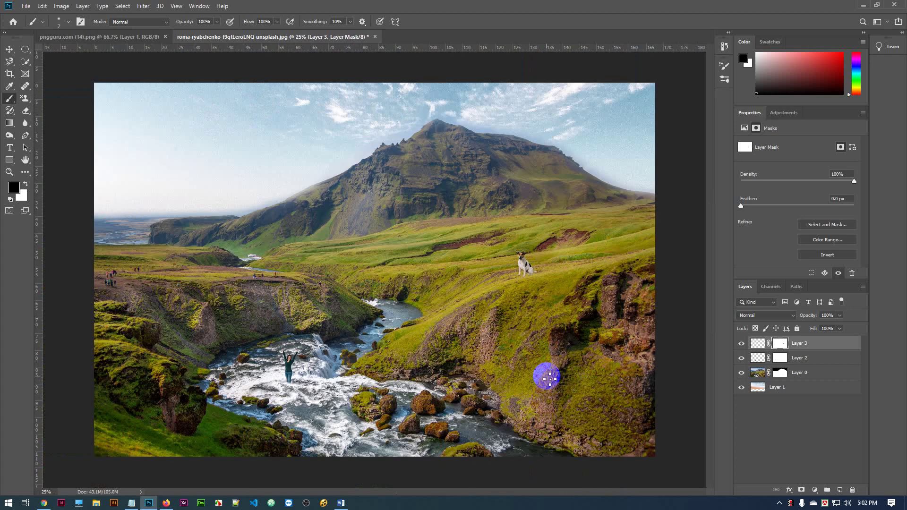